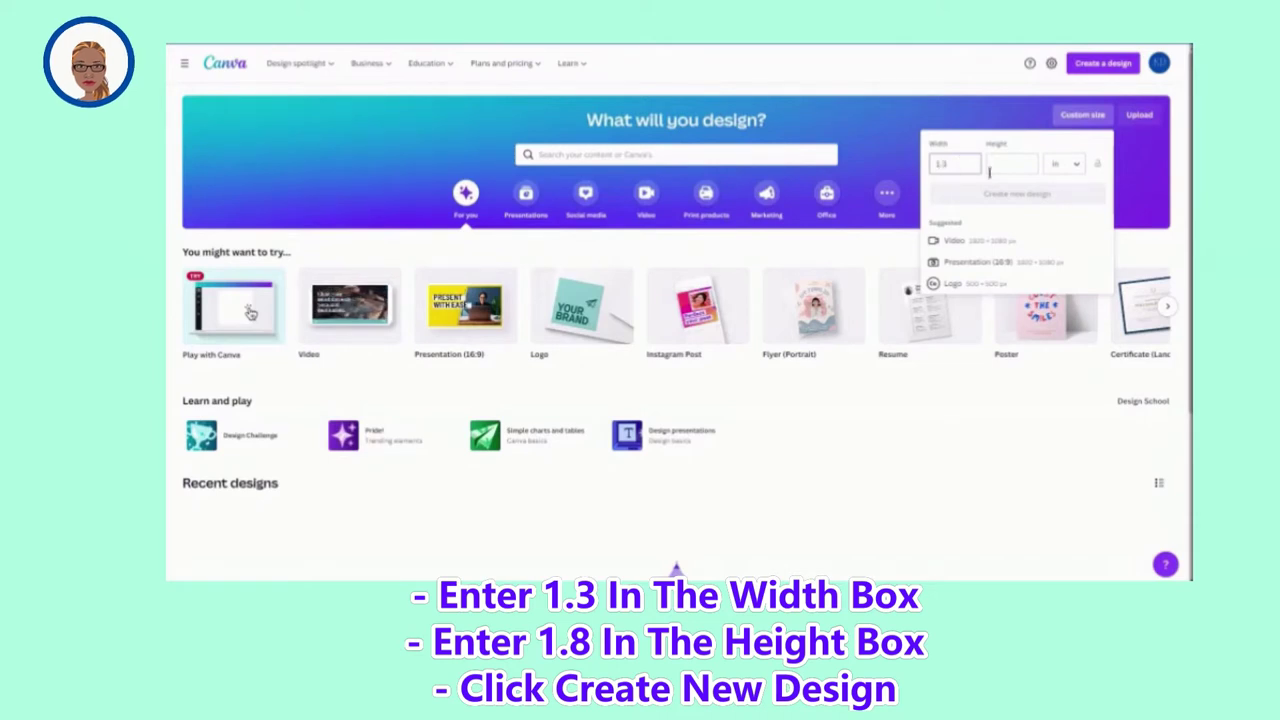
# Create a new custom-size design 1.3 in wide and 1.8 in high
pyautogui.click(1019, 165)
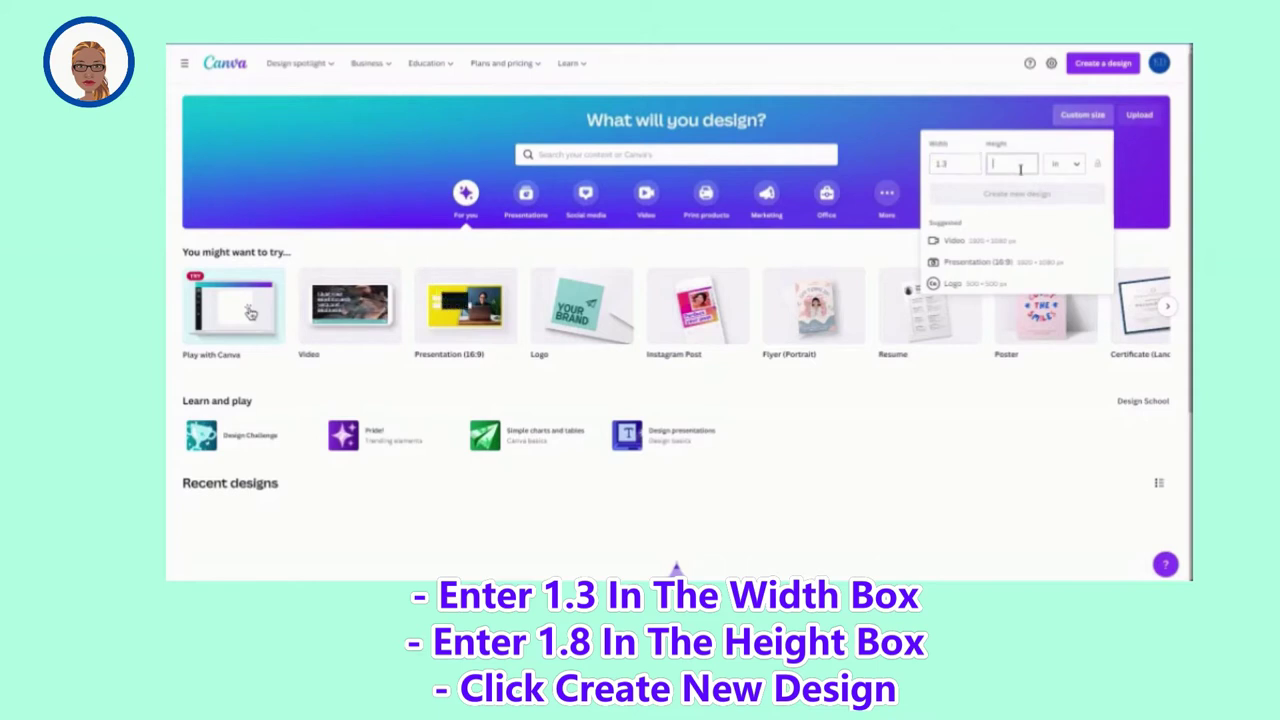
pyautogui.write('1.8')
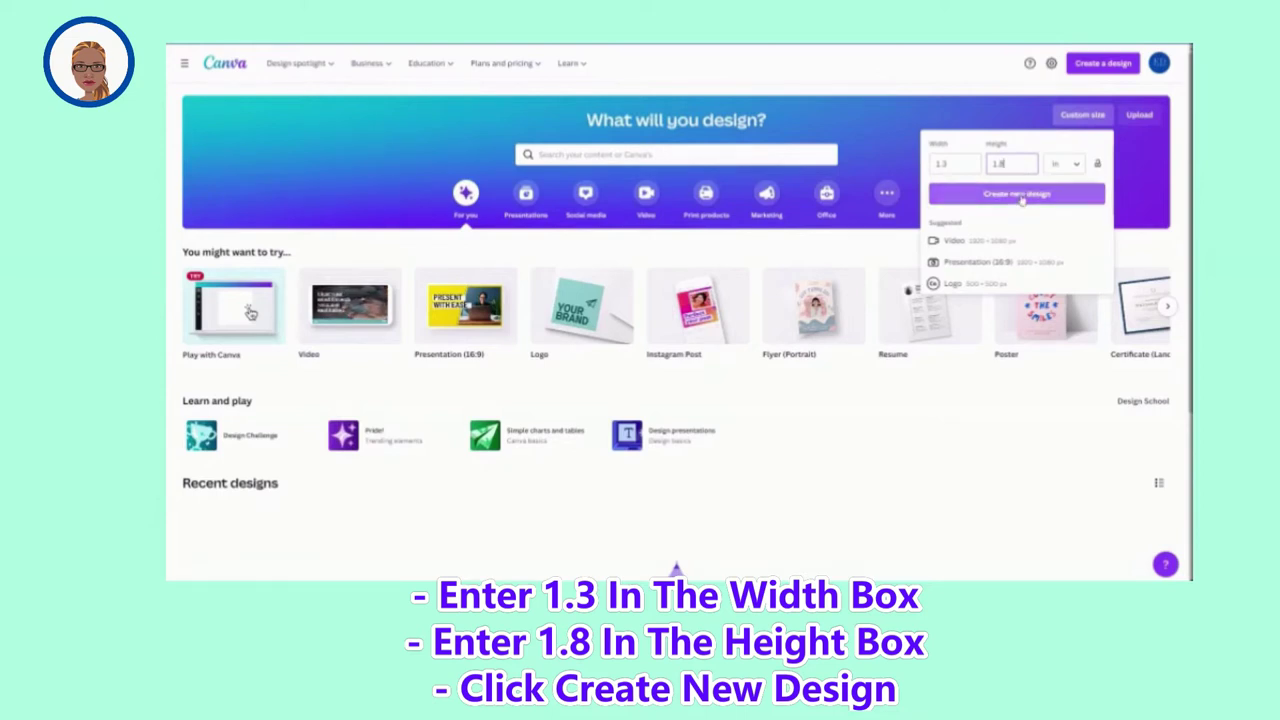
pyautogui.click(1021, 198)
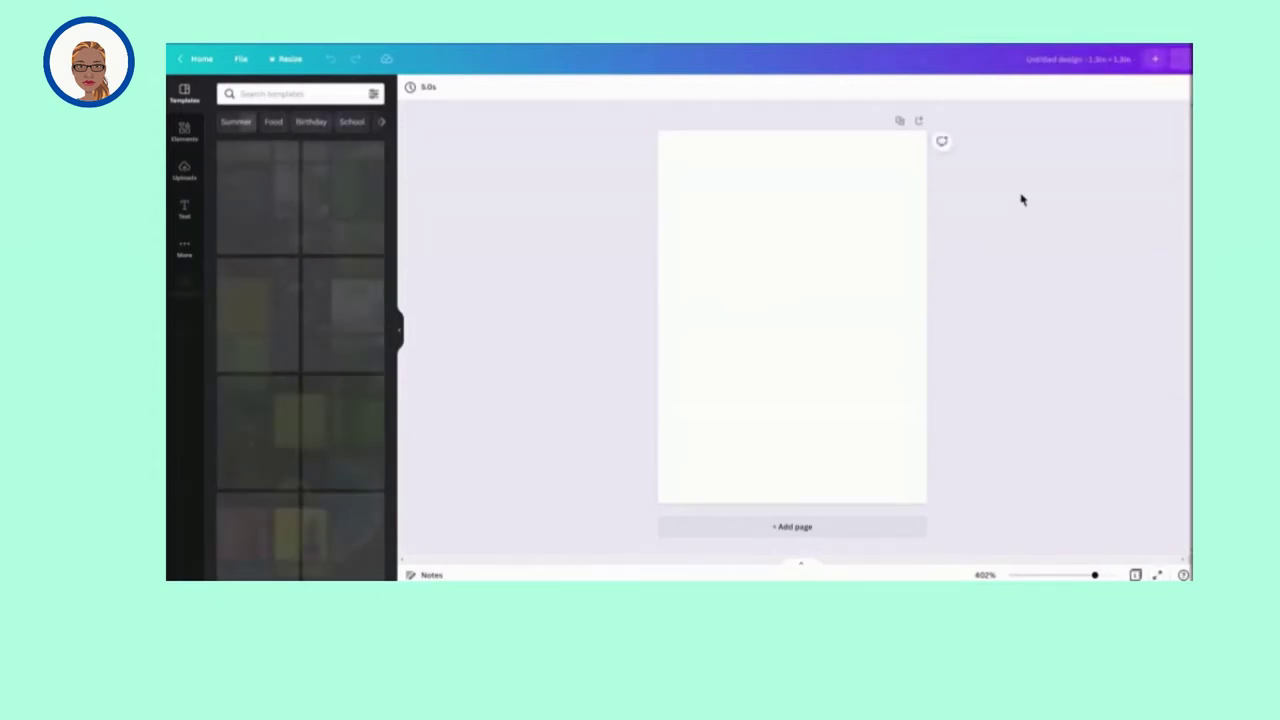
# Give the blank page a solid background and set its colour to the dark green default swatch
pyautogui.click(383, 123)
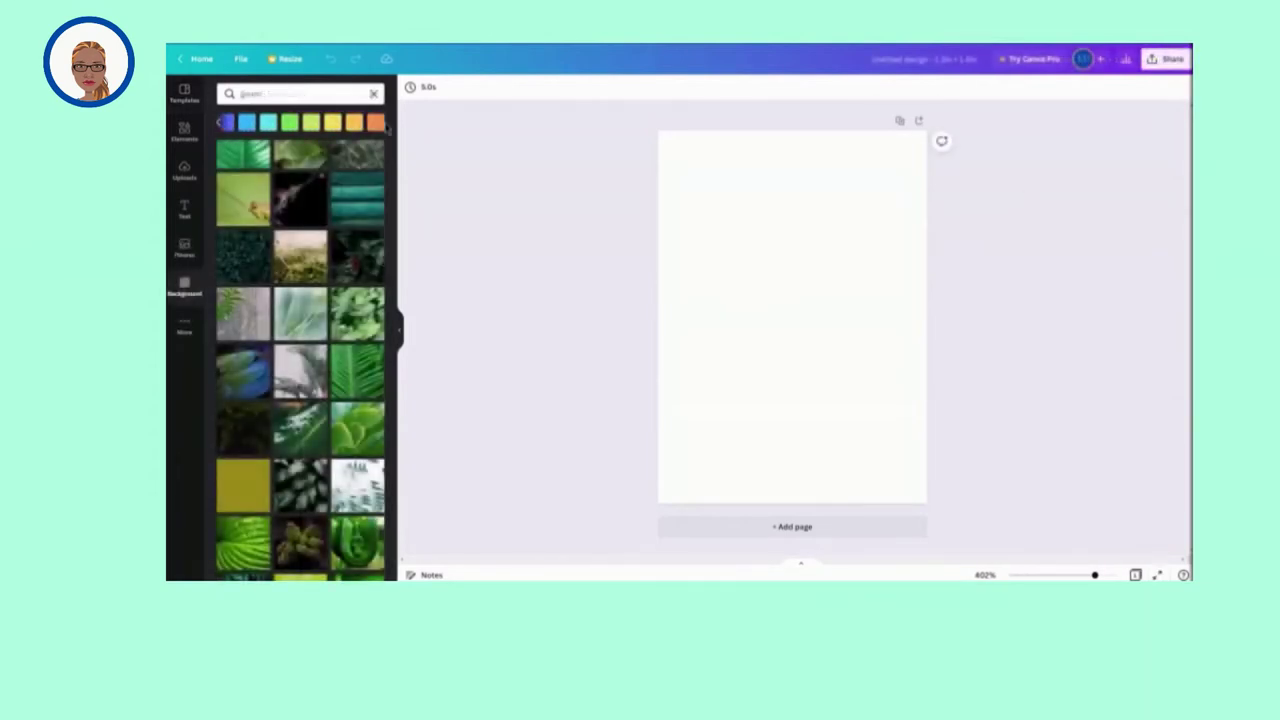
pyautogui.click(289, 123)
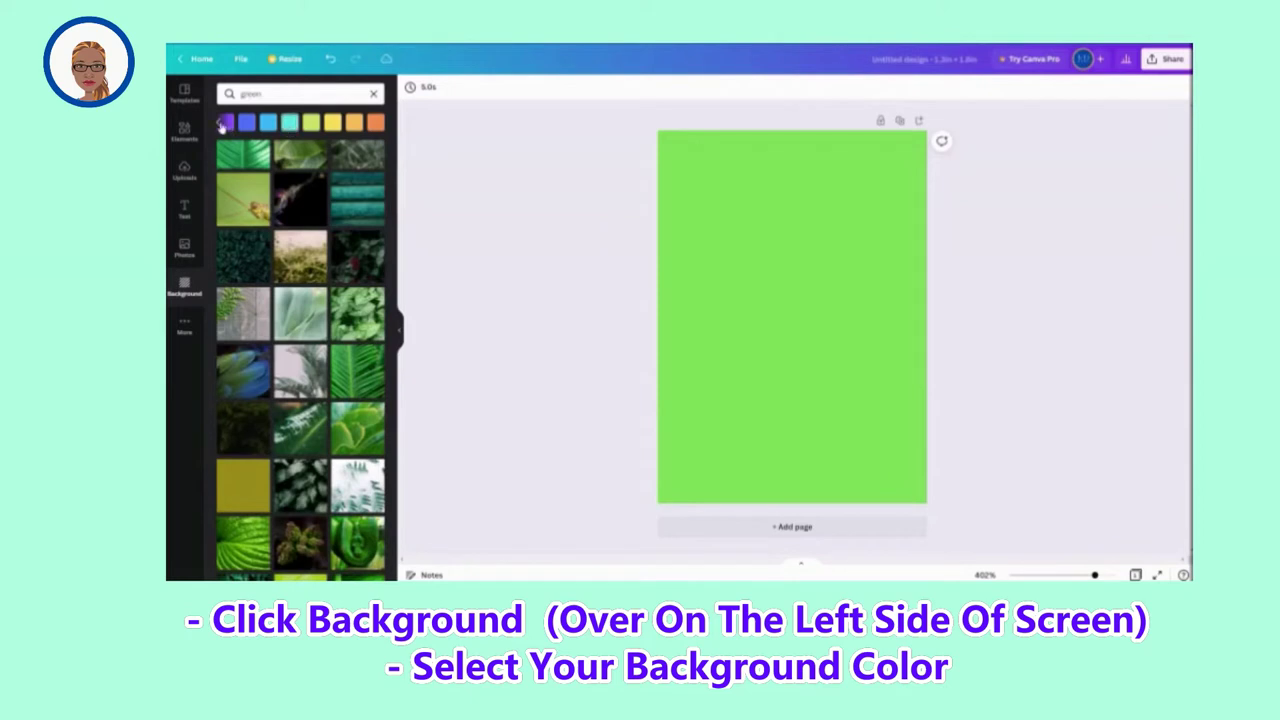
pyautogui.click(763, 228)
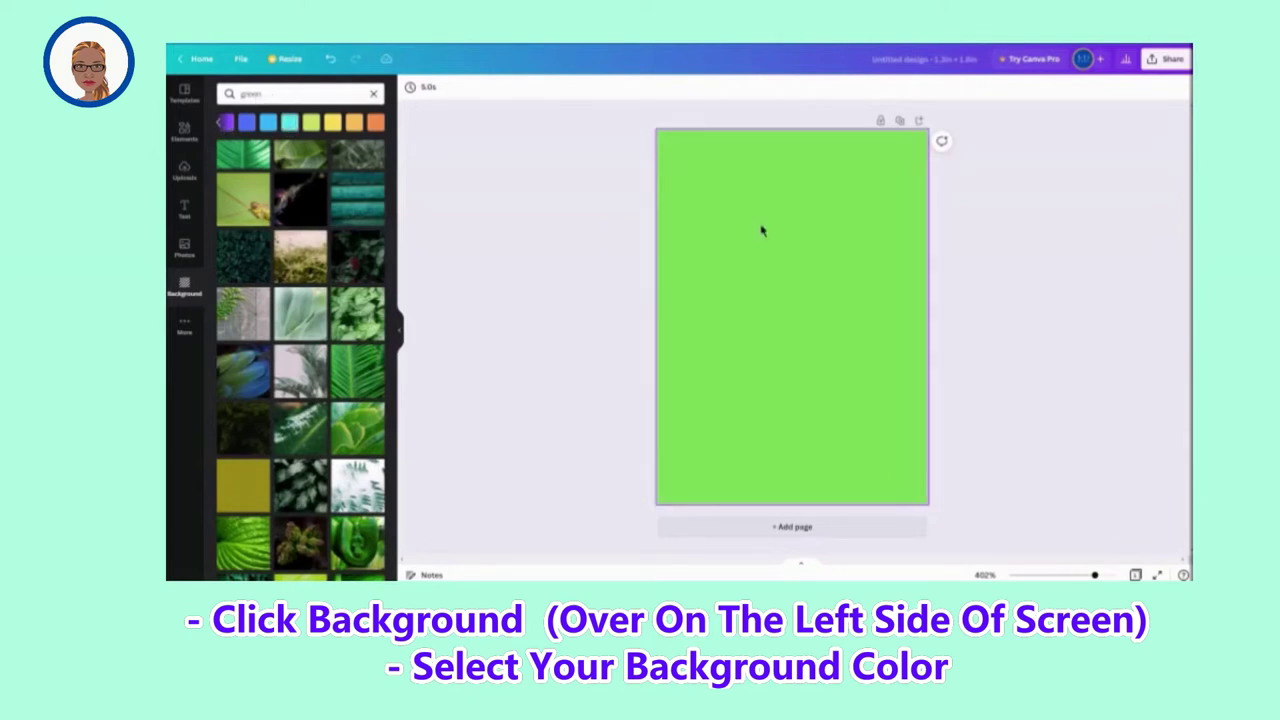
pyautogui.click(410, 88)
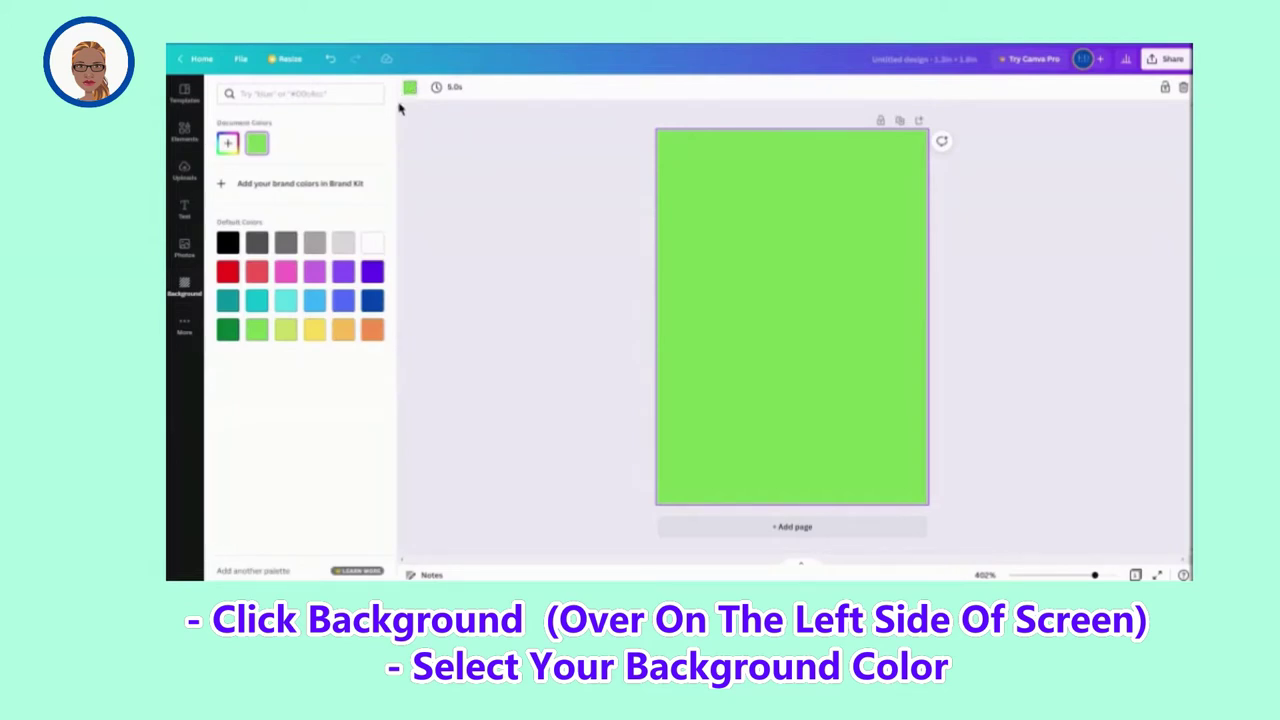
pyautogui.click(229, 330)
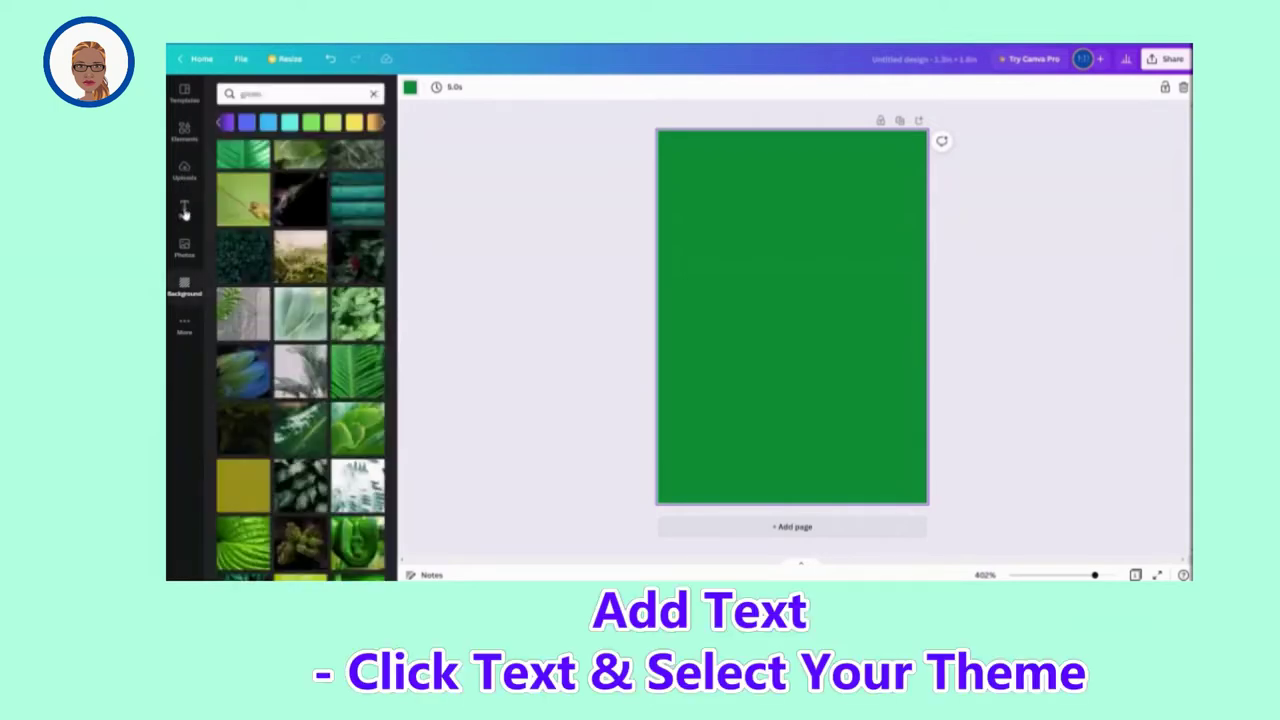
# Add the green WORKOUT font combination to the page
pyautogui.click(185, 210)
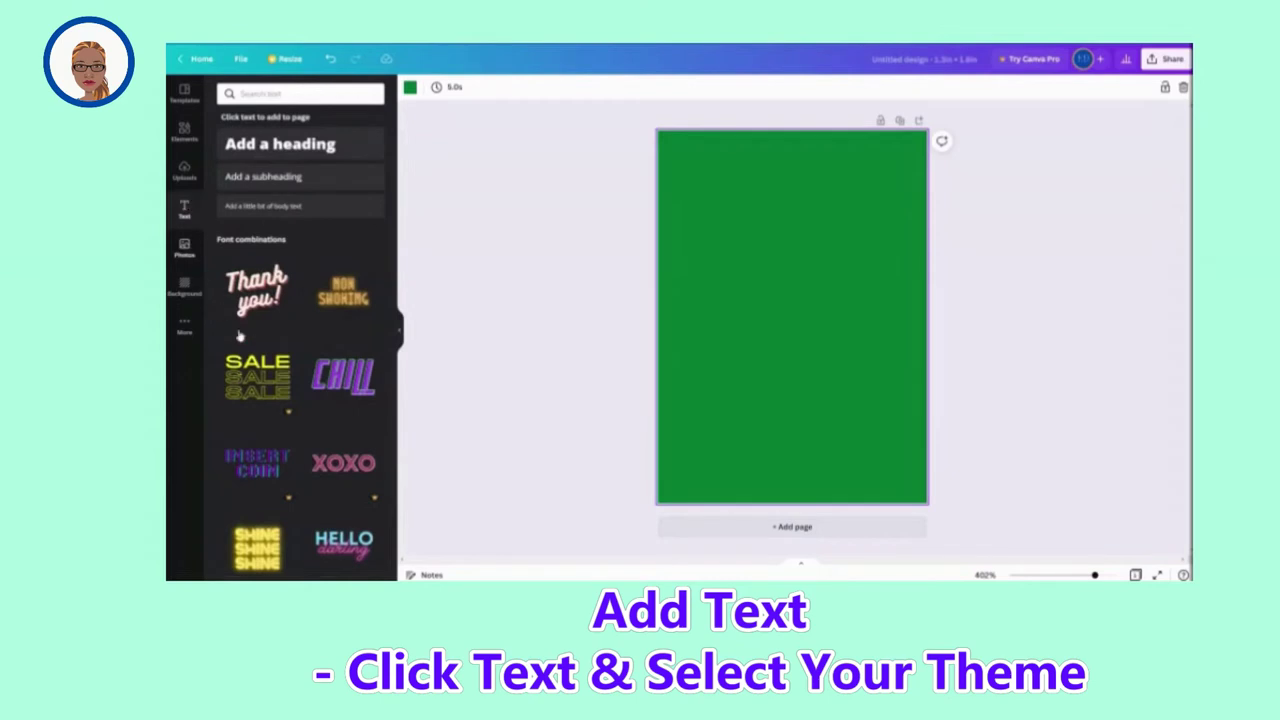
pyautogui.scroll(-2, 333, 395)
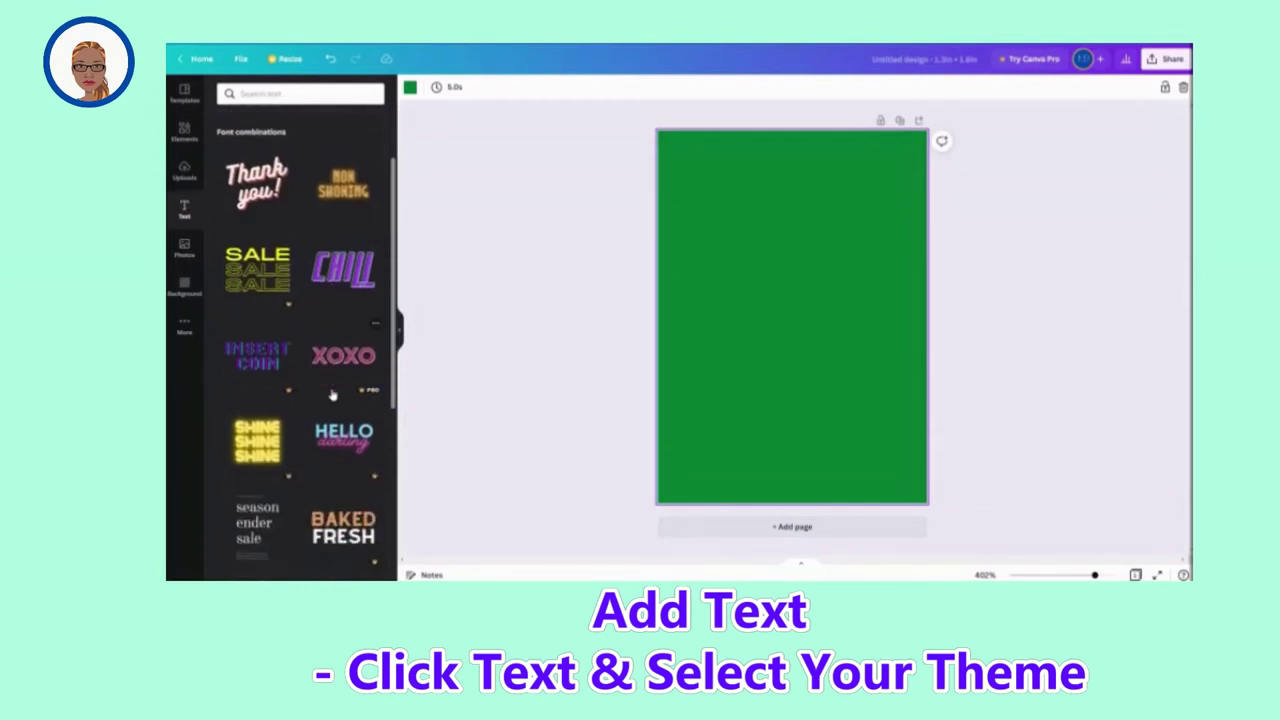
pyautogui.scroll(-2, 333, 395)
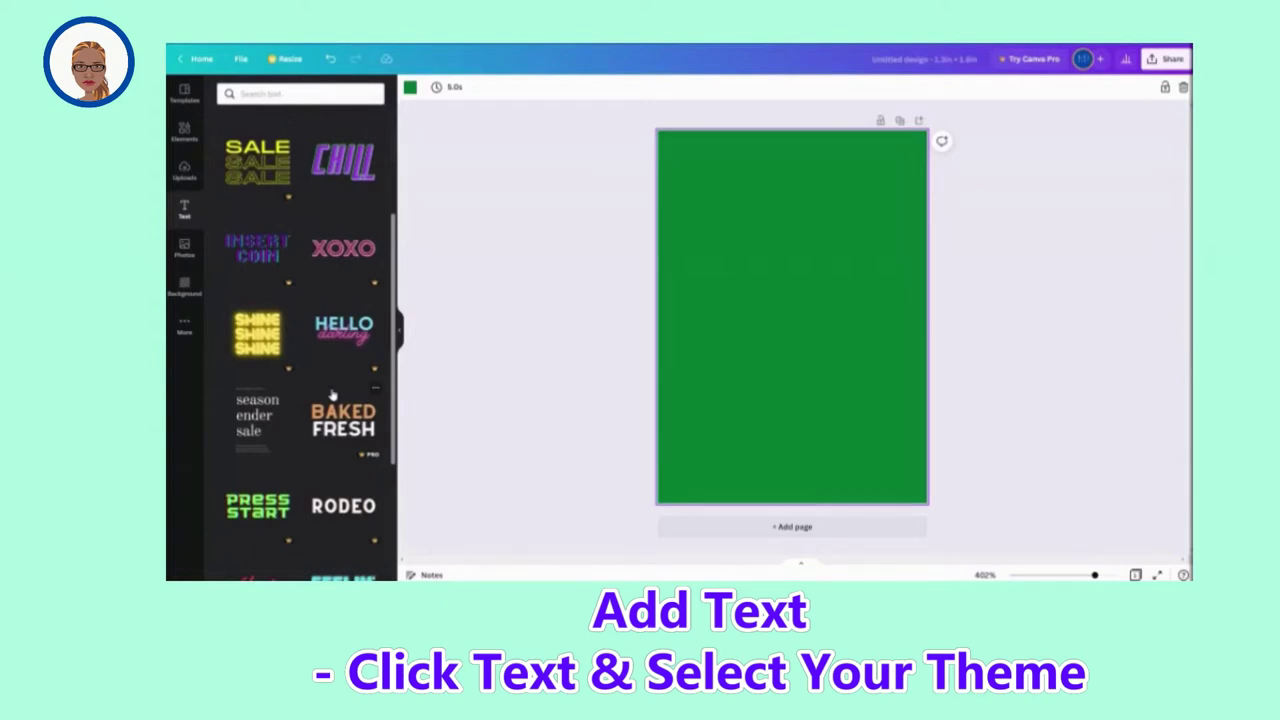
pyautogui.scroll(-5, 333, 396)
pyautogui.scroll(-3, 333, 396)
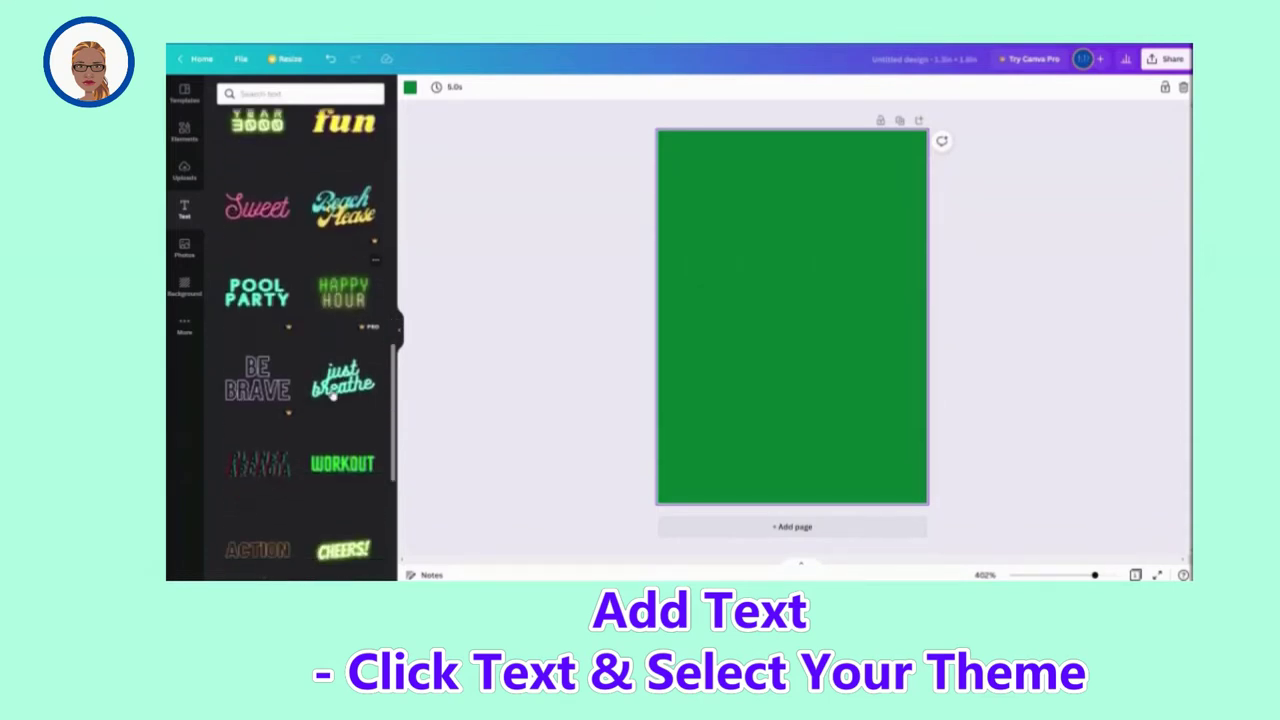
pyautogui.scroll(-3, 333, 396)
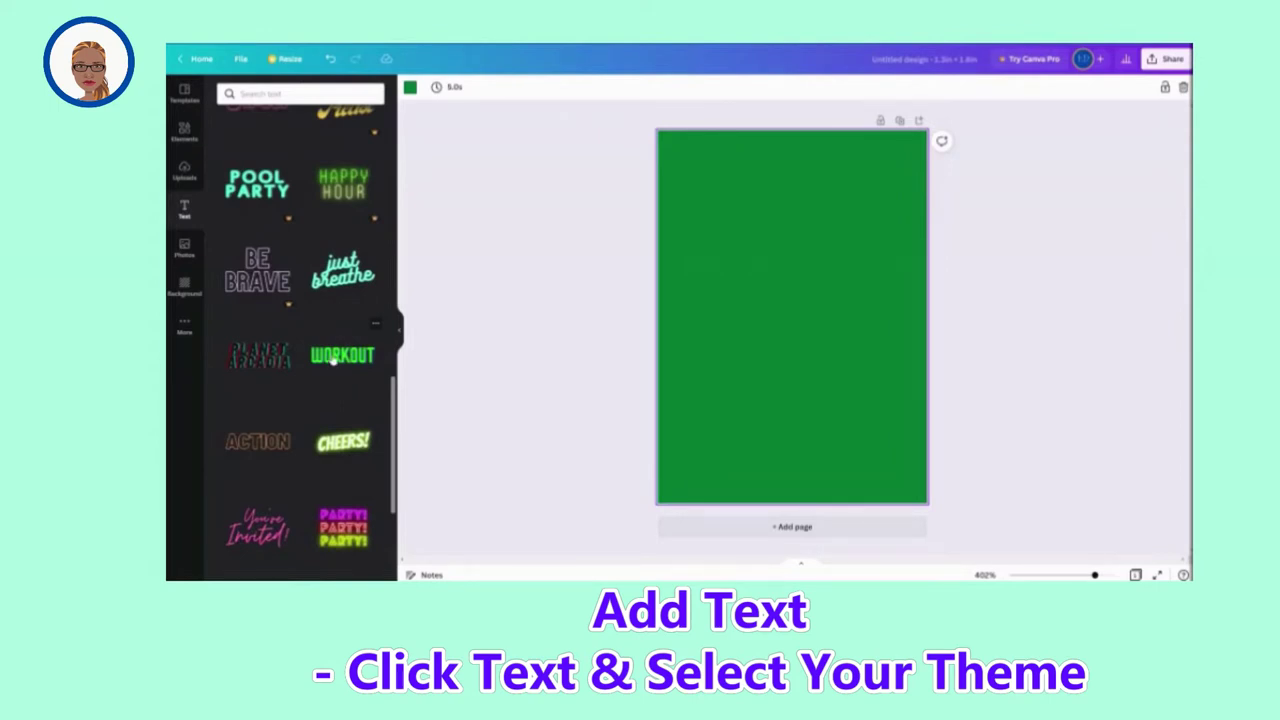
pyautogui.click(333, 358)
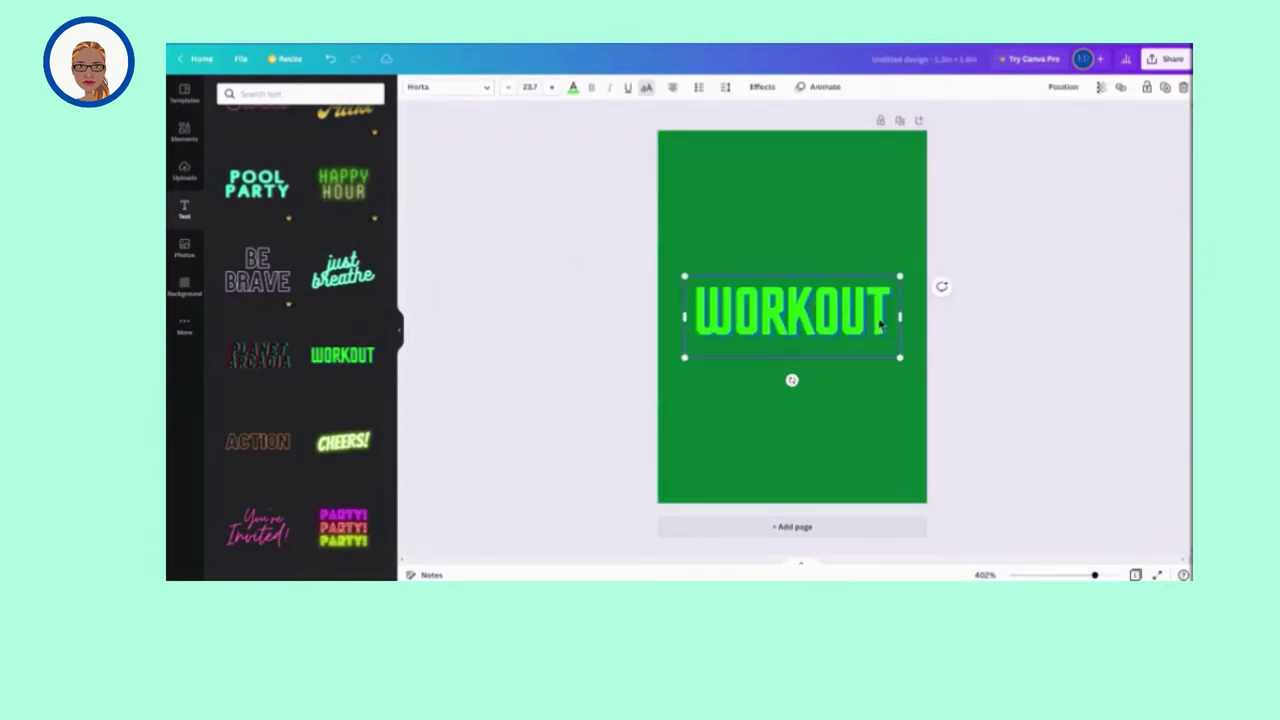
# Replace the WORKOUT text with "GREENE FAMILY REUNION" on three lines and move the text block slightly up
pyautogui.moveTo(690, 318); pyautogui.dragTo(885, 322)
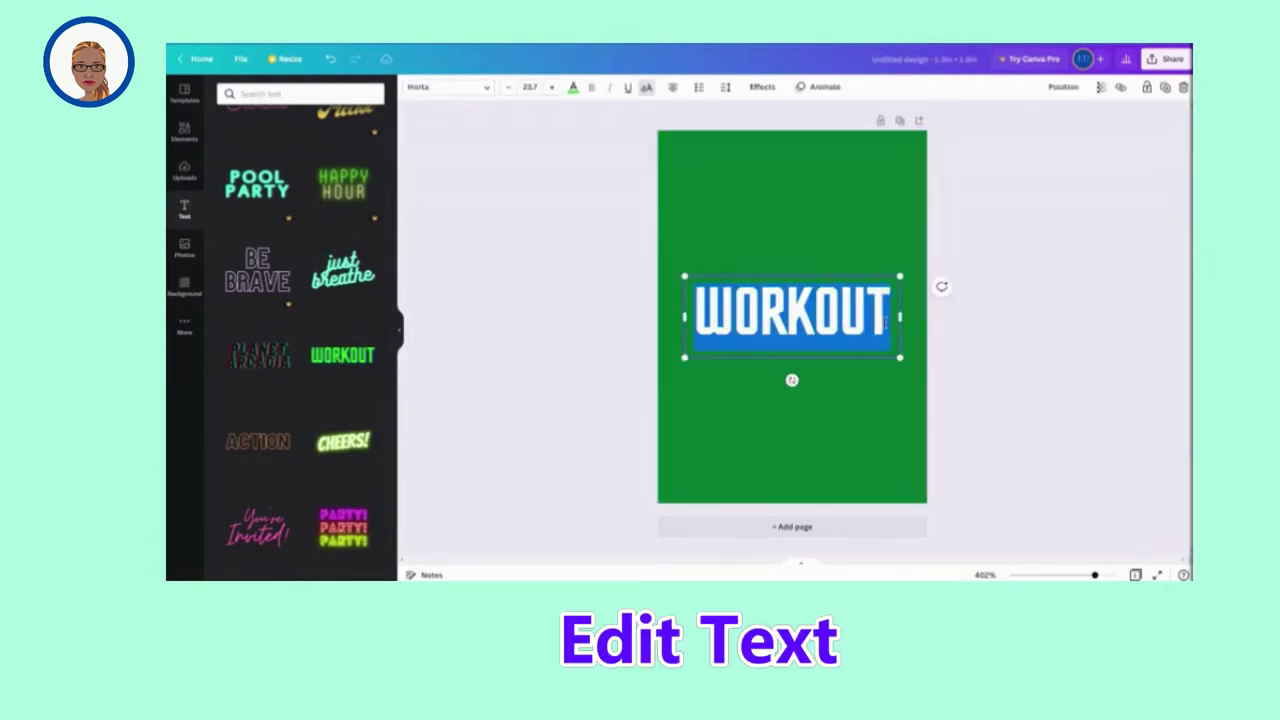
pyautogui.write('G')
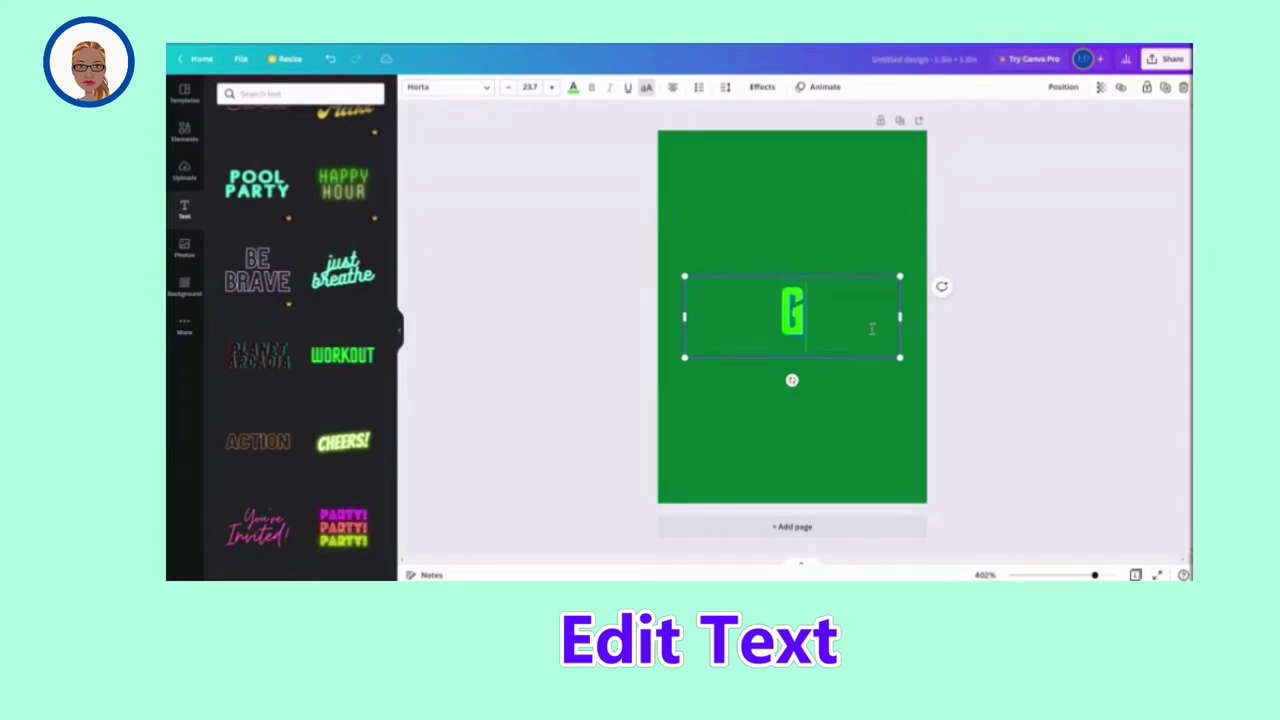
pyautogui.write('REENE')
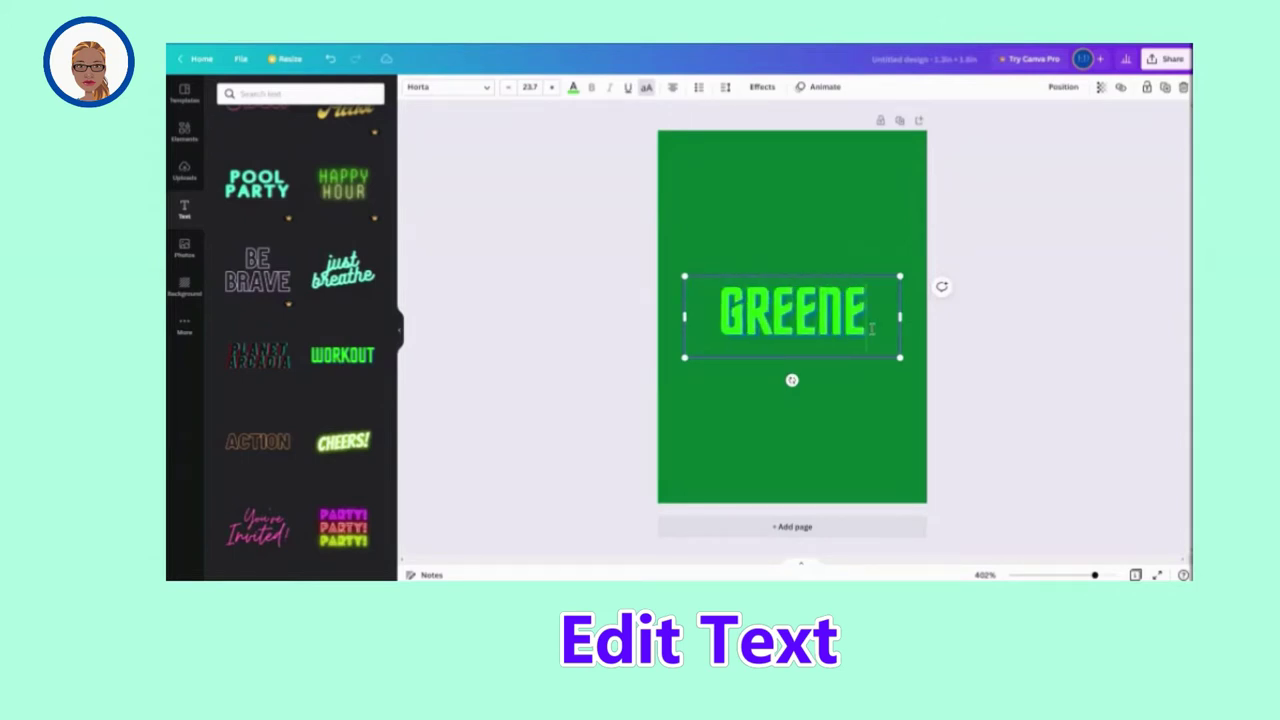
pyautogui.press('Return')
pyautogui.write('FAMILY')
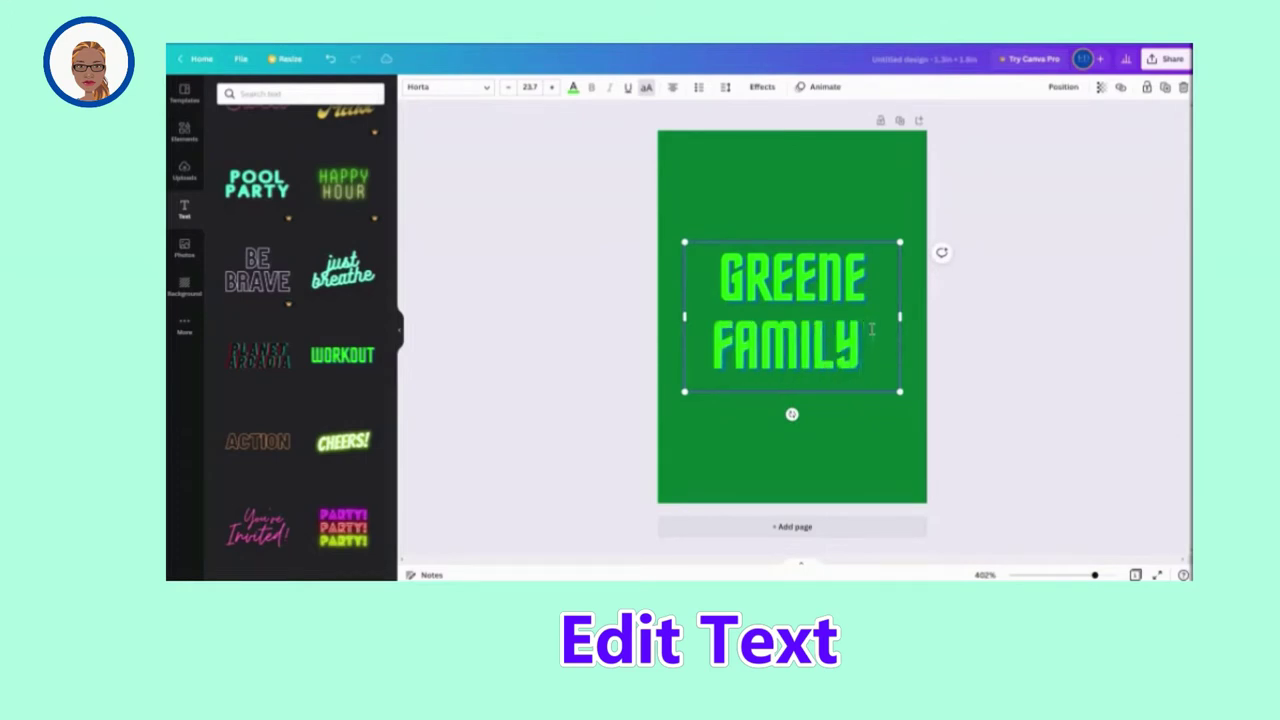
pyautogui.press('Return')
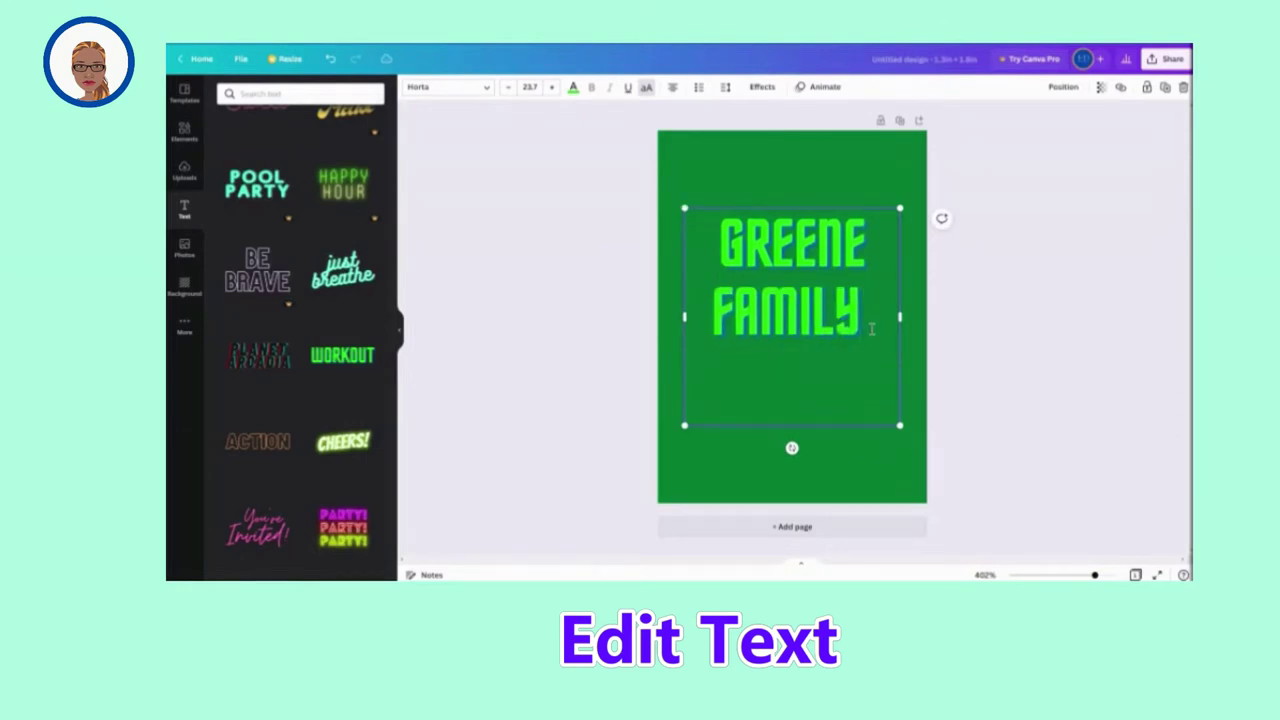
pyautogui.write('REUN')
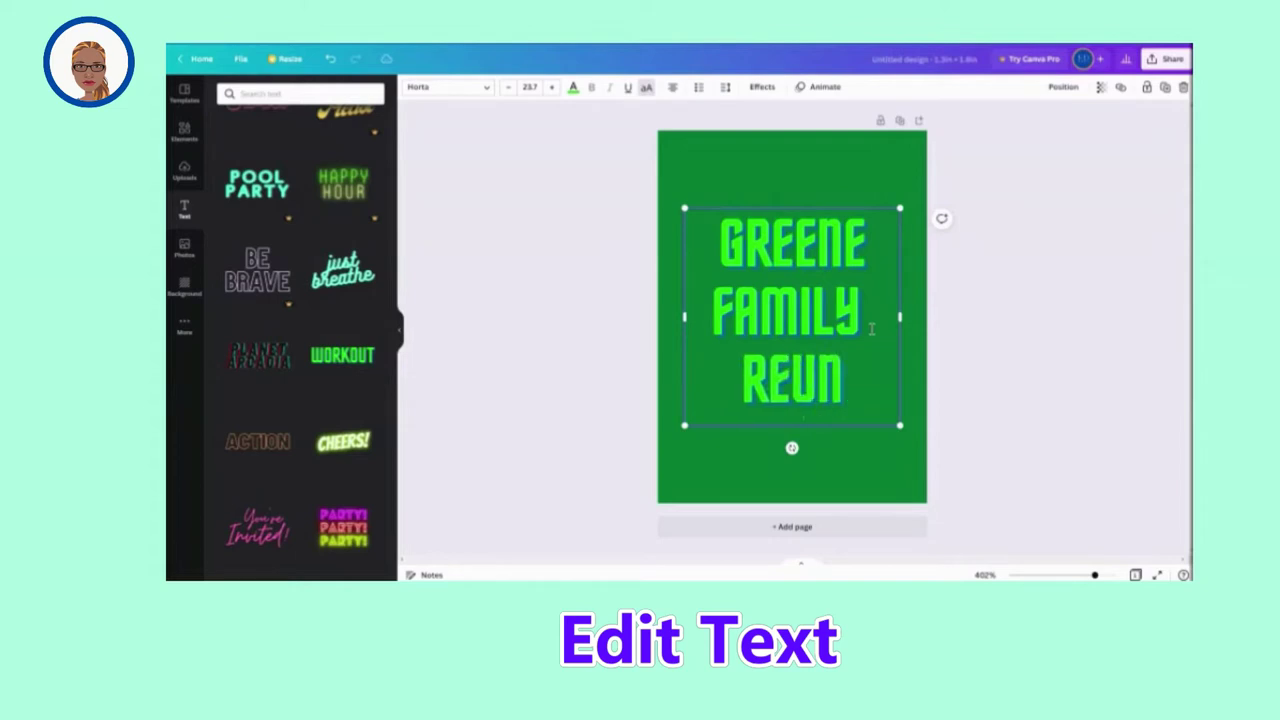
pyautogui.write('ION')
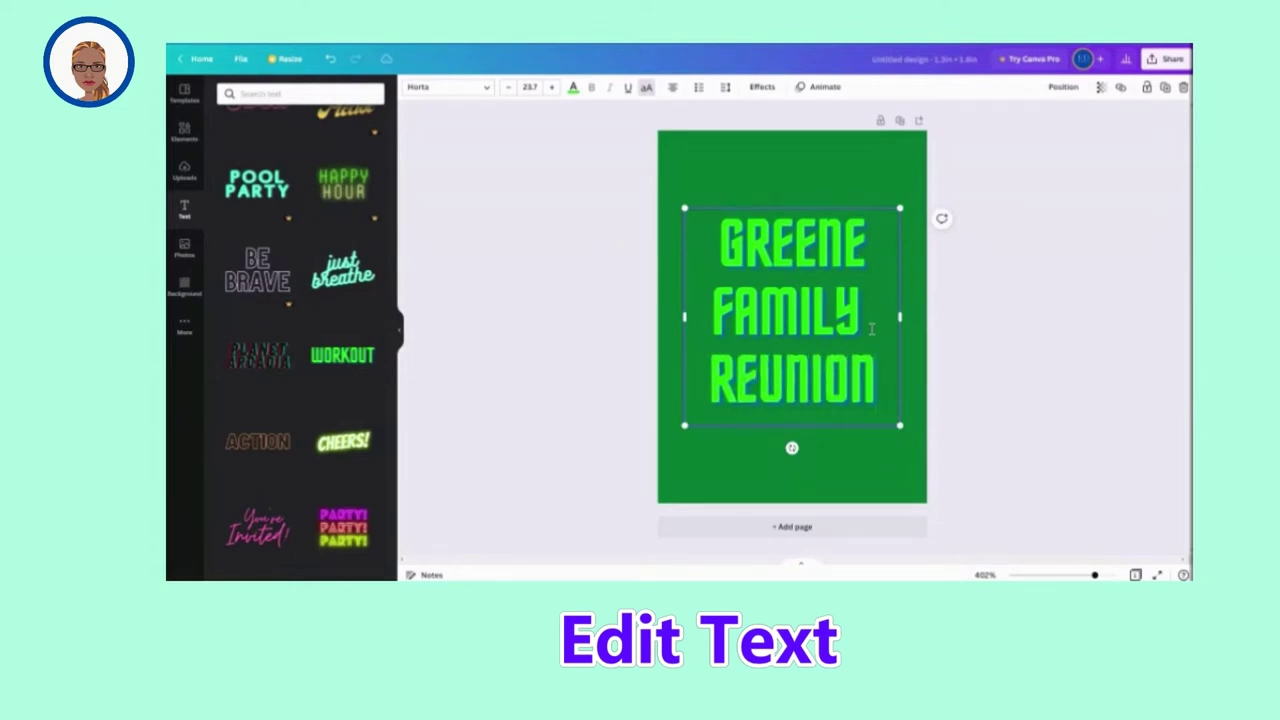
pyautogui.click(892, 462)
pyautogui.moveTo(866, 380); pyautogui.dragTo(861, 364)
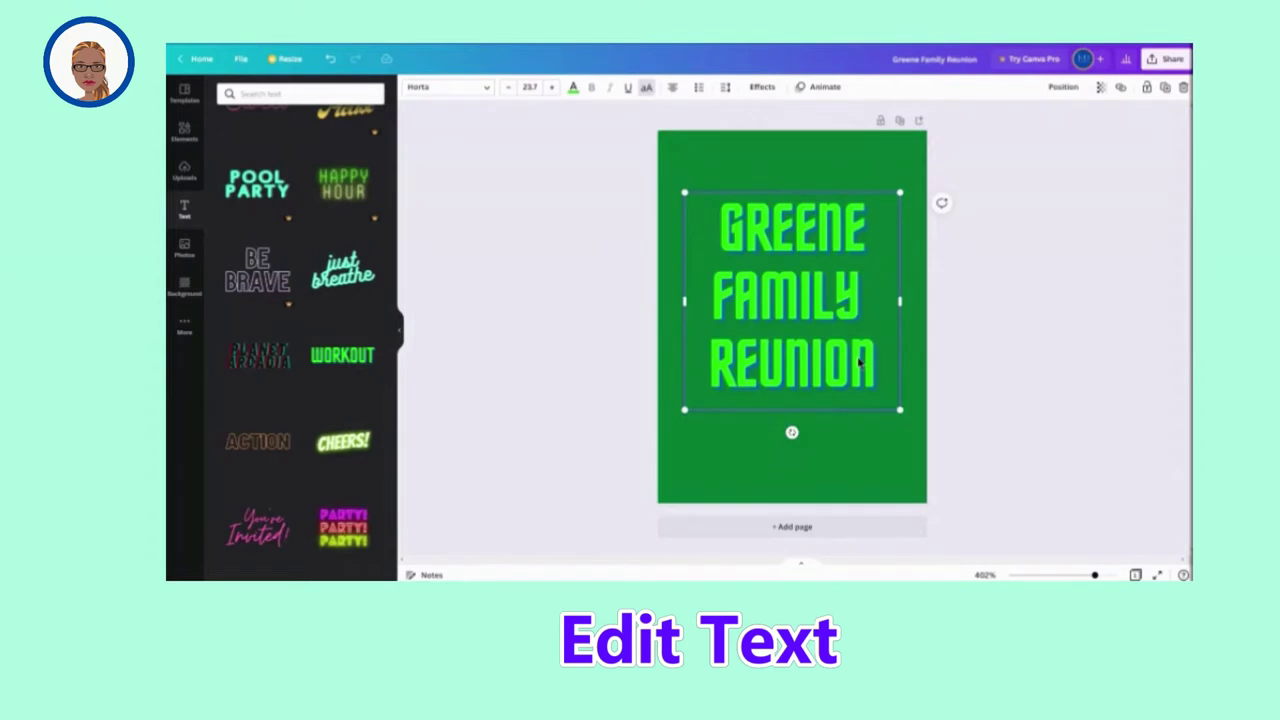
# Colour the three-line text yellow and change its Echo effect colour to black
pyautogui.click(574, 89)
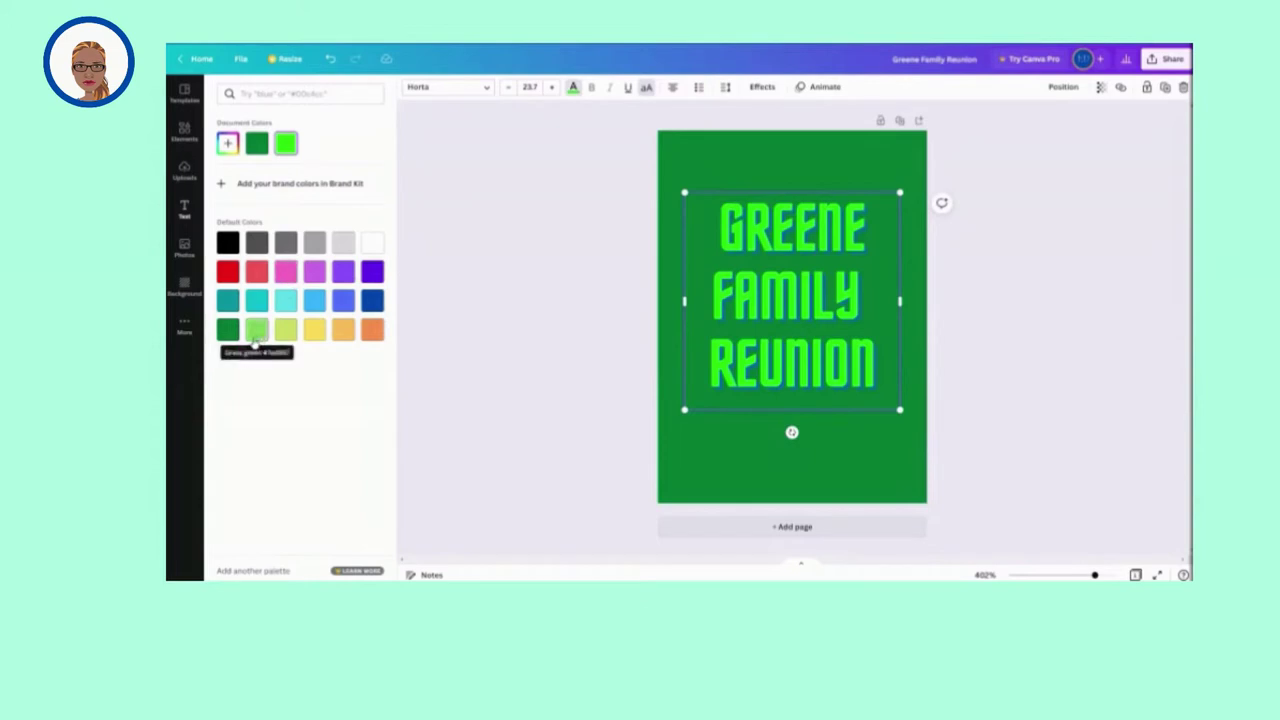
pyautogui.click(314, 333)
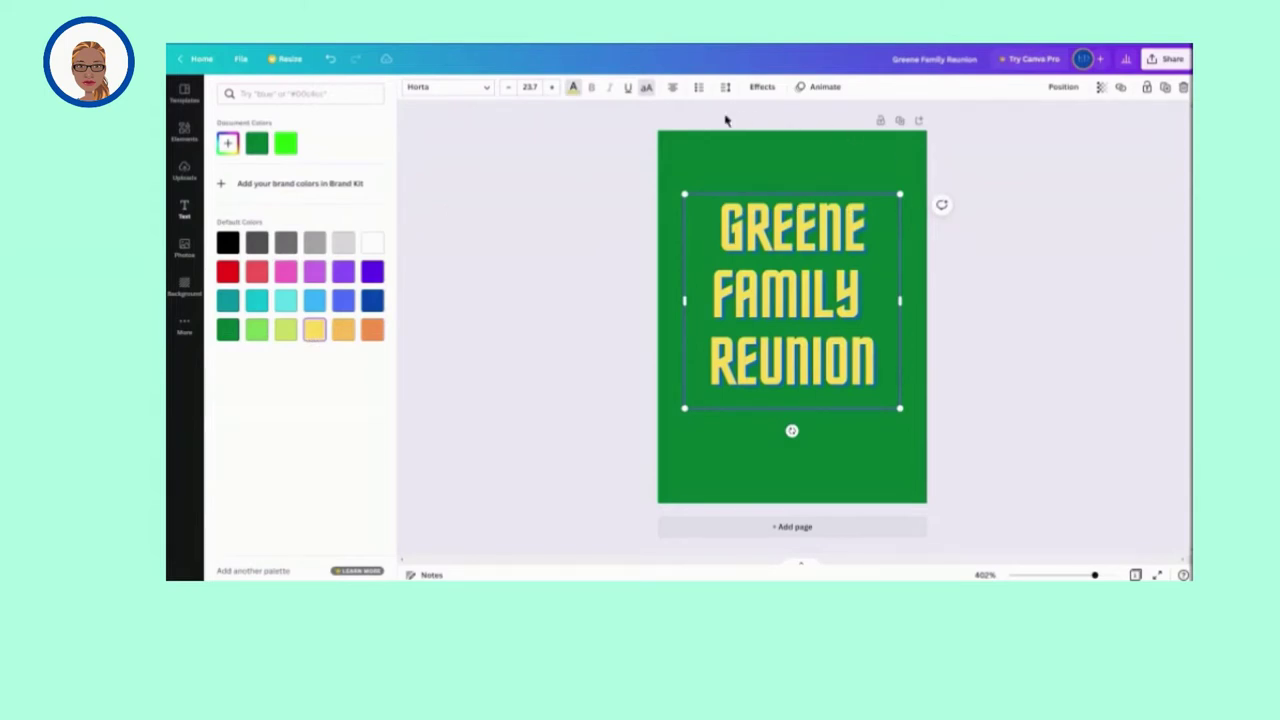
pyautogui.click(762, 88)
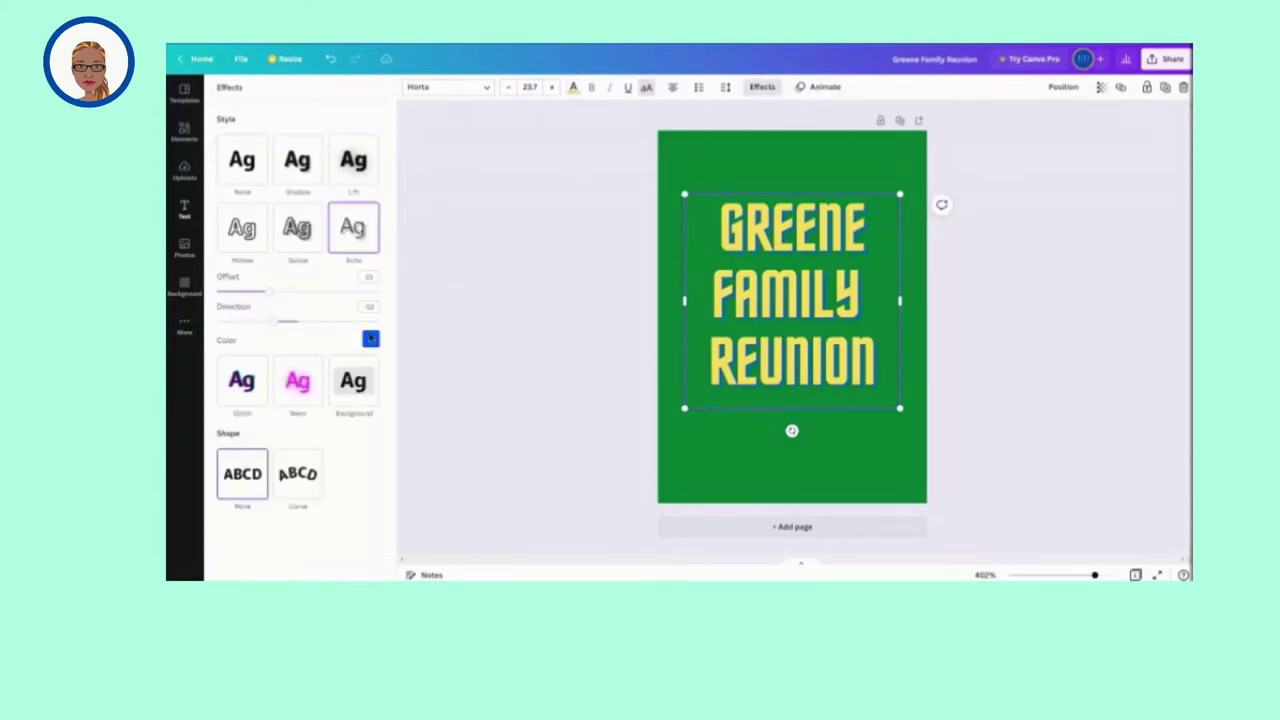
pyautogui.click(370, 341)
pyautogui.click(229, 430)
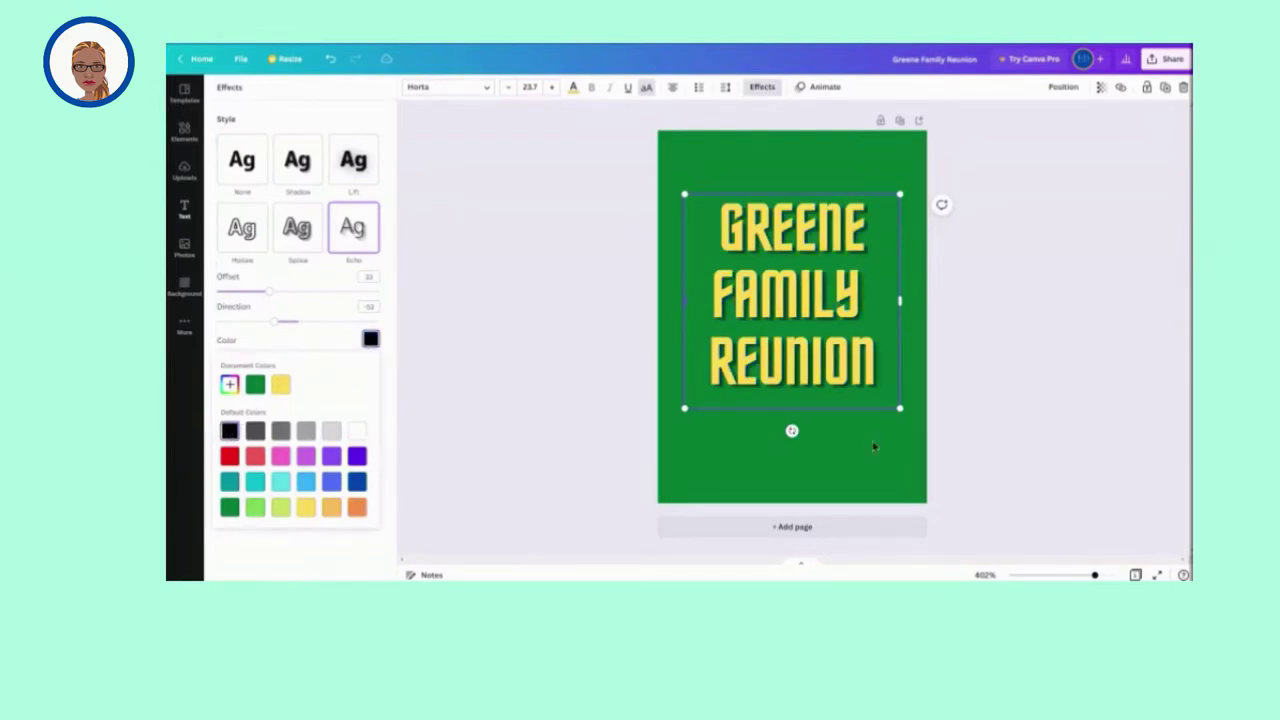
pyautogui.moveTo(826, 352); pyautogui.dragTo(827, 357)
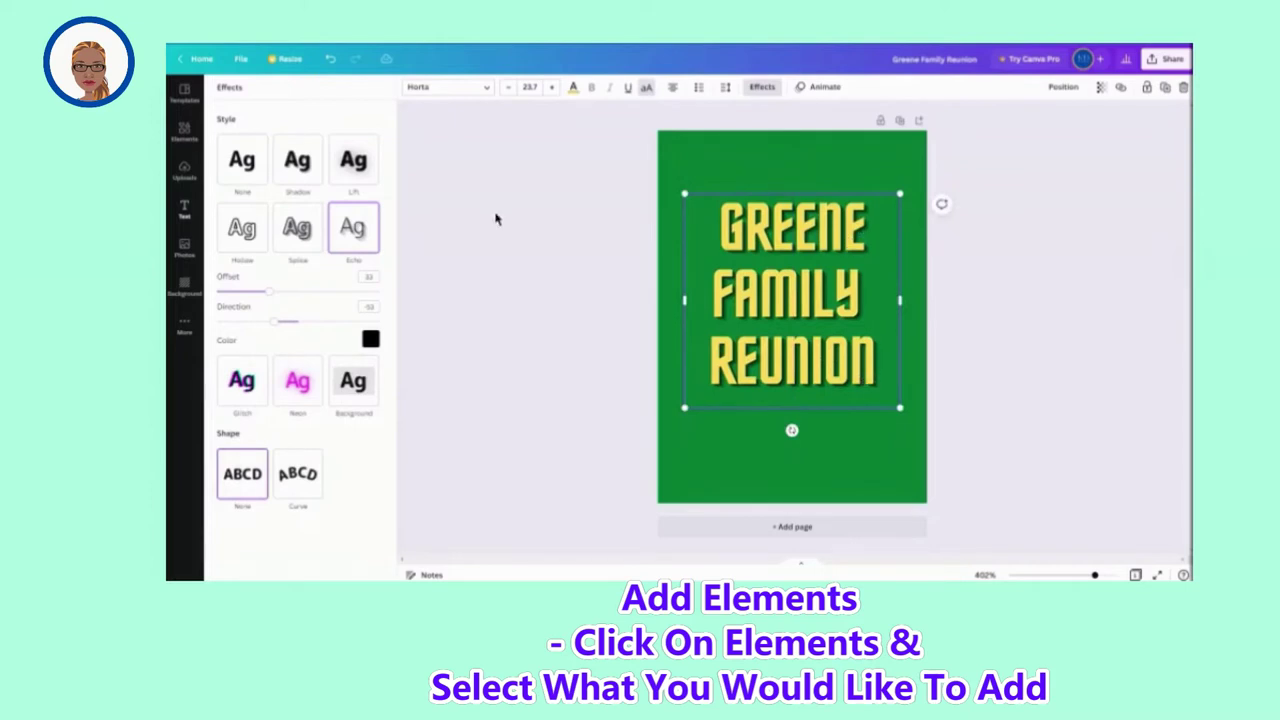
# Add a thin square outline from the Lines & Shapes elements to the page
pyautogui.click(183, 133)
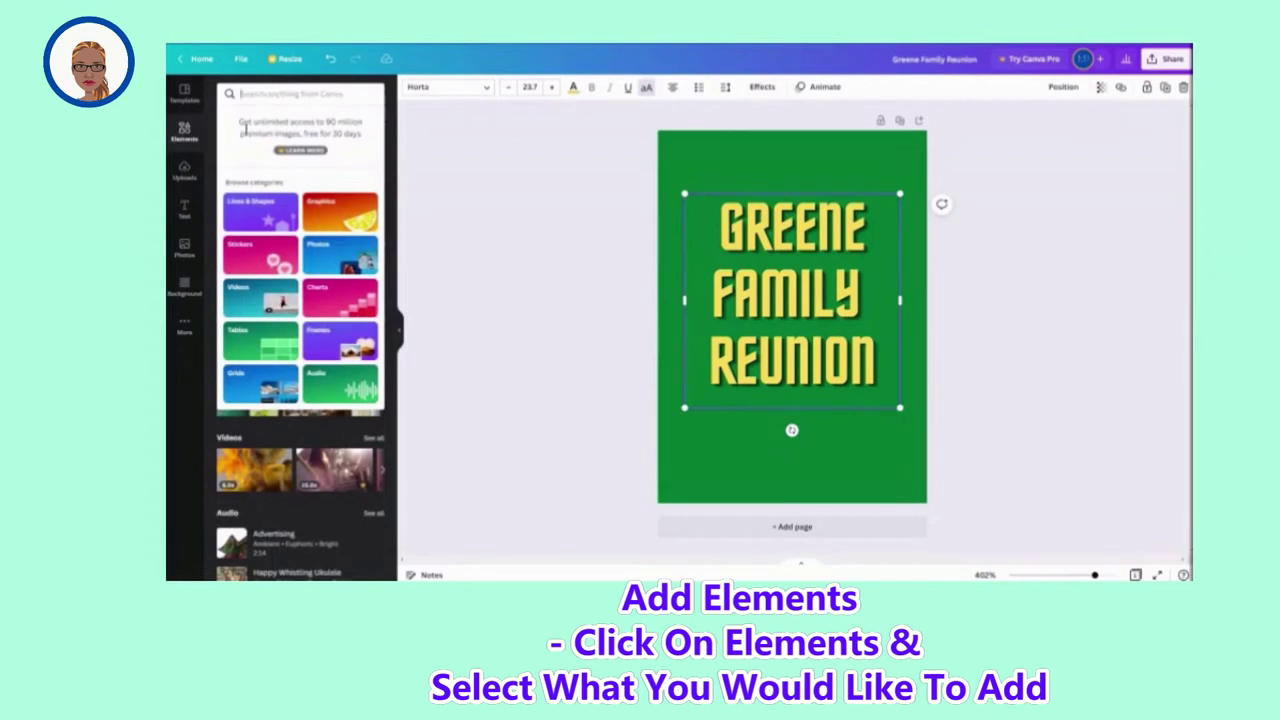
pyautogui.click(257, 219)
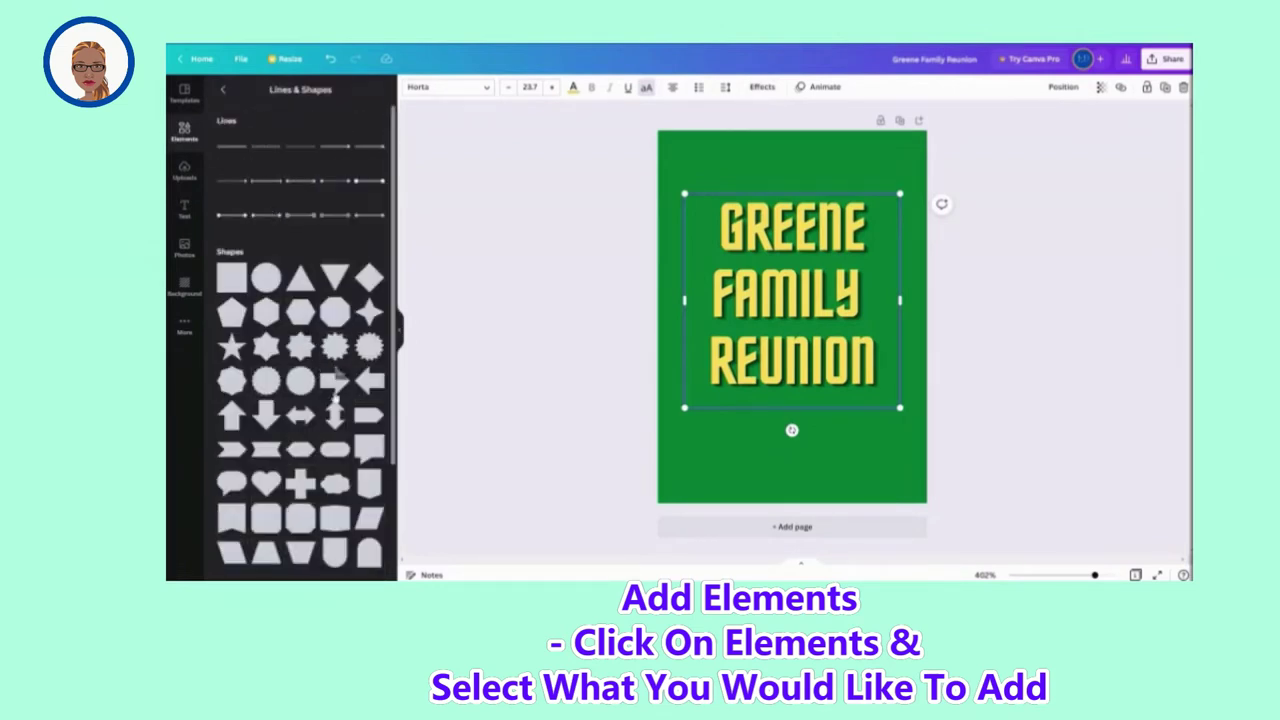
pyautogui.scroll(-5, 336, 385)
pyautogui.scroll(-5, 336, 390)
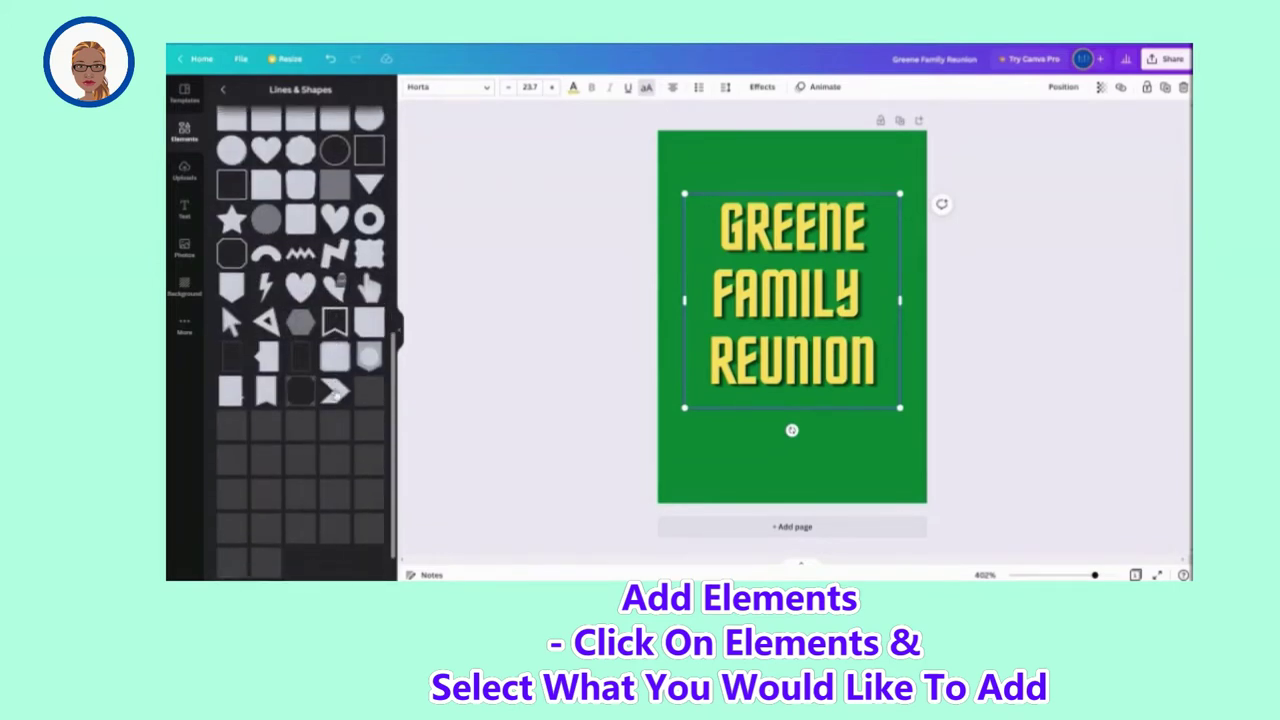
pyautogui.scroll(-3, 336, 395)
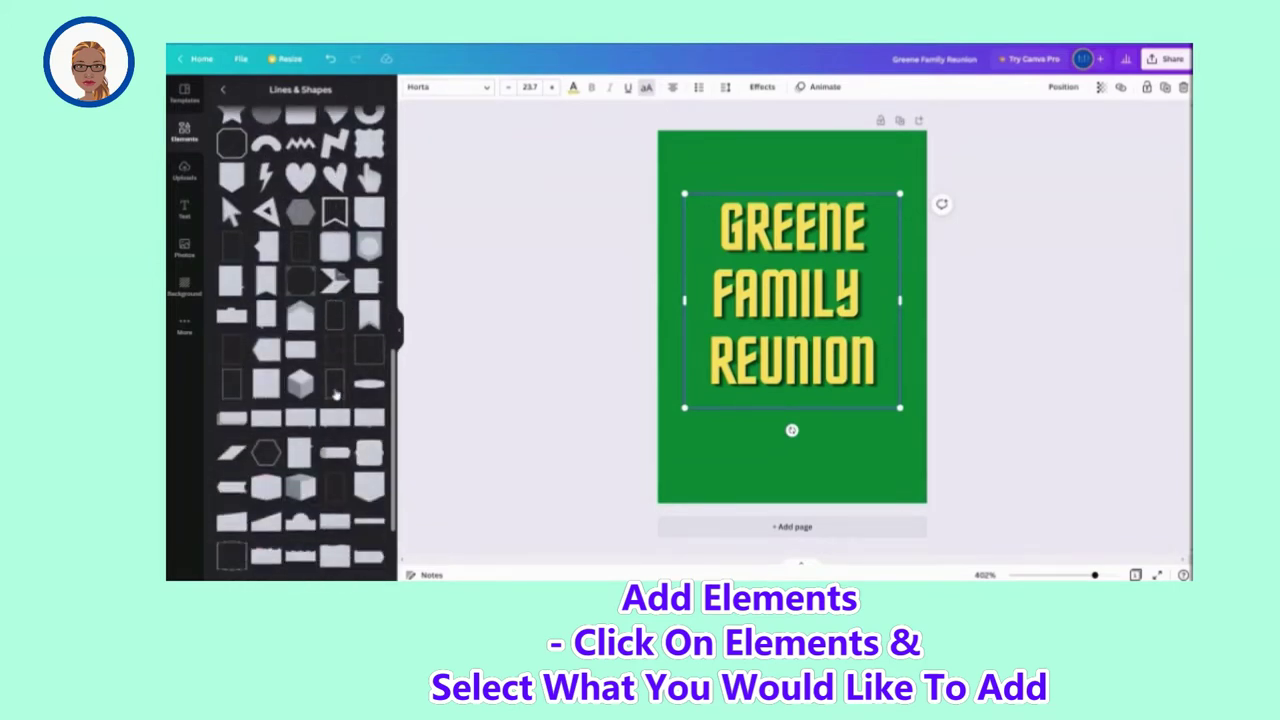
pyautogui.scroll(-3, 336, 393)
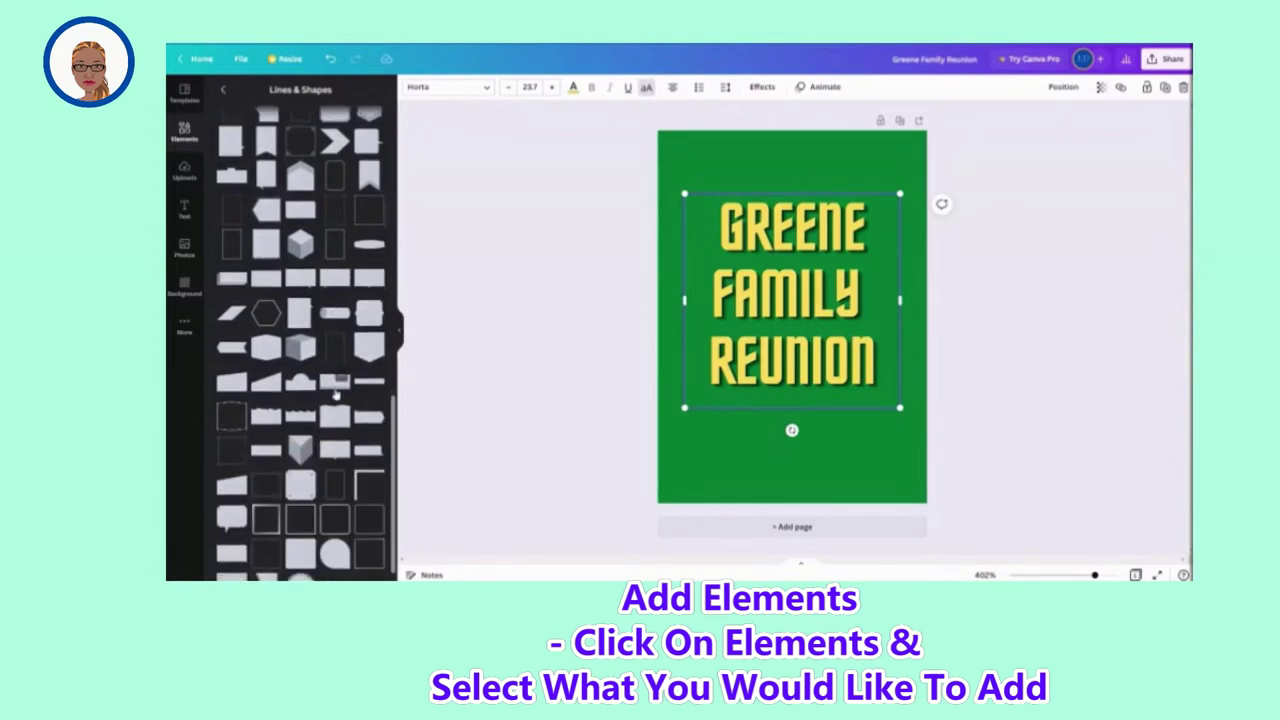
pyautogui.scroll(-1, 336, 394)
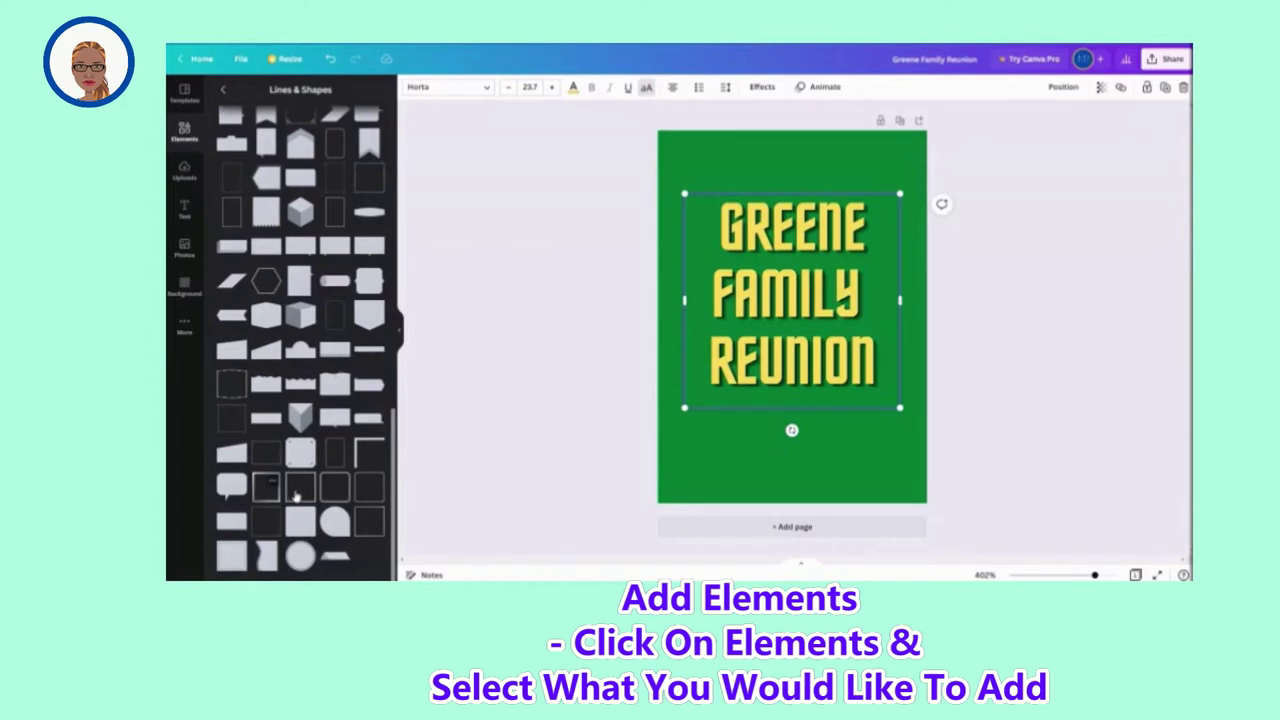
pyautogui.click(297, 493)
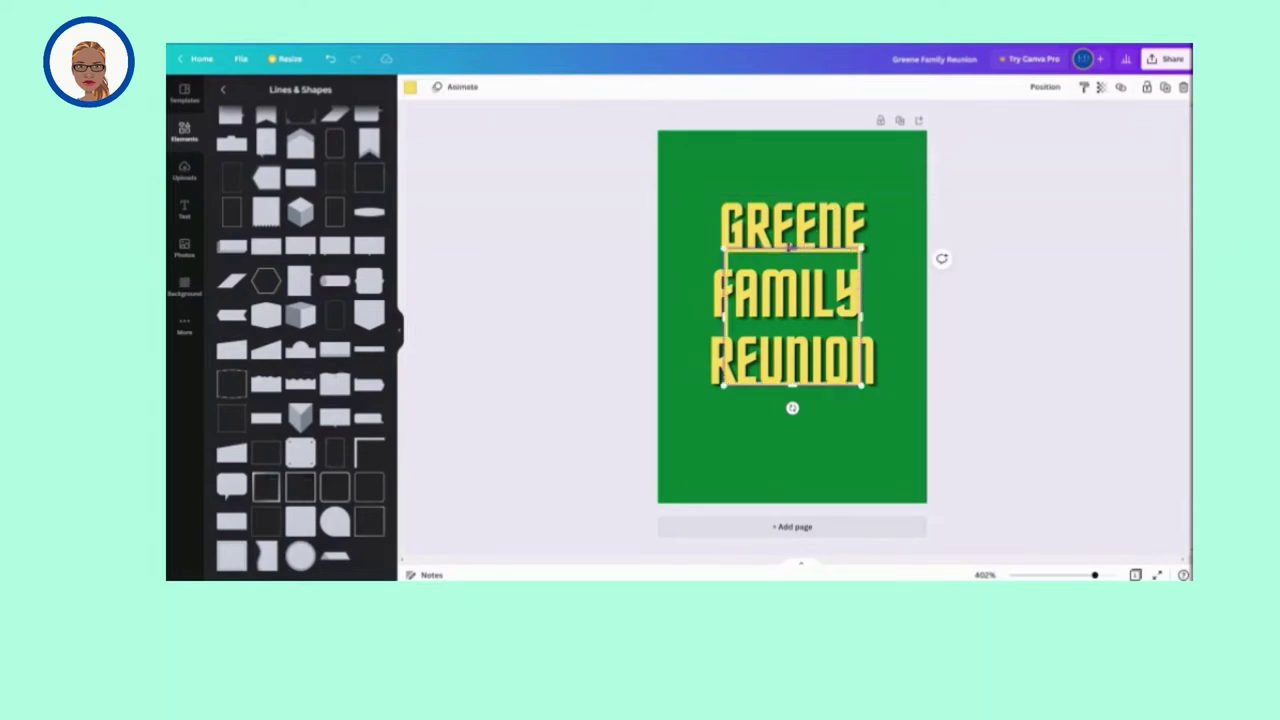
# Stretch the yellow square outline into a rectangular frame that surrounds the GREENE FAMILY REUNION text
pyautogui.moveTo(790, 248); pyautogui.dragTo(790, 173)
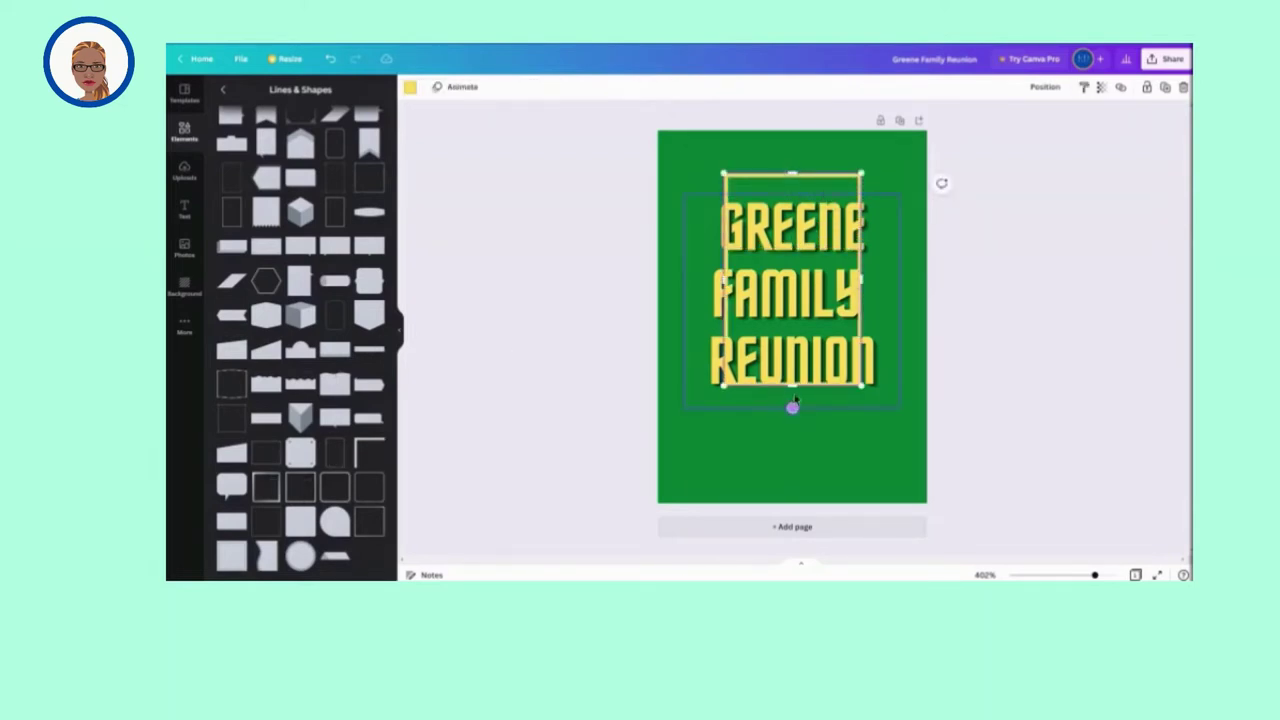
pyautogui.moveTo(792, 385); pyautogui.dragTo(792, 432)
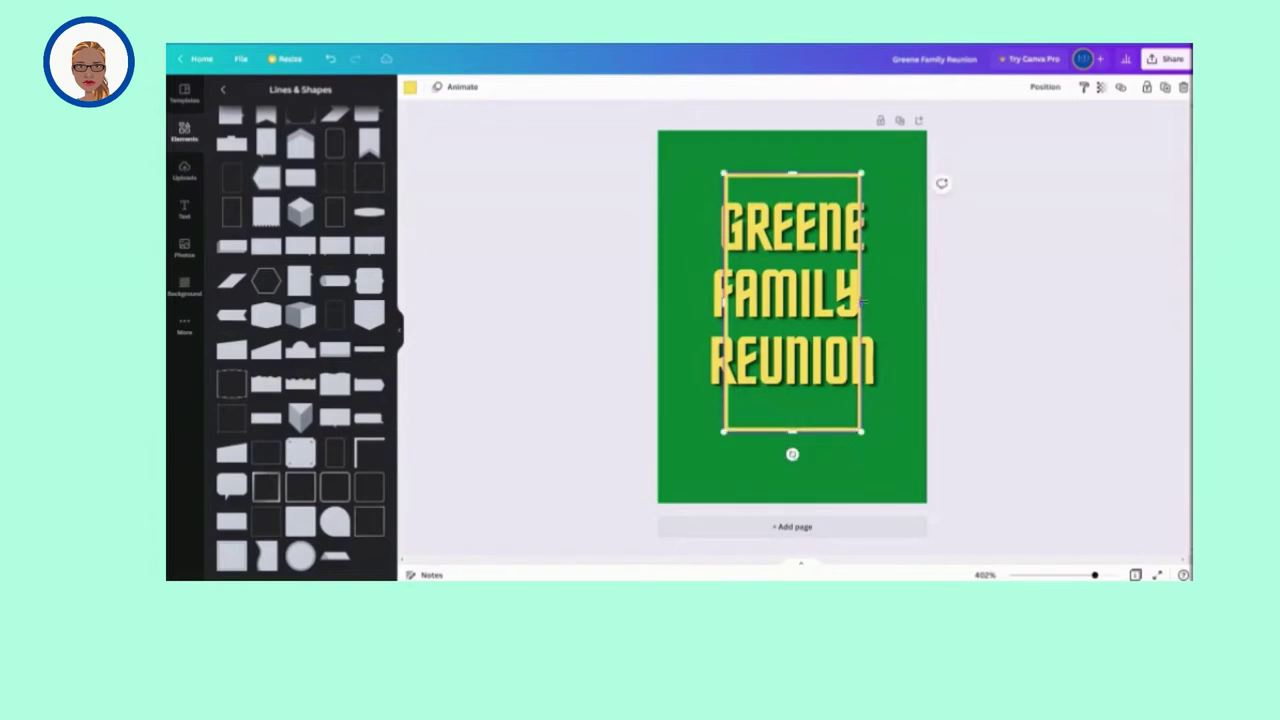
pyautogui.moveTo(863, 298); pyautogui.dragTo(900, 302)
pyautogui.moveTo(723, 303); pyautogui.dragTo(690, 302)
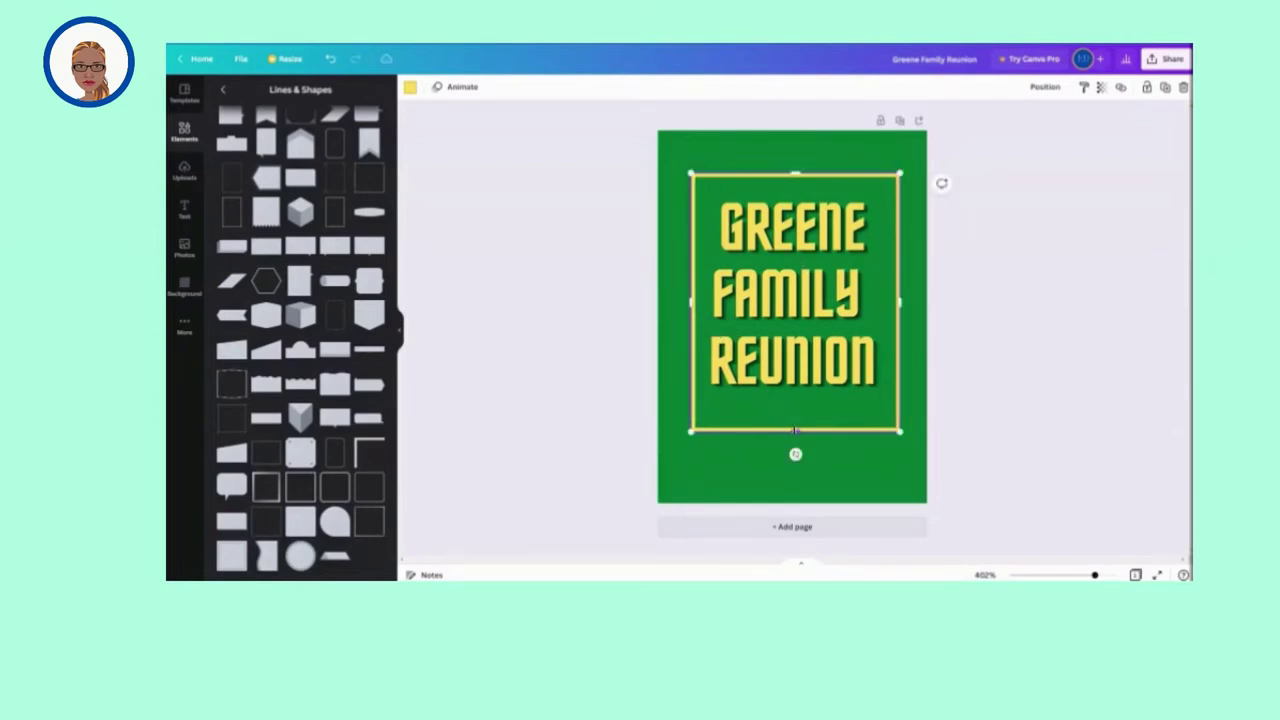
pyautogui.moveTo(795, 430); pyautogui.dragTo(795, 418)
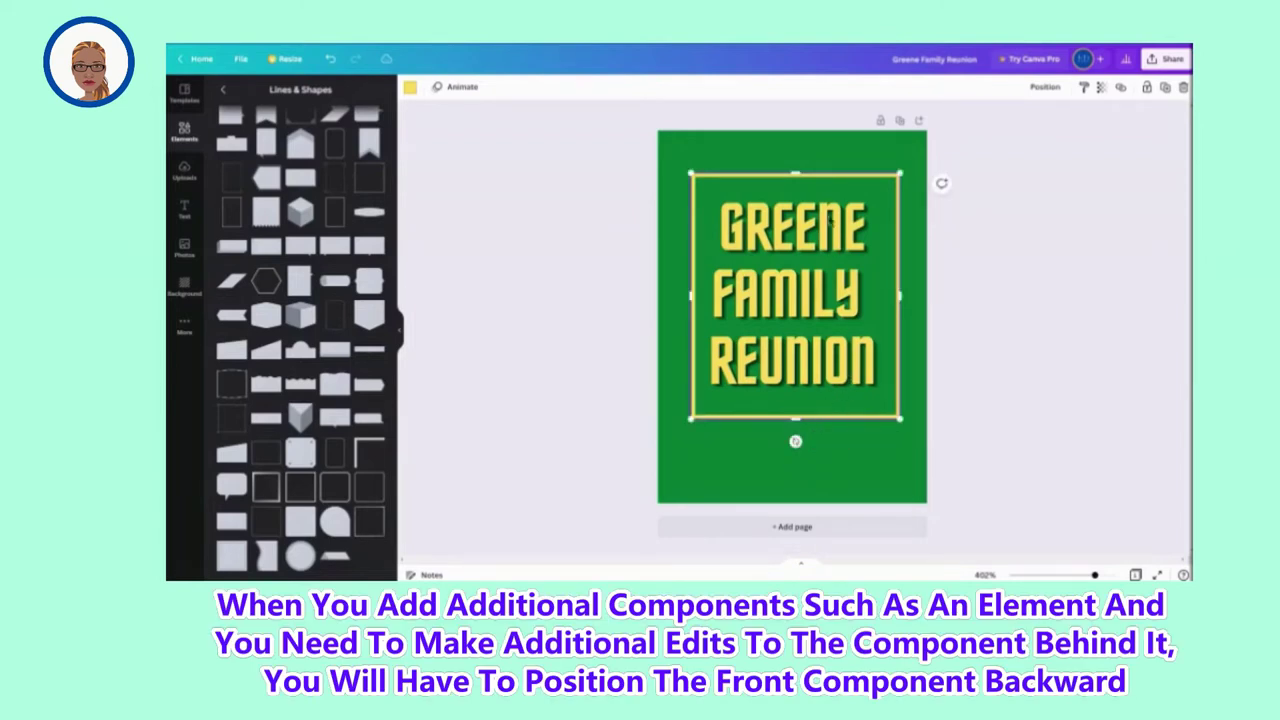
pyautogui.moveTo(795, 175); pyautogui.dragTo(795, 180)
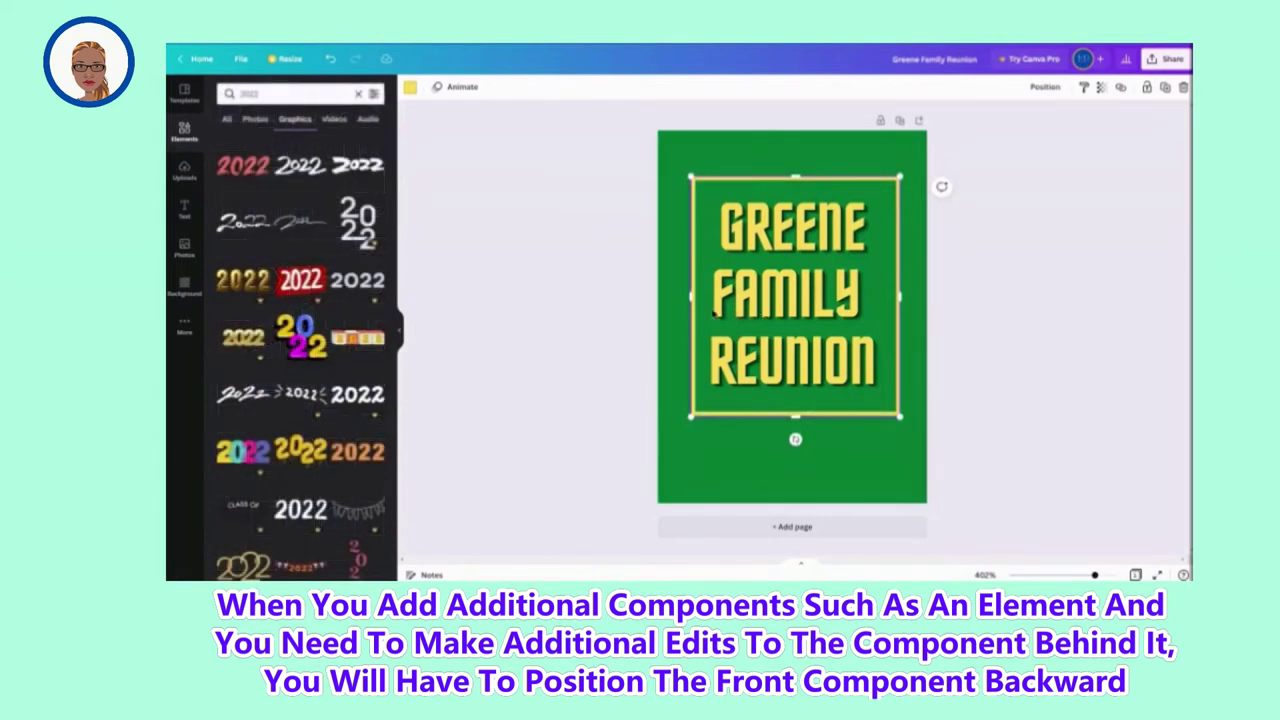
# Send the yellow frame backward behind the text and add "2022" as a fourth line of the text block
pyautogui.click(1040, 87)
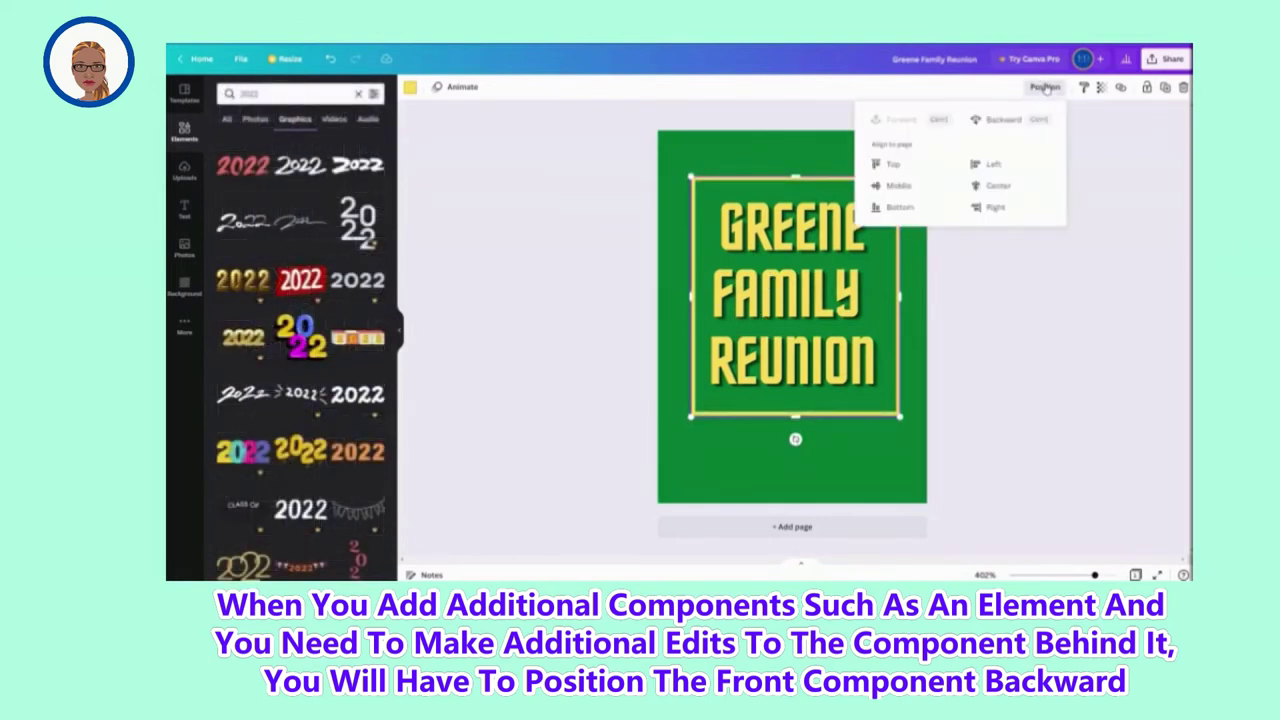
pyautogui.click(994, 120)
pyautogui.click(810, 340)
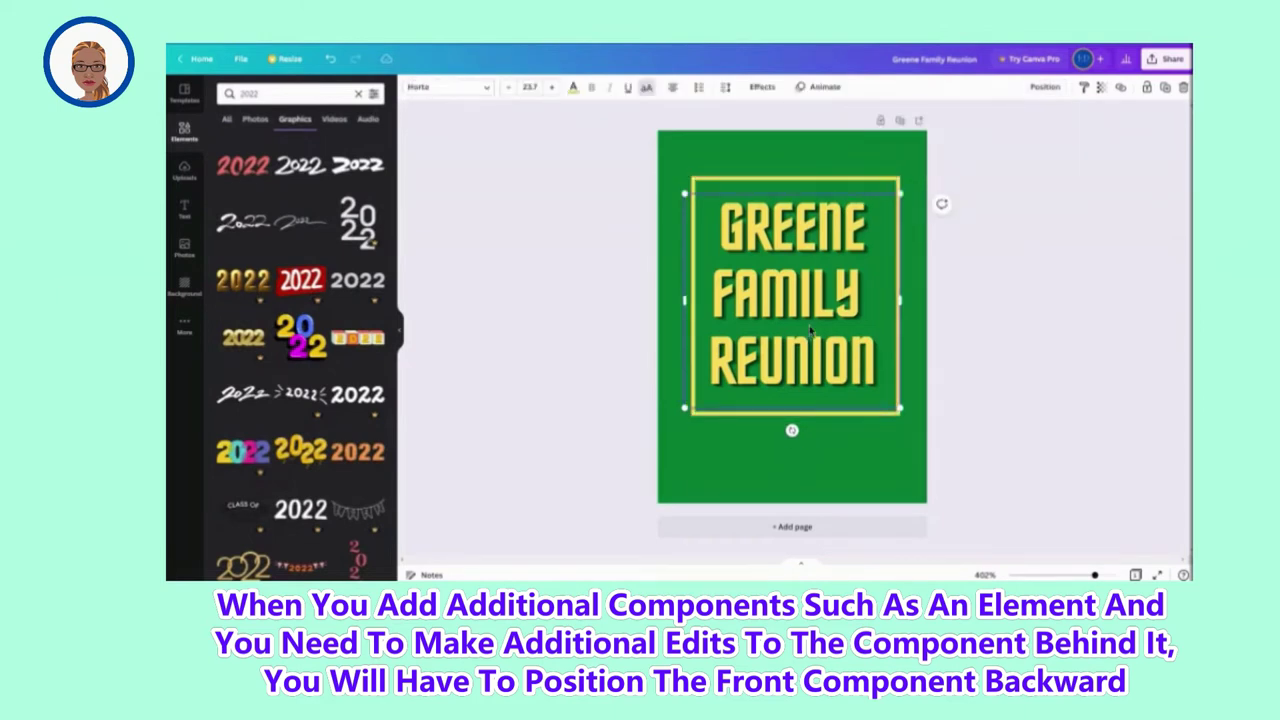
pyautogui.click(880, 332)
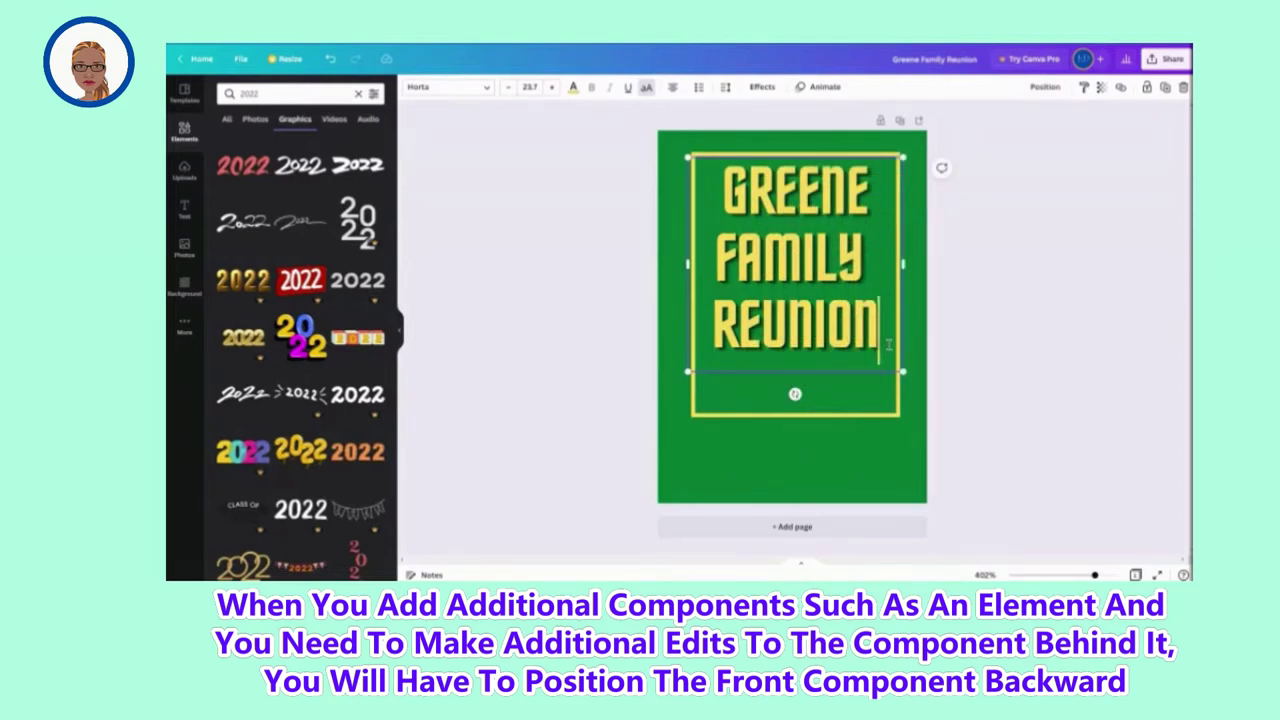
pyautogui.press('Return')
pyautogui.write('2022')
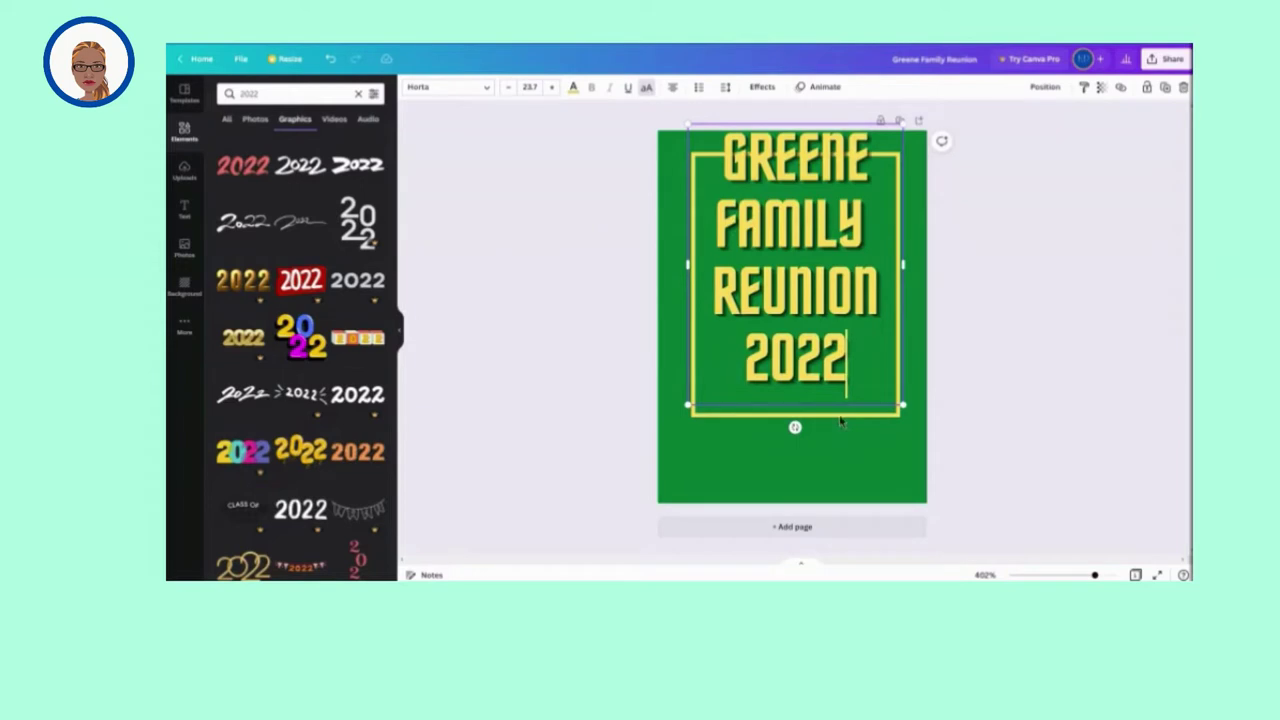
# Extend the frame's bottom edge towards the bottom of the page and move the four-line text down inside it
pyautogui.click(809, 414)
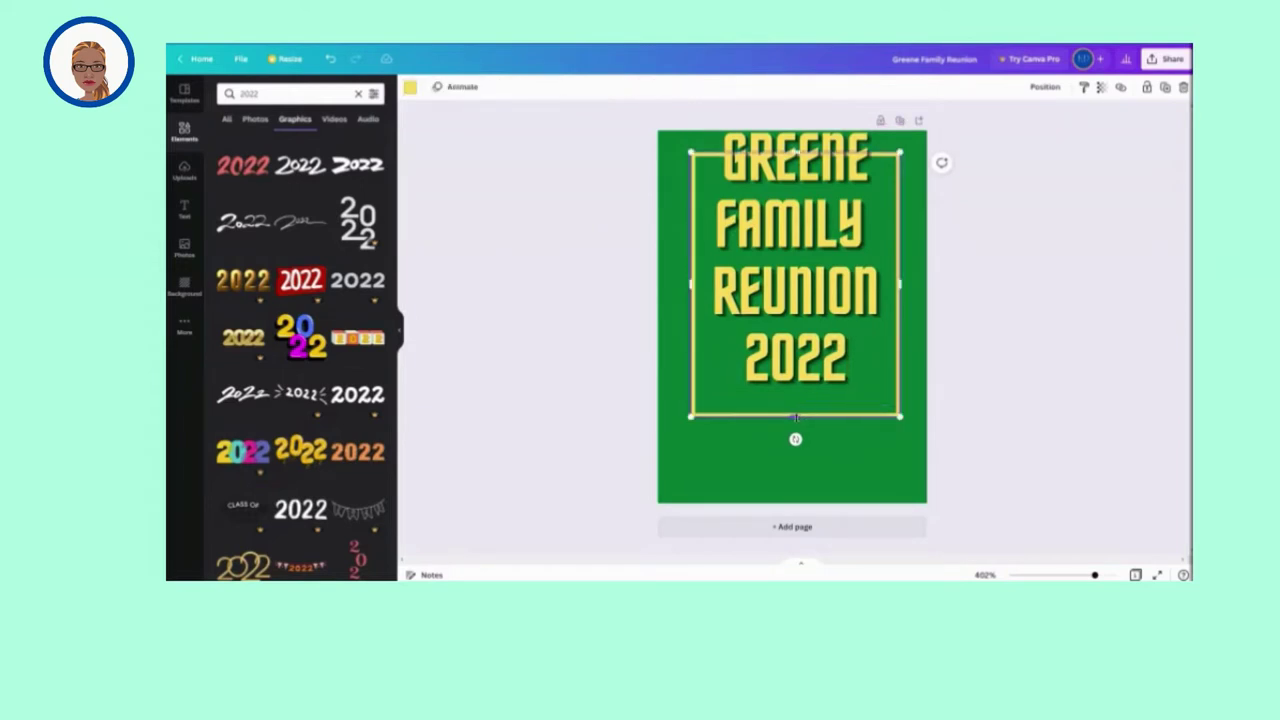
pyautogui.moveTo(795, 416); pyautogui.dragTo(795, 466)
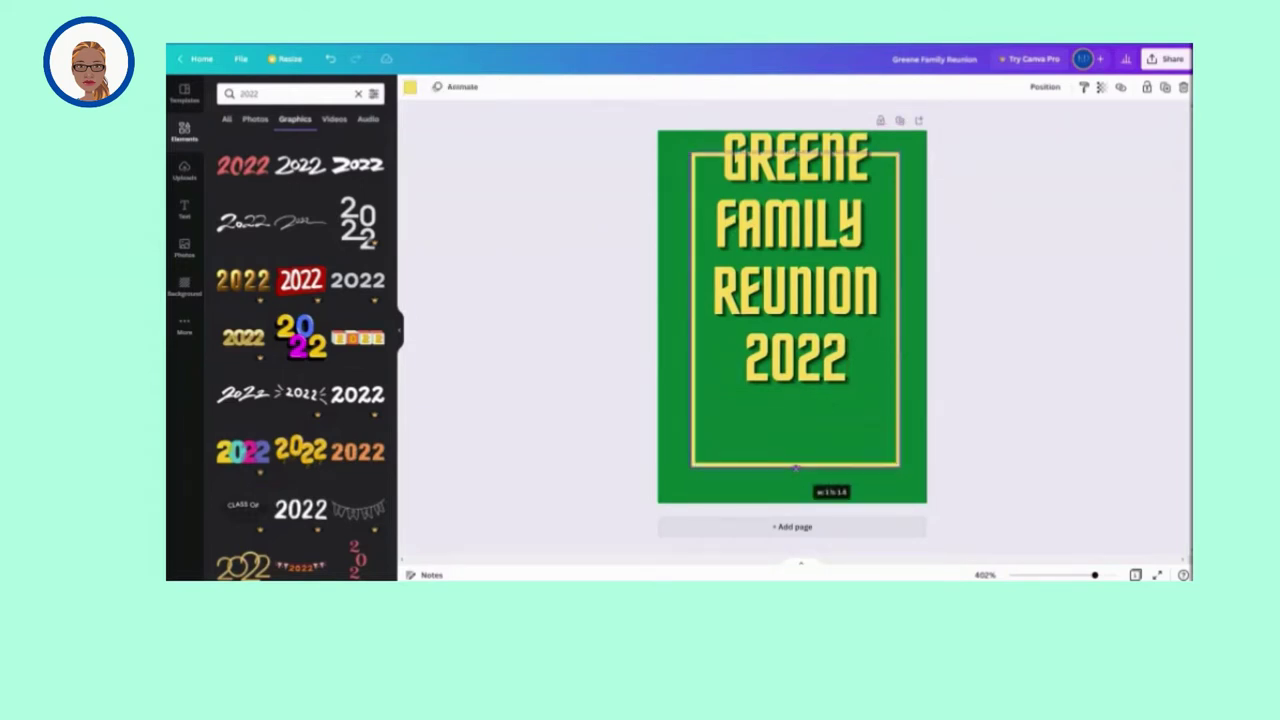
pyautogui.moveTo(804, 310); pyautogui.dragTo(802, 341)
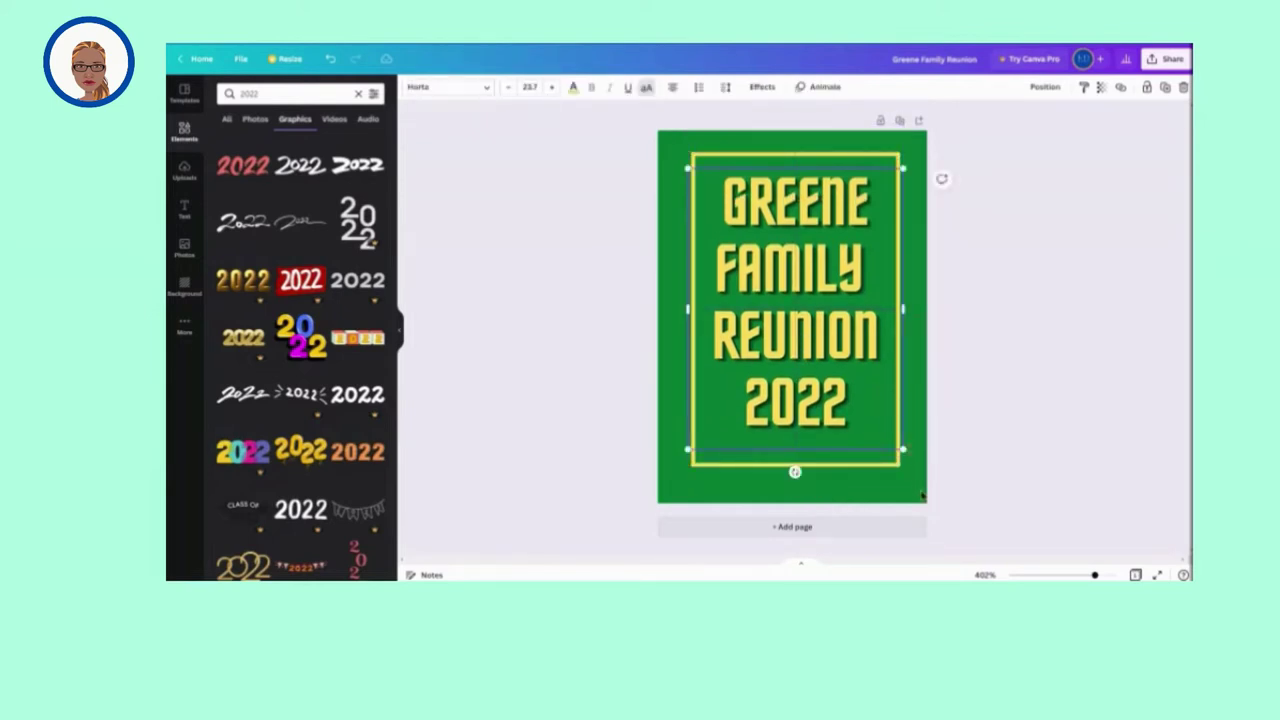
pyautogui.click(919, 487)
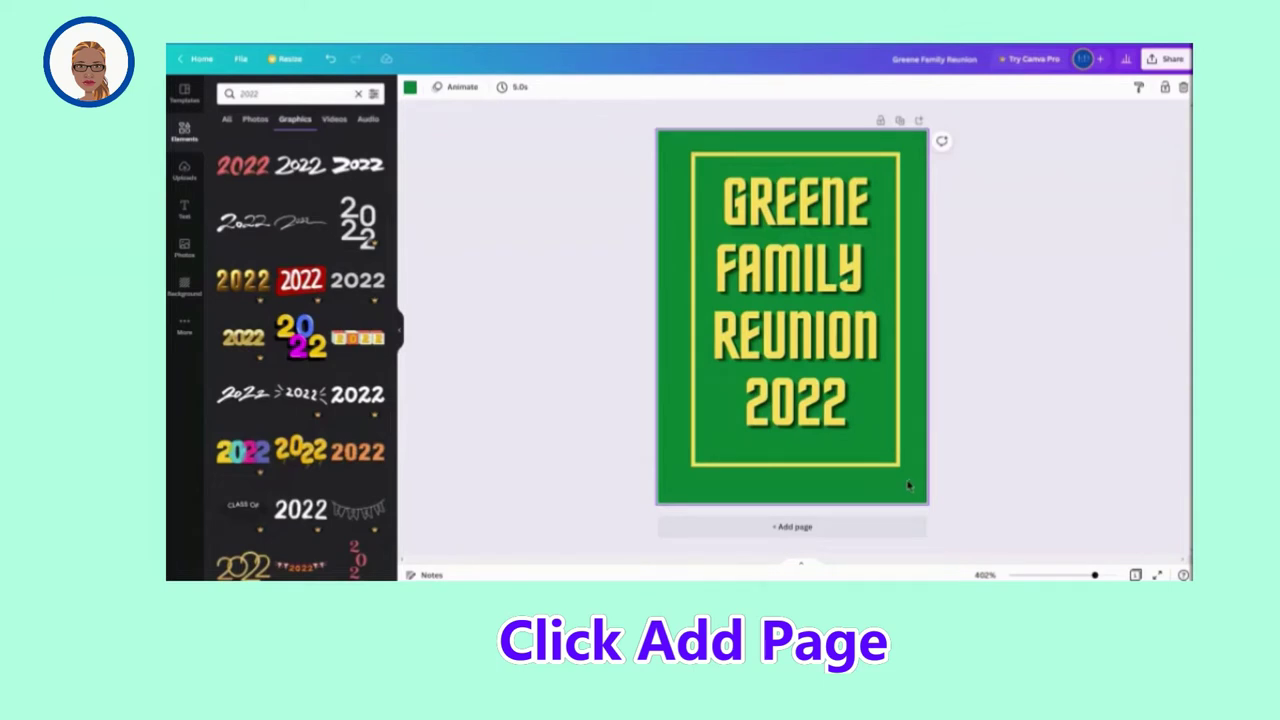
# Add a second page and search the graphics elements for "family"
pyautogui.click(792, 527)
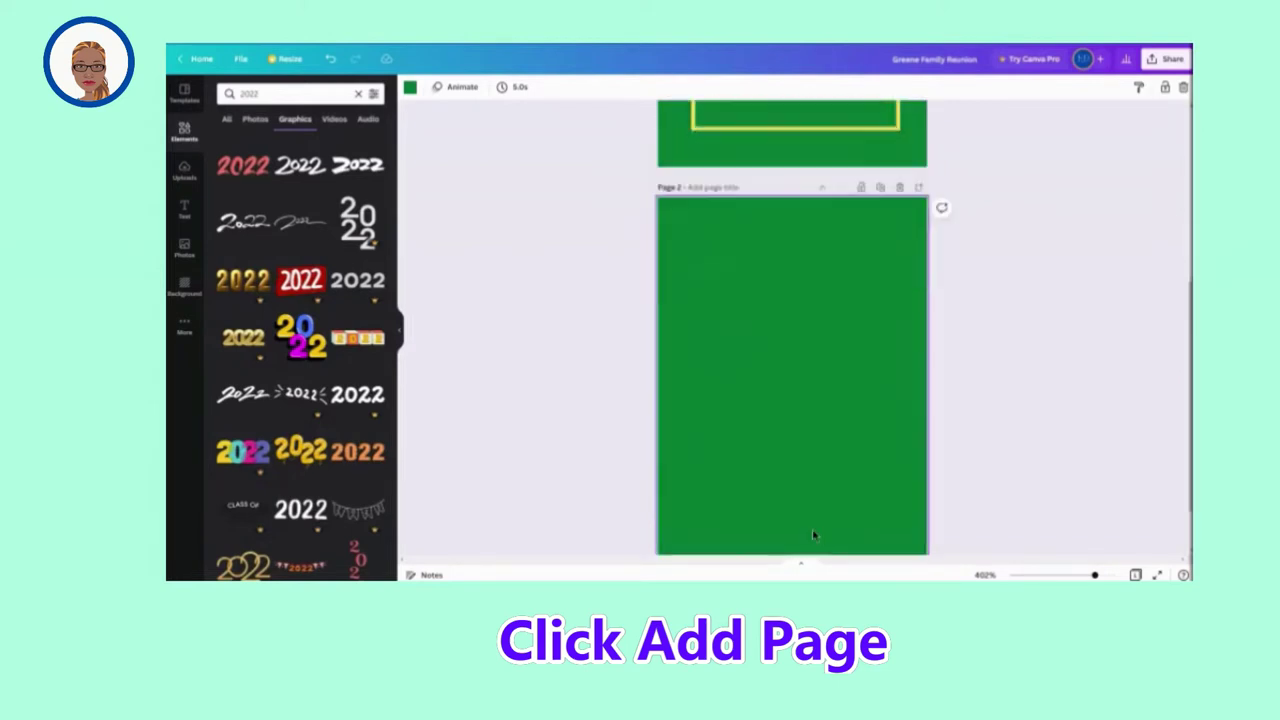
pyautogui.click(264, 94)
pyautogui.hotkey('ctrl', 'a')
pyautogui.press('BackSpace')
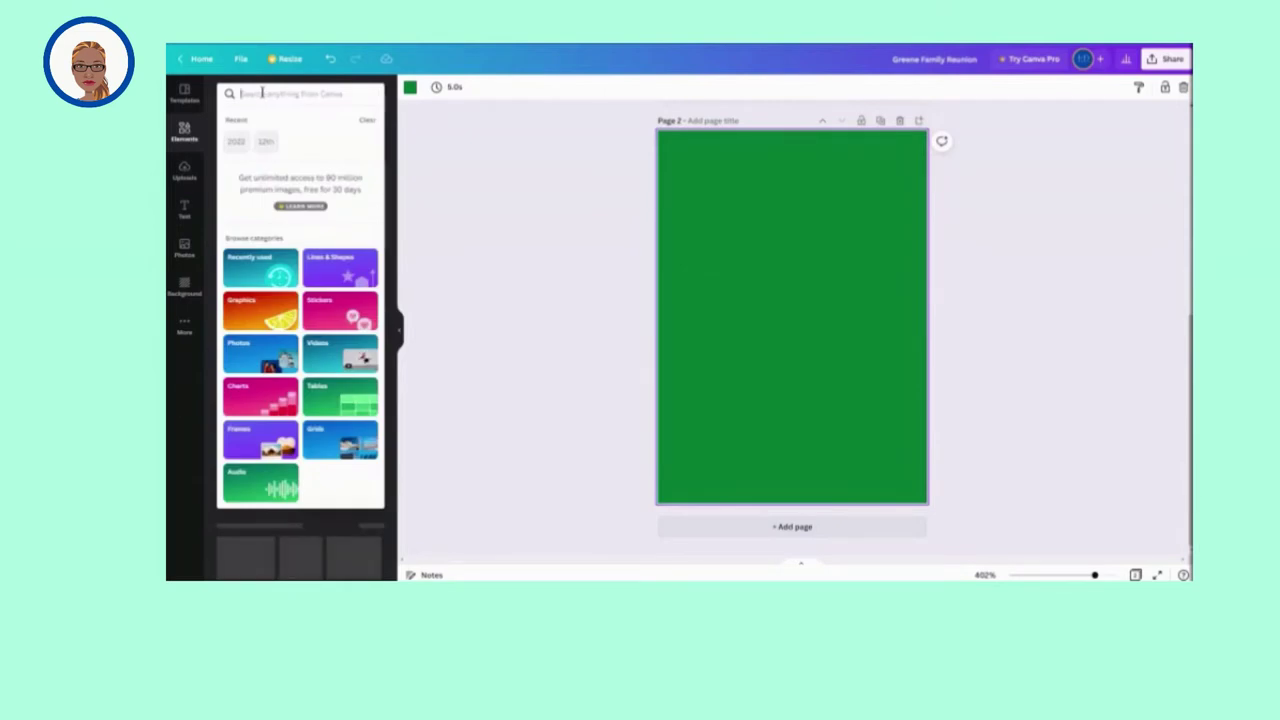
pyautogui.write('family')
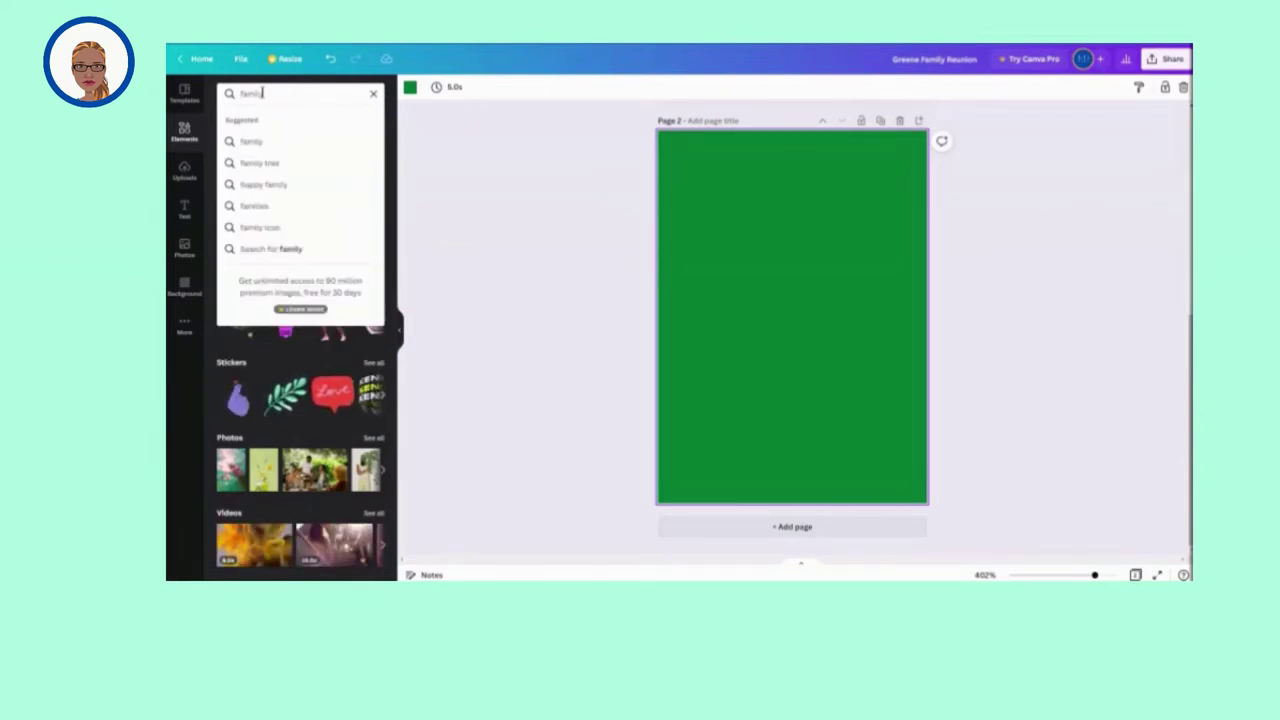
pyautogui.press('Return')
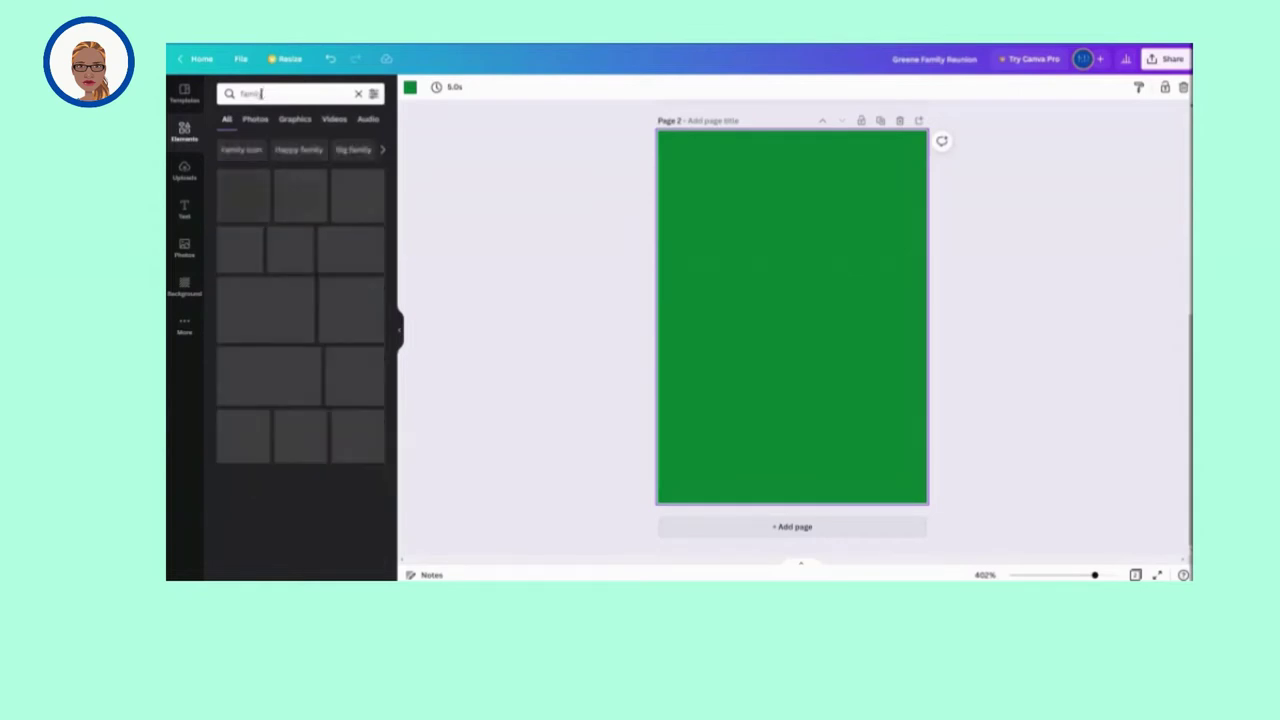
pyautogui.click(295, 119)
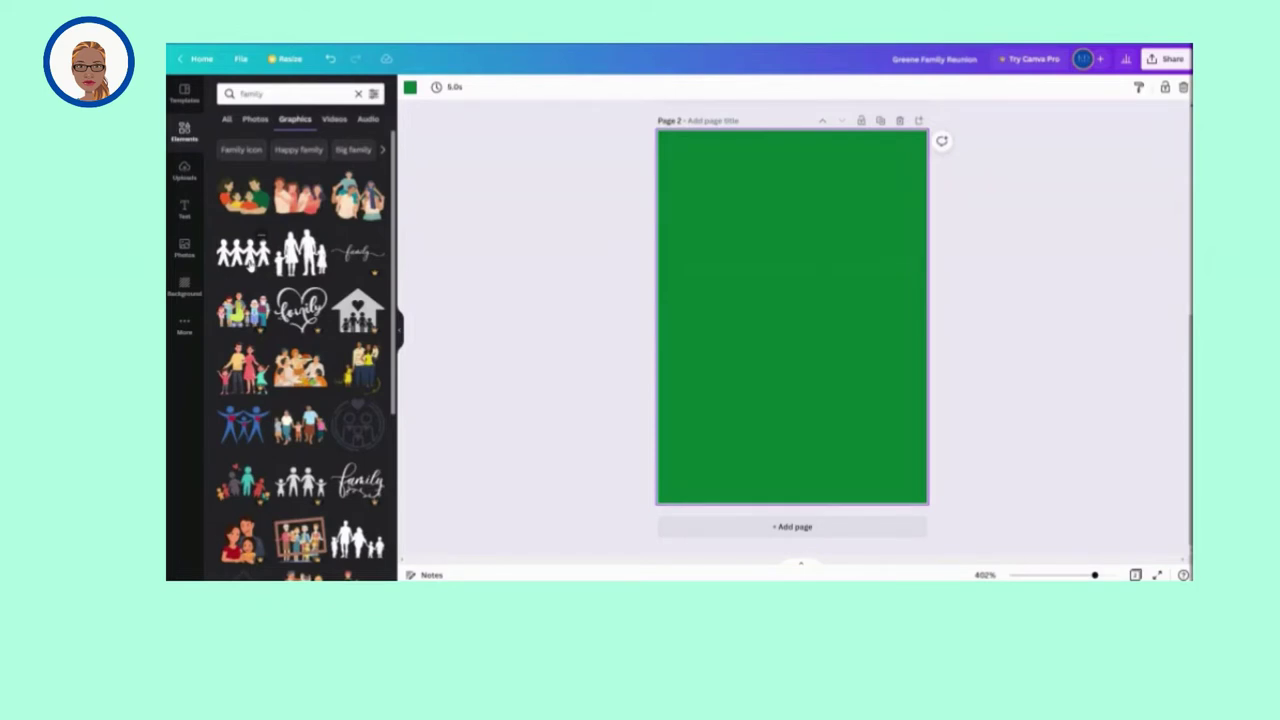
# Add the black silhouette of a walking family of five to page 2 and place it in the page's bottom-left corner
pyautogui.scroll(-5, 260, 240)
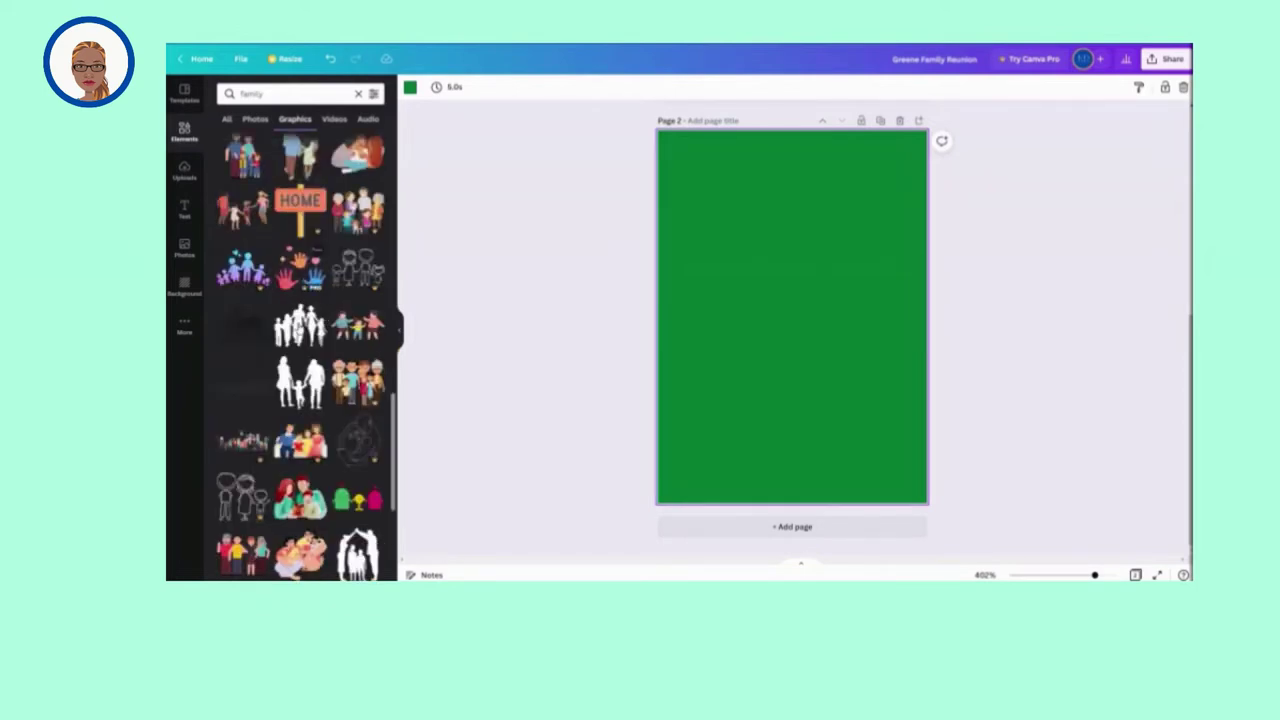
pyautogui.click(299, 329)
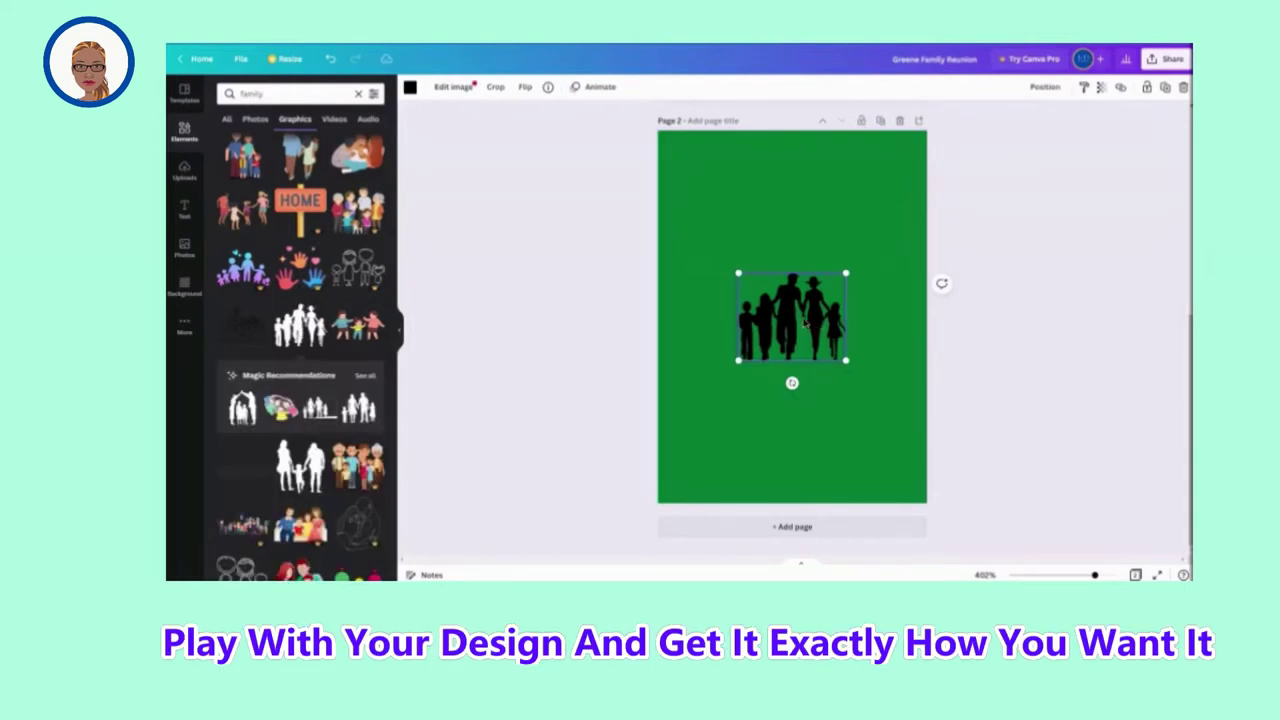
pyautogui.moveTo(801, 327); pyautogui.dragTo(740, 448)
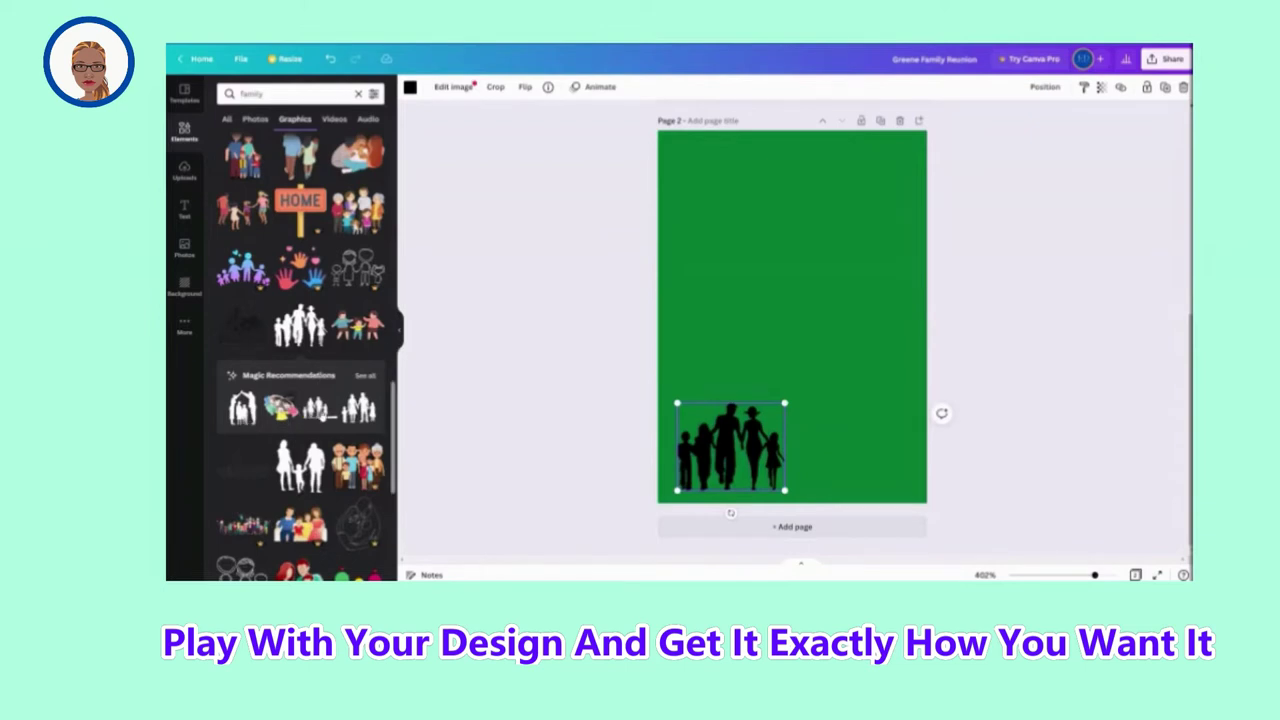
# Add the recommended family silhouette with arched arms beside the first one and shrink it to the same height
pyautogui.click(366, 376)
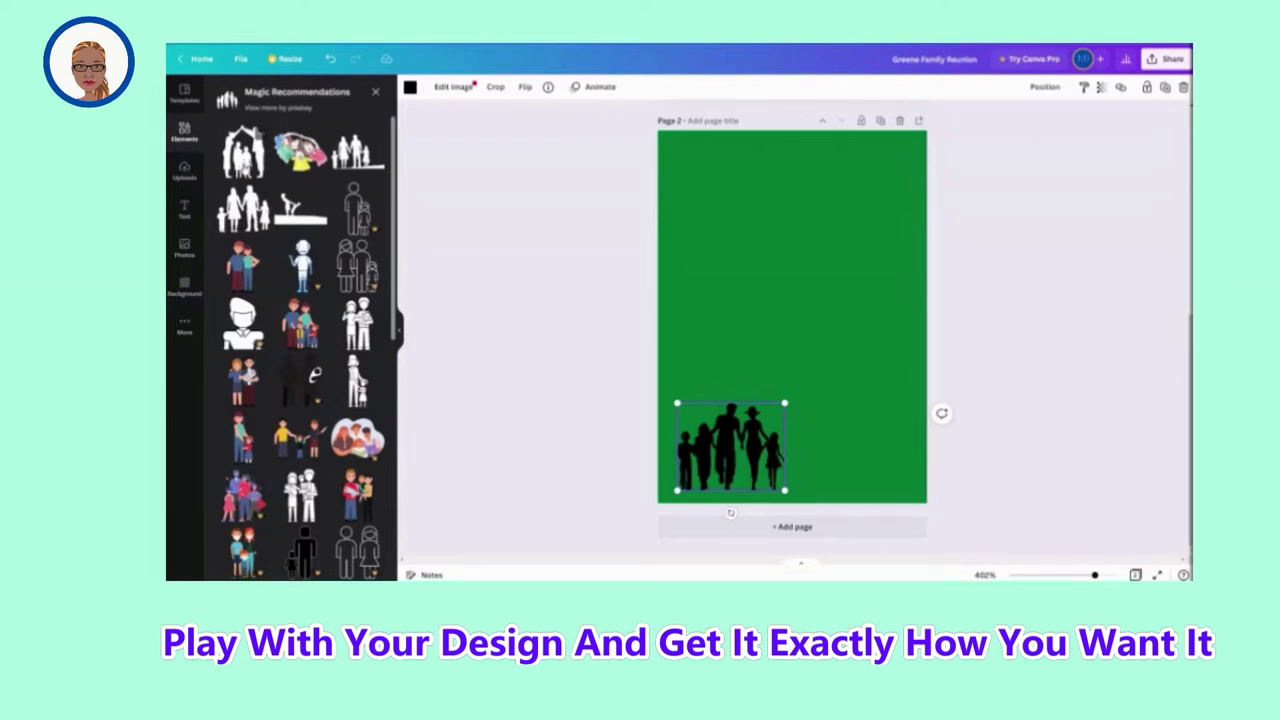
pyautogui.click(258, 162)
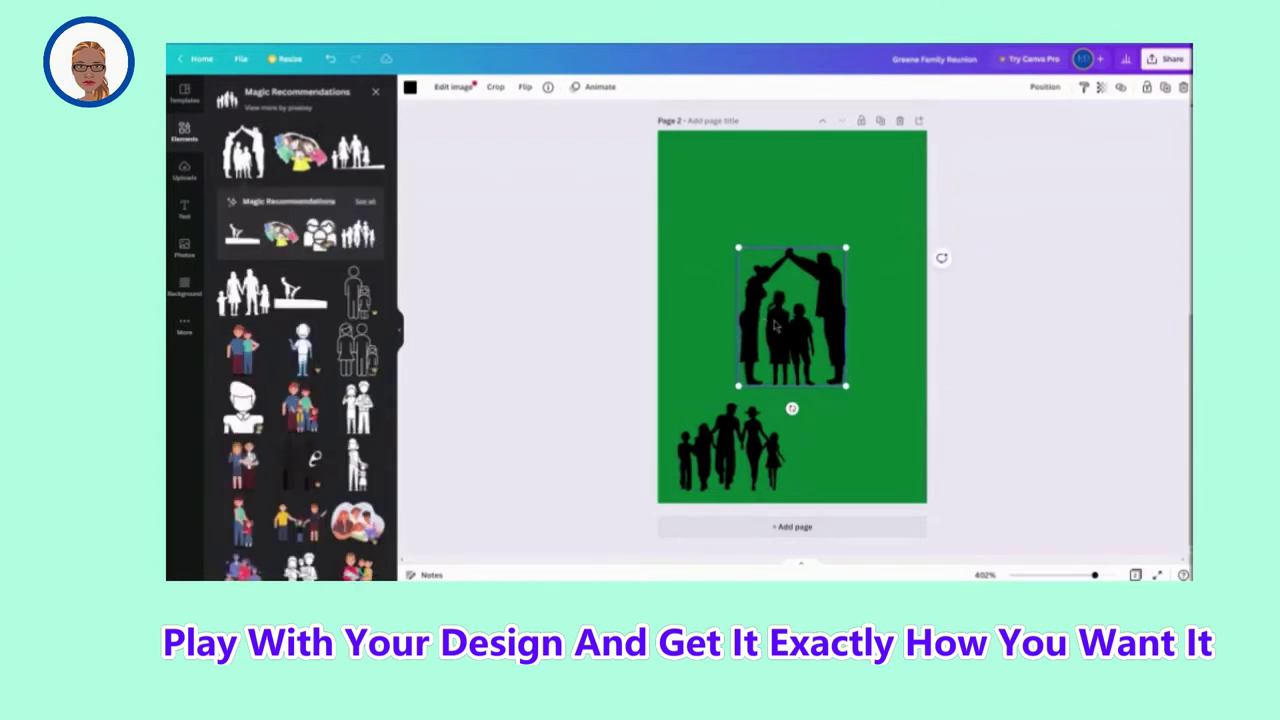
pyautogui.moveTo(790, 334); pyautogui.dragTo(829, 427)
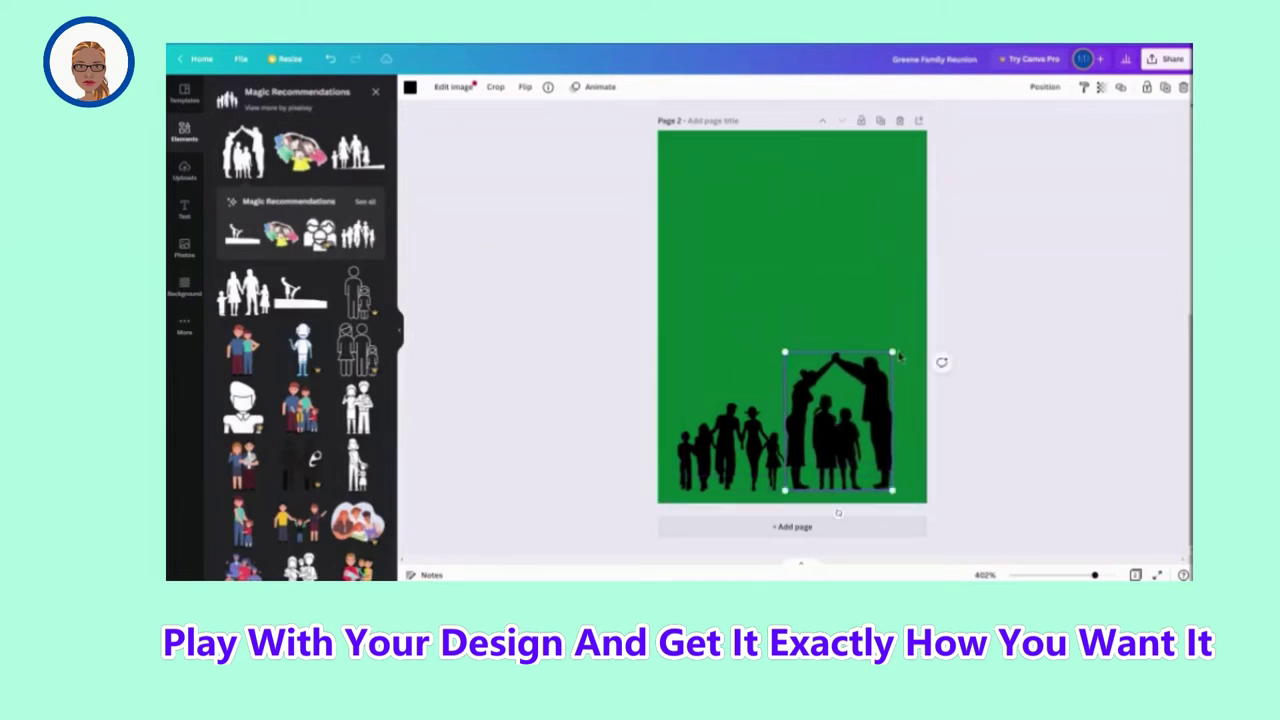
pyautogui.moveTo(891, 354); pyautogui.dragTo(872, 421)
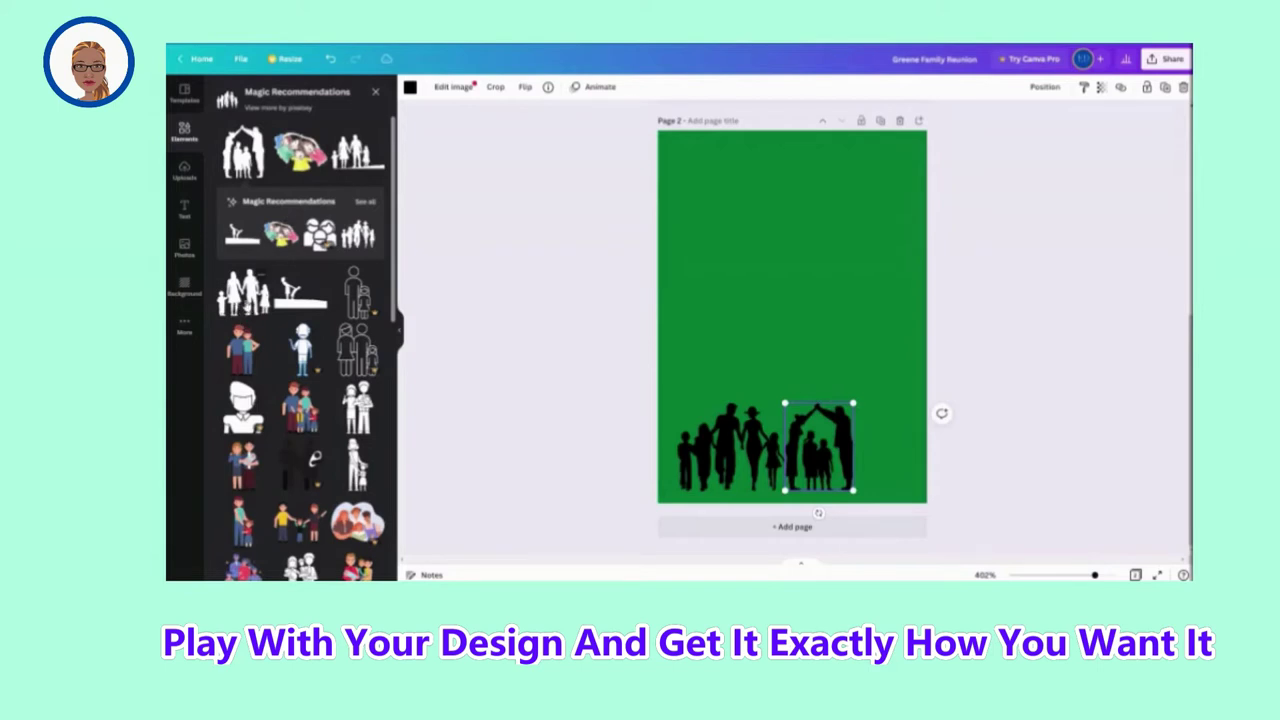
# Add the silhouette of a family of four holding hands and shrink it to fit in the page's bottom-right corner
pyautogui.click(243, 291)
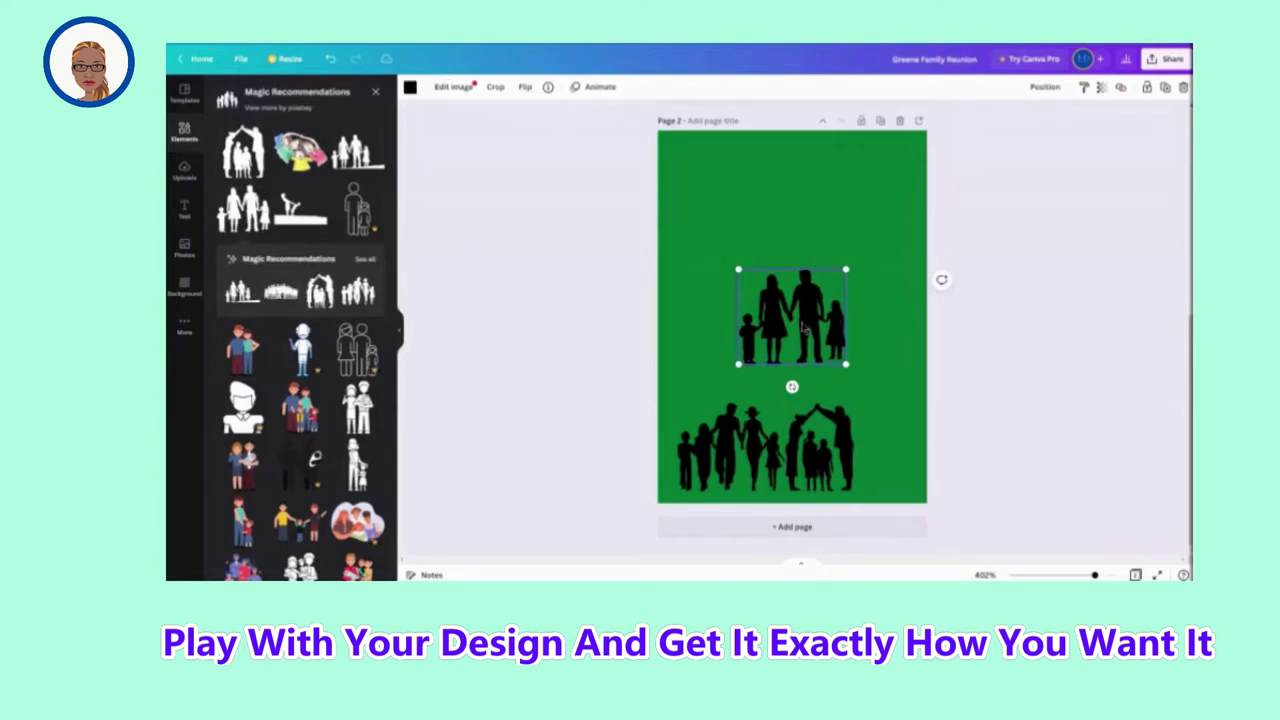
pyautogui.moveTo(800, 320); pyautogui.dragTo(860, 441)
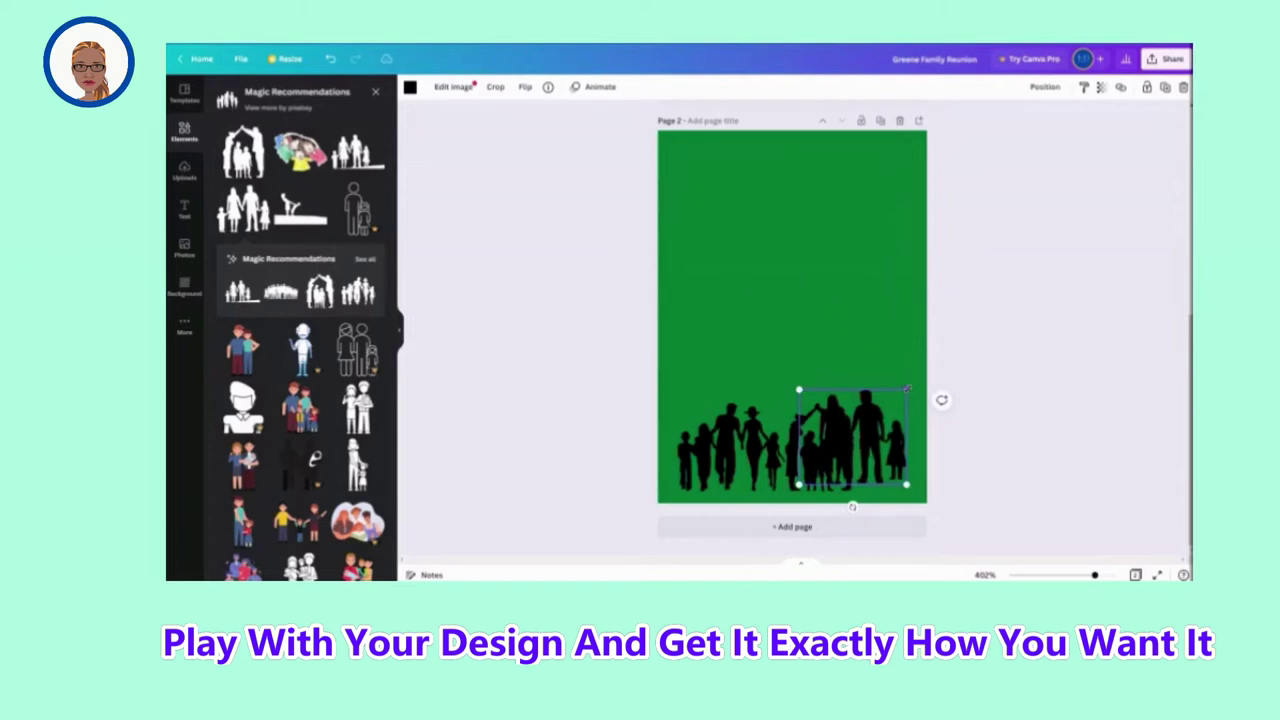
pyautogui.moveTo(905, 390); pyautogui.dragTo(885, 451)
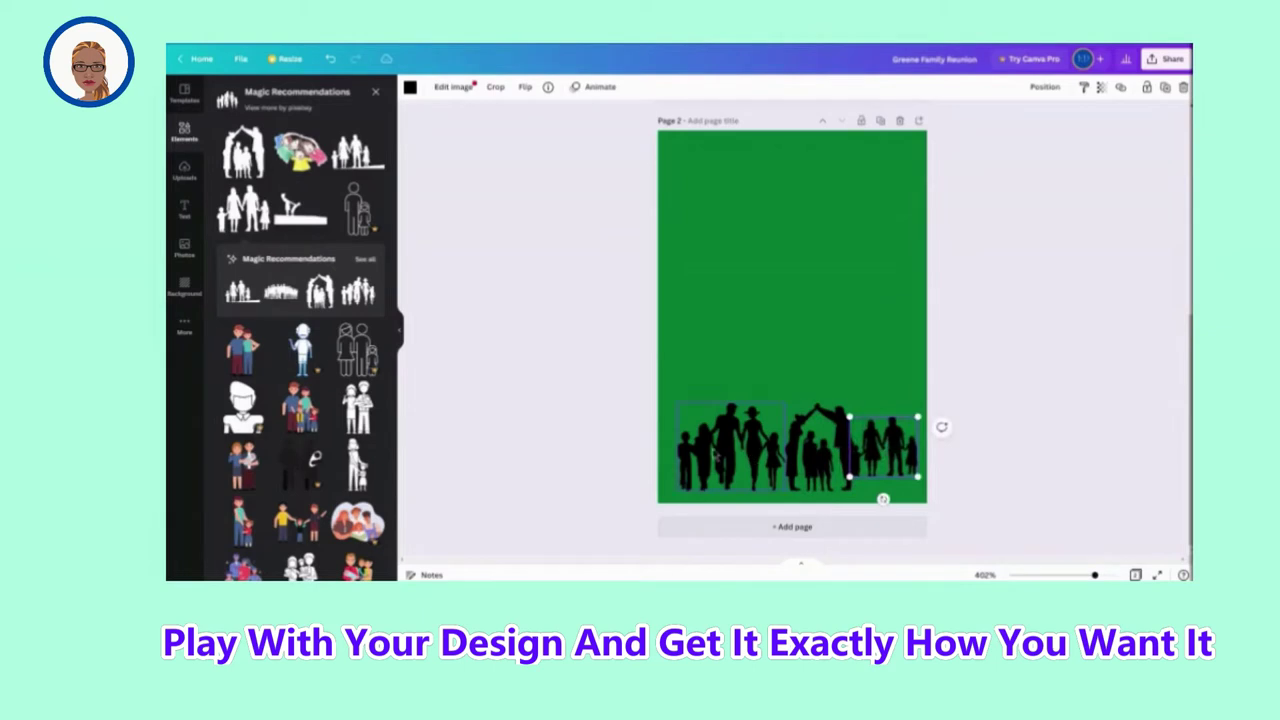
# Shift the first two silhouettes left, enlarge the family of four down to their baseline, and slightly shrink the arched-arms silhouette
pyautogui.moveTo(712, 452); pyautogui.dragTo(702, 451)
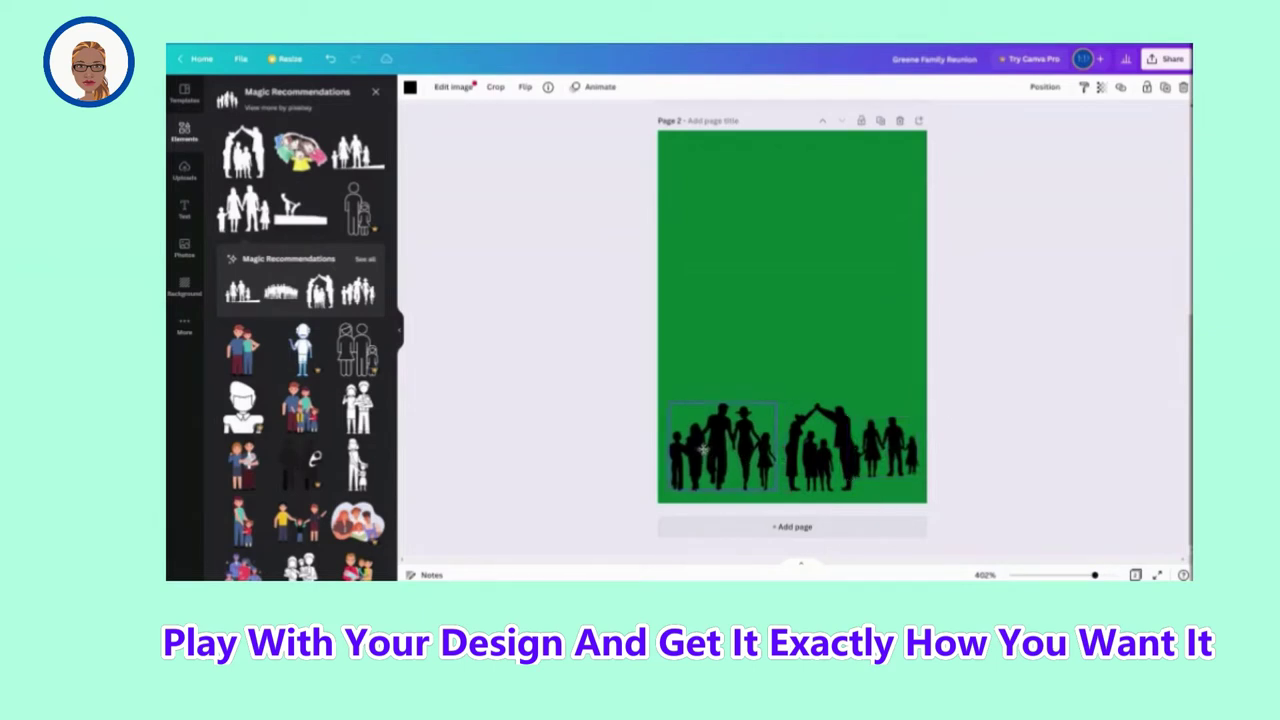
pyautogui.moveTo(817, 462); pyautogui.dragTo(895, 444)
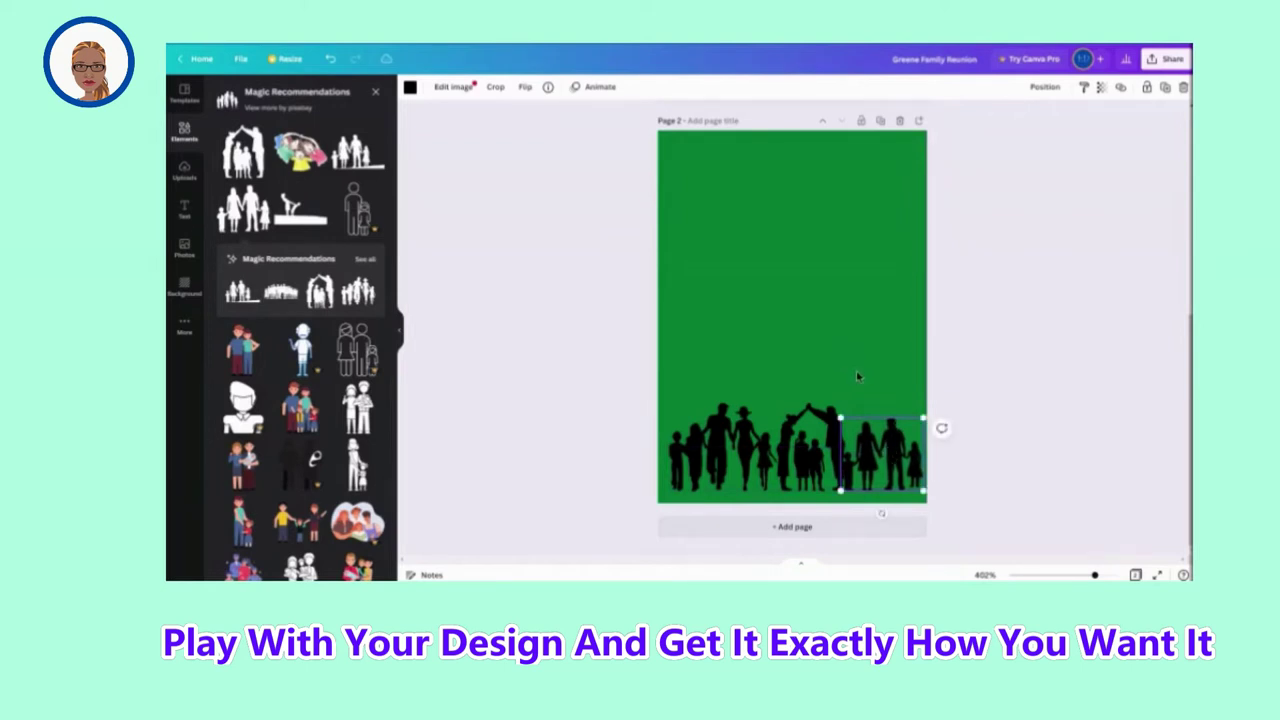
pyautogui.click(841, 411)
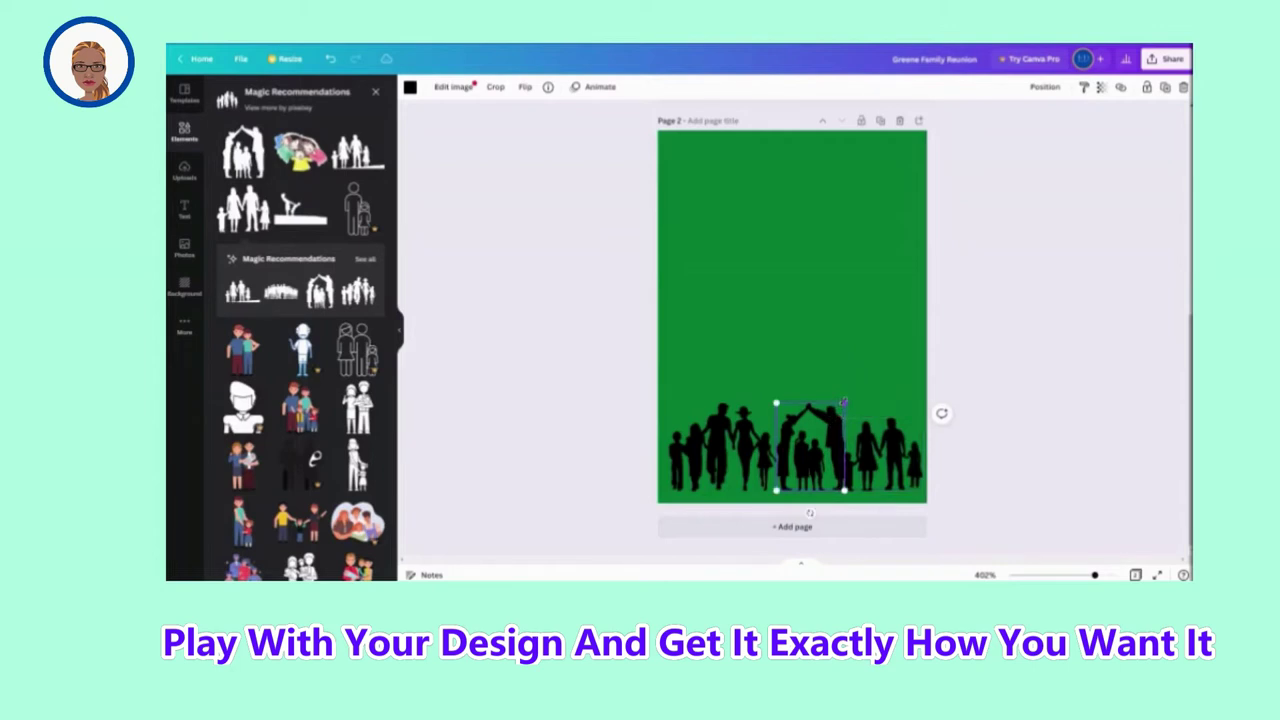
pyautogui.moveTo(844, 404); pyautogui.dragTo(840, 408)
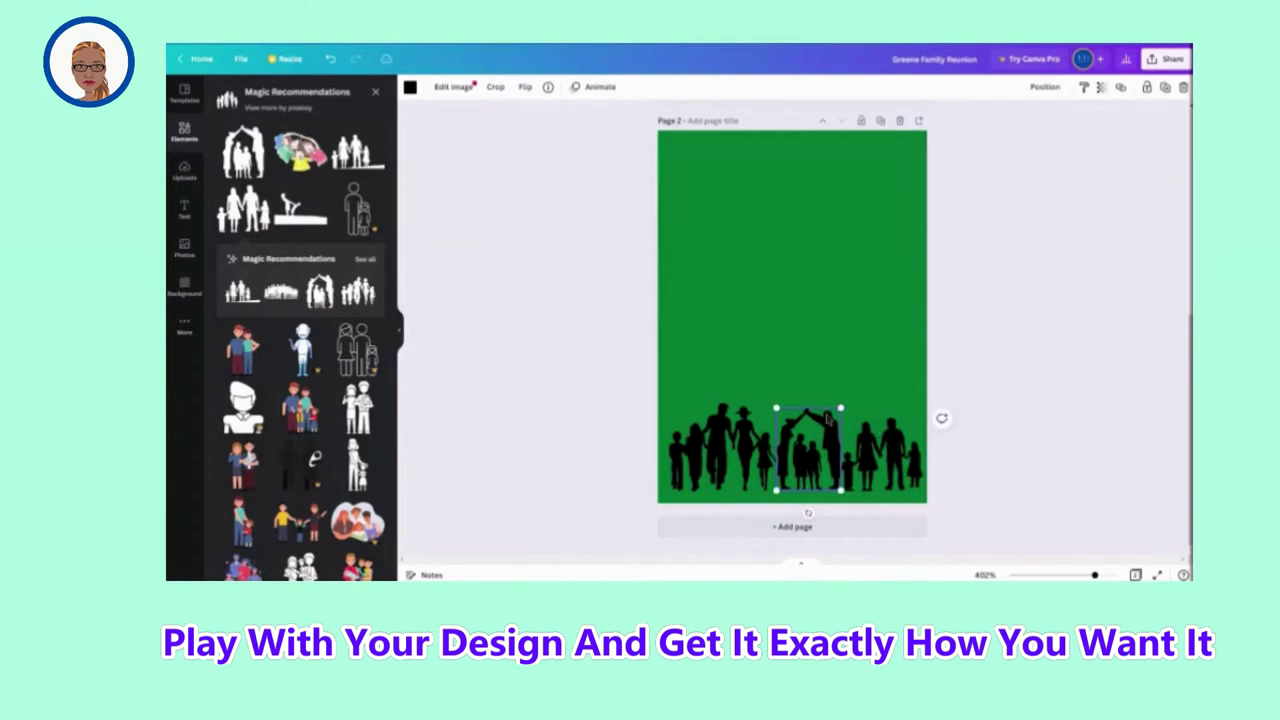
# Slightly shrink the walking family of five and move the other two silhouettes left to close the gaps in the row
pyautogui.click(766, 414)
pyautogui.moveTo(772, 411); pyautogui.dragTo(804, 432)
pyautogui.click(809, 436)
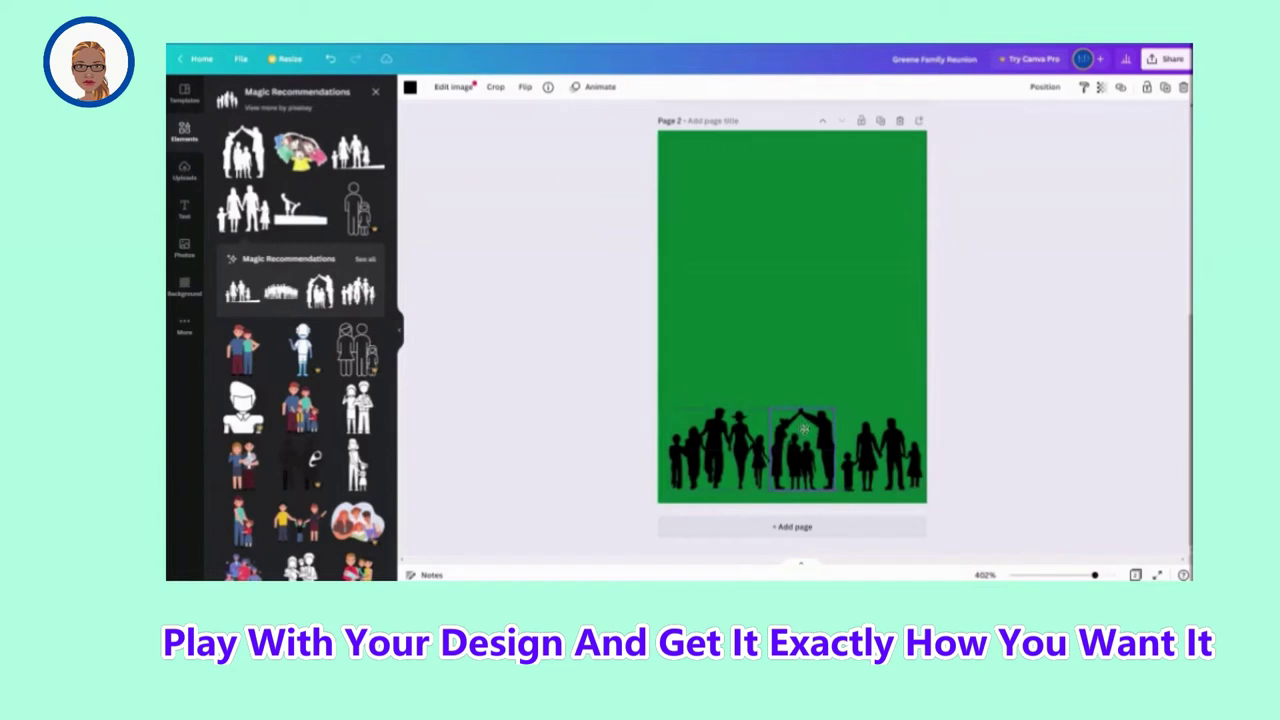
pyautogui.click(941, 418)
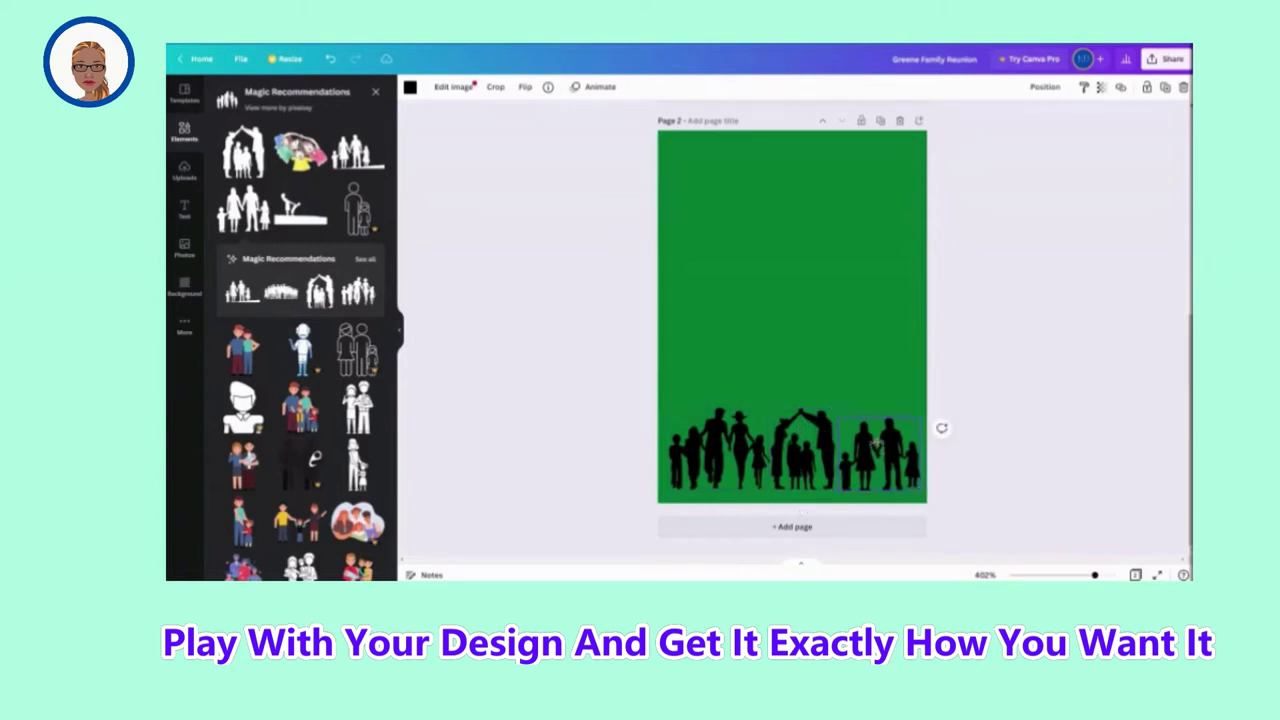
pyautogui.click(876, 444)
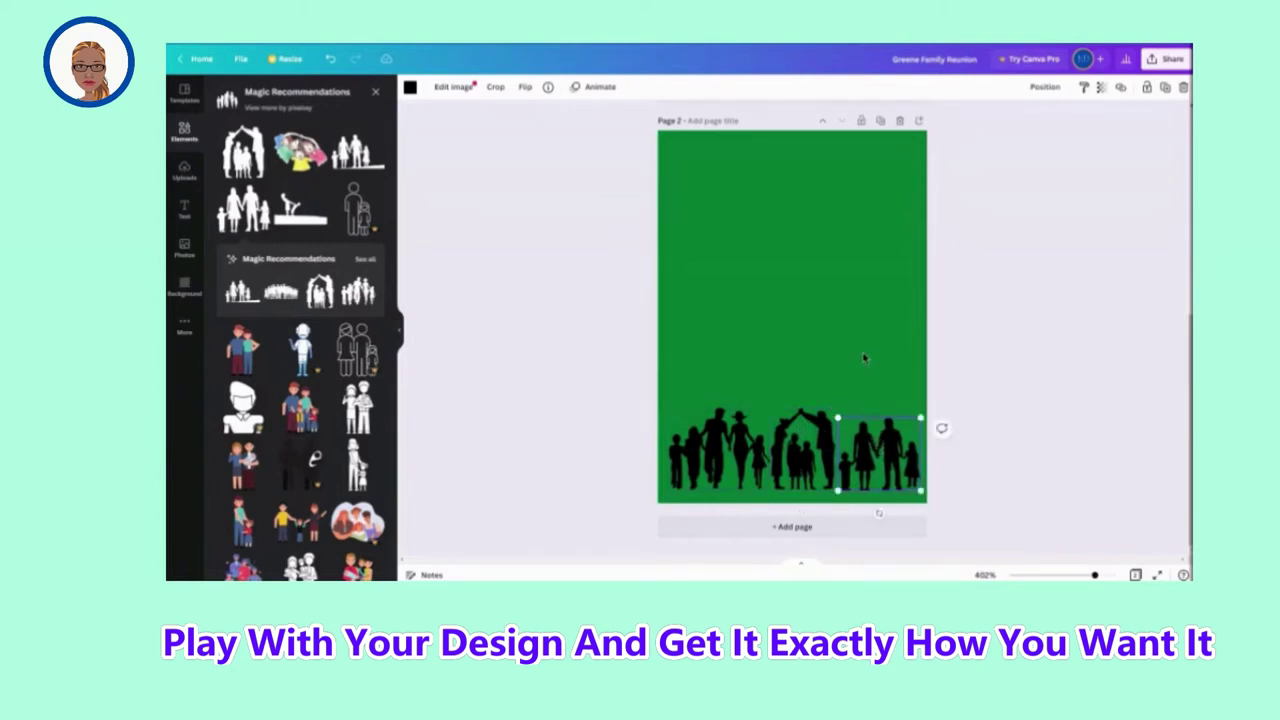
# Change page 2's background from dark green to the light green default colour
pyautogui.click(864, 355)
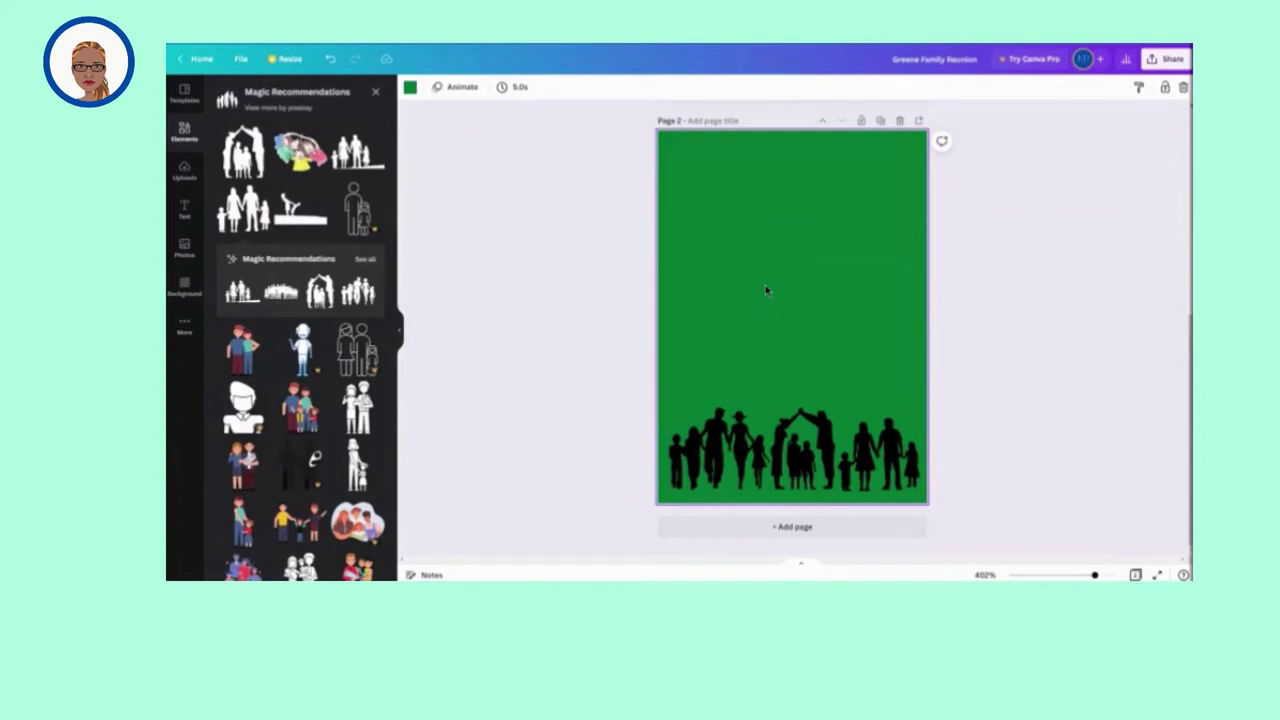
pyautogui.click(410, 88)
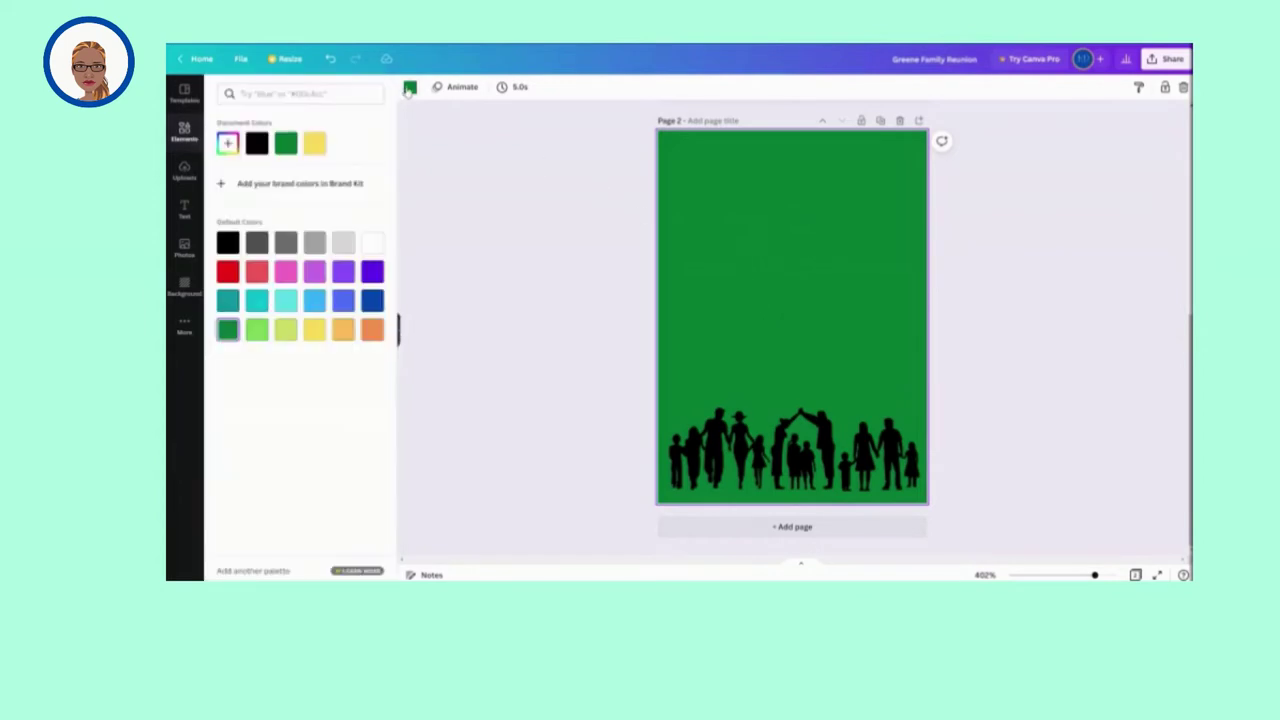
pyautogui.click(258, 339)
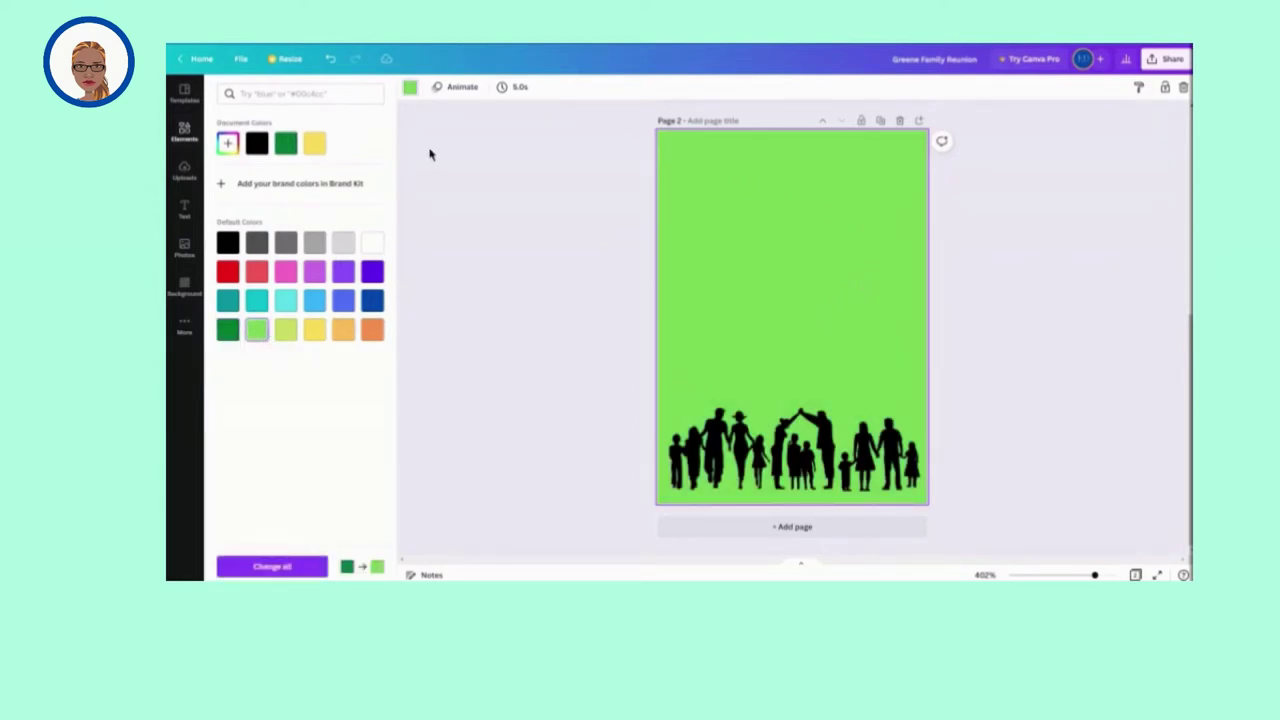
# Add the green WORKOUT text style to page 2 and move it into the upper part of the page
pyautogui.click(184, 132)
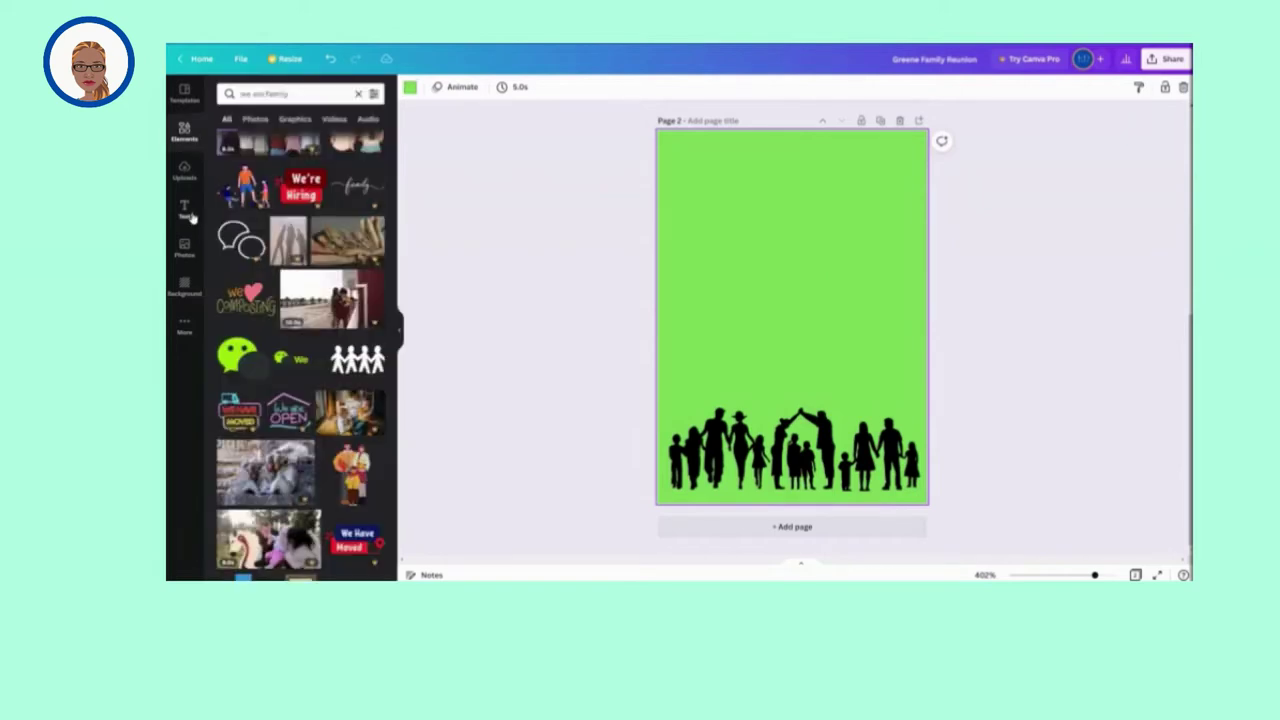
pyautogui.click(187, 213)
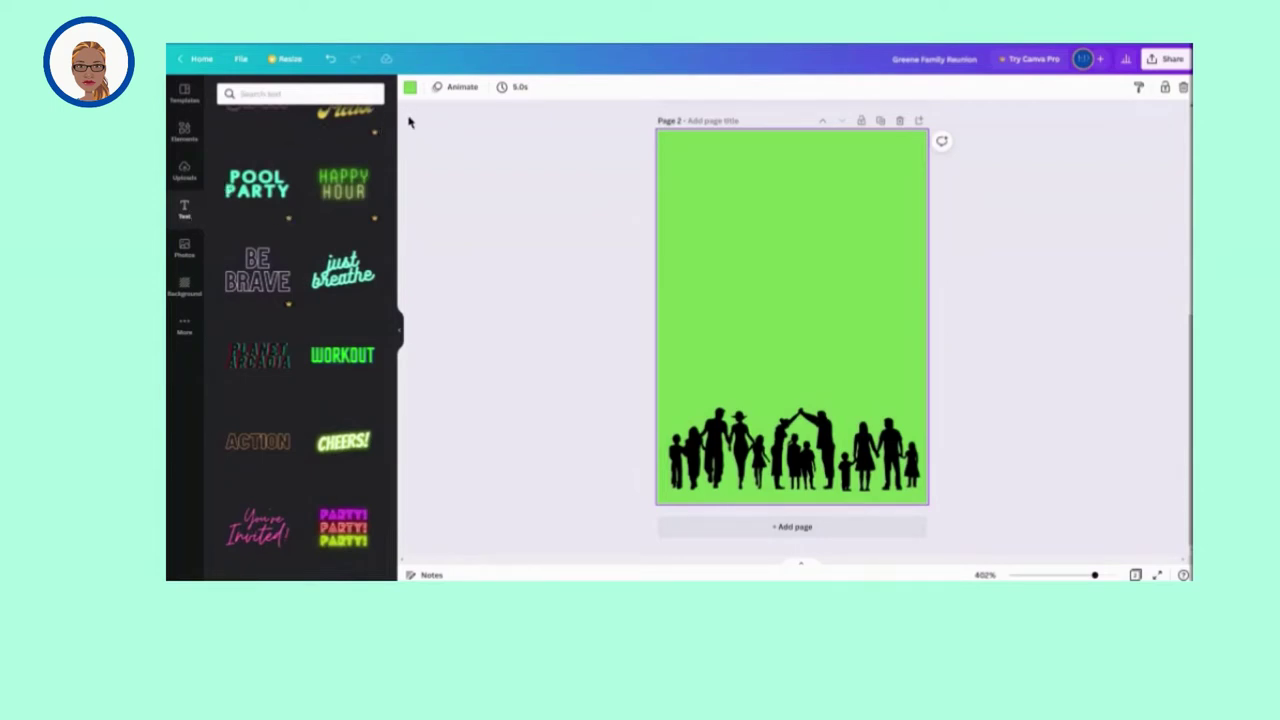
pyautogui.scroll(3, 325, 228)
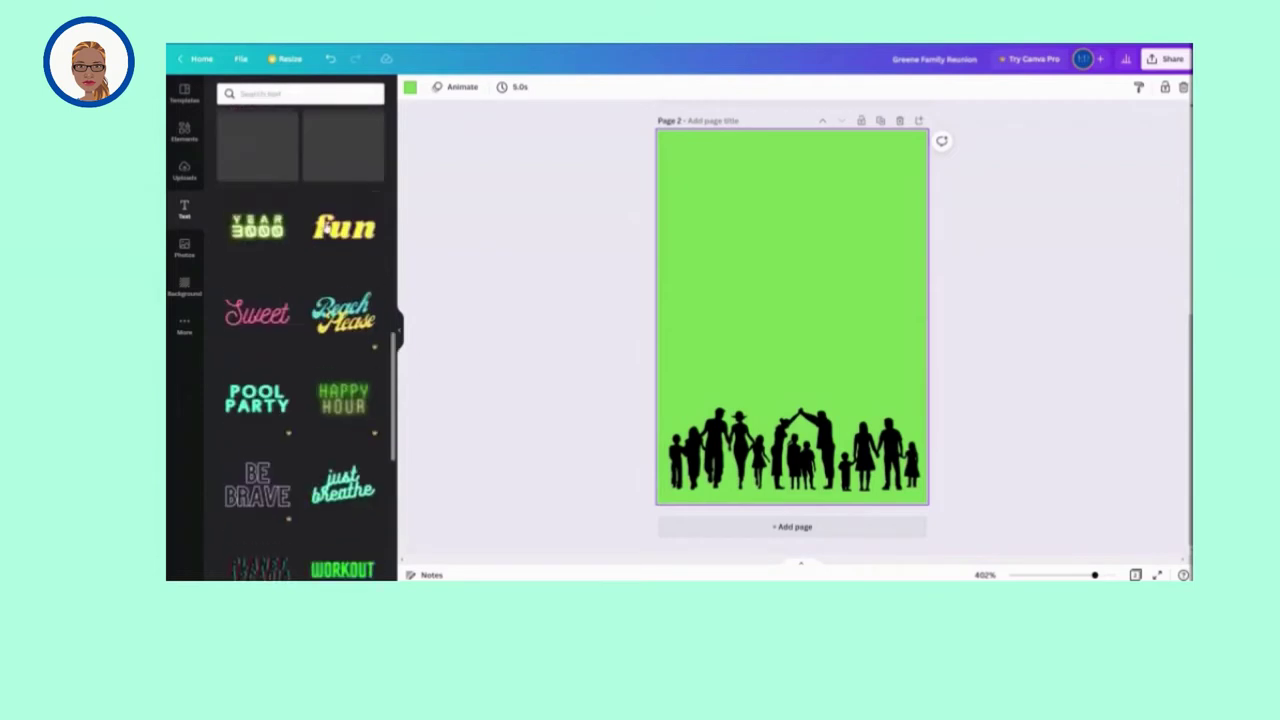
pyautogui.scroll(-2, 335, 400)
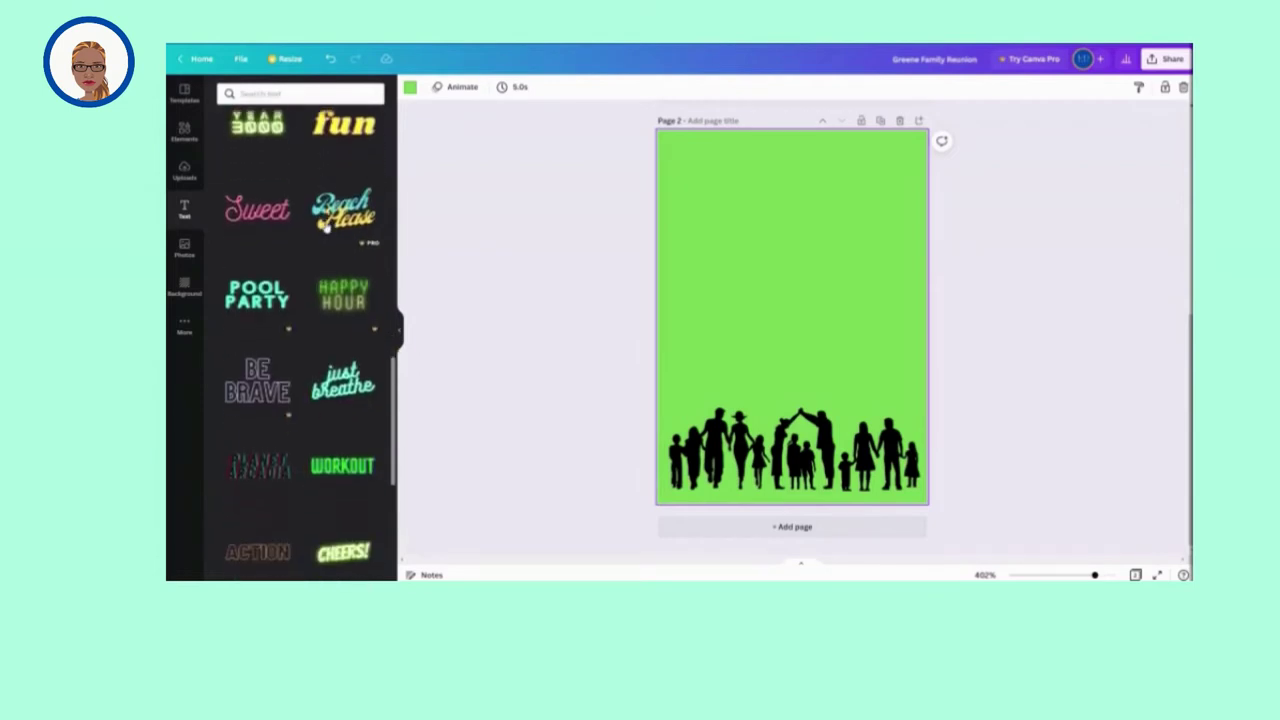
pyautogui.click(333, 464)
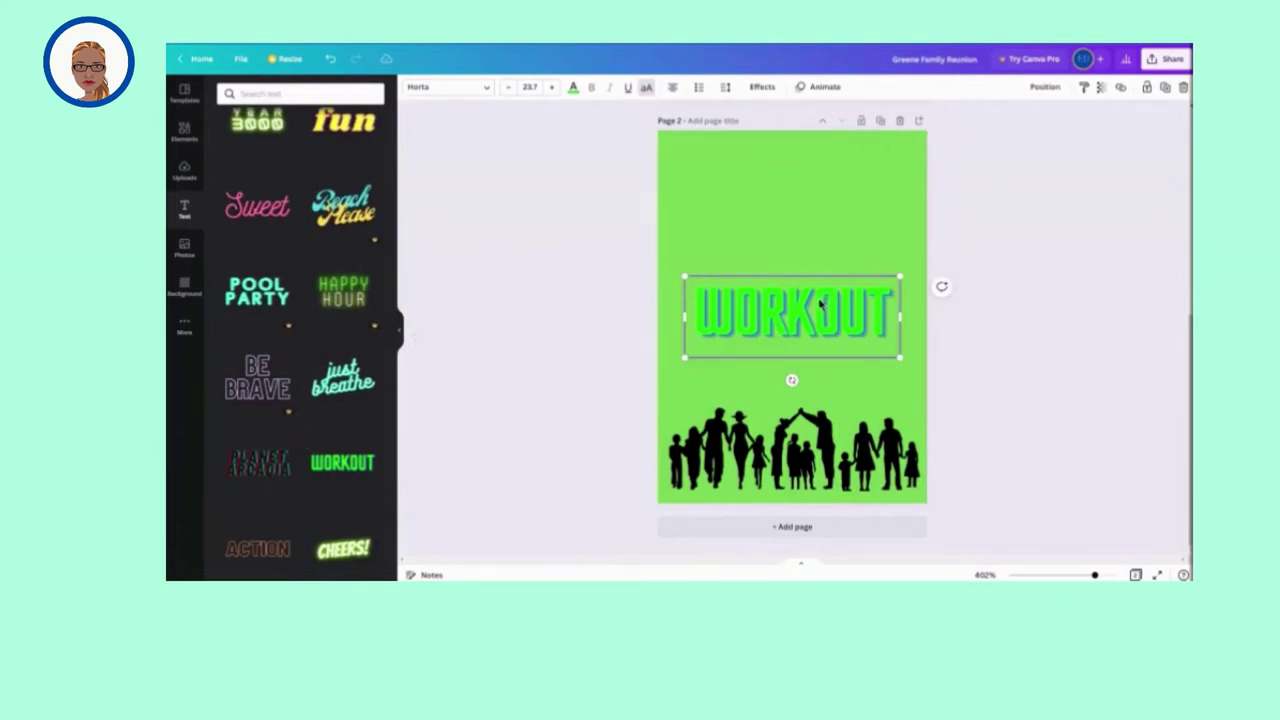
pyautogui.moveTo(819, 309); pyautogui.dragTo(816, 216)
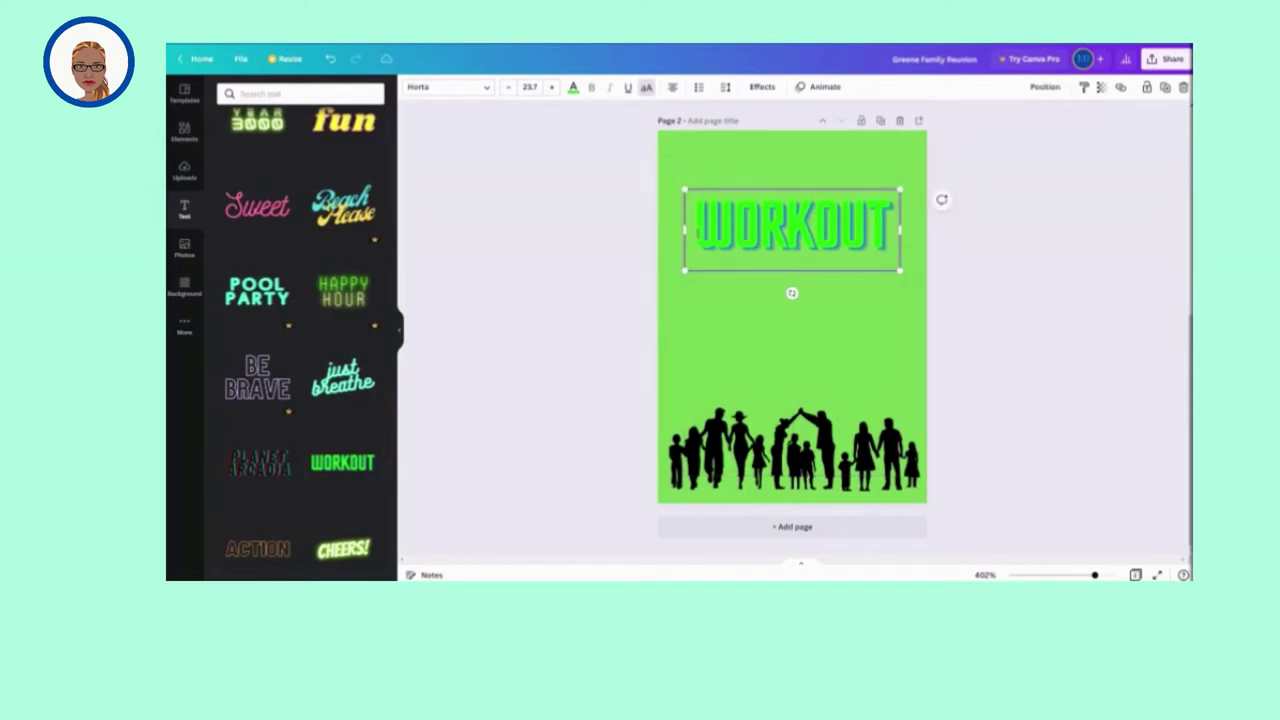
# Replace the WORKOUT text with "WE ARE FAMILY" on two lines and move it slightly down, centred above the silhouettes
pyautogui.moveTo(694, 230); pyautogui.dragTo(886, 240)
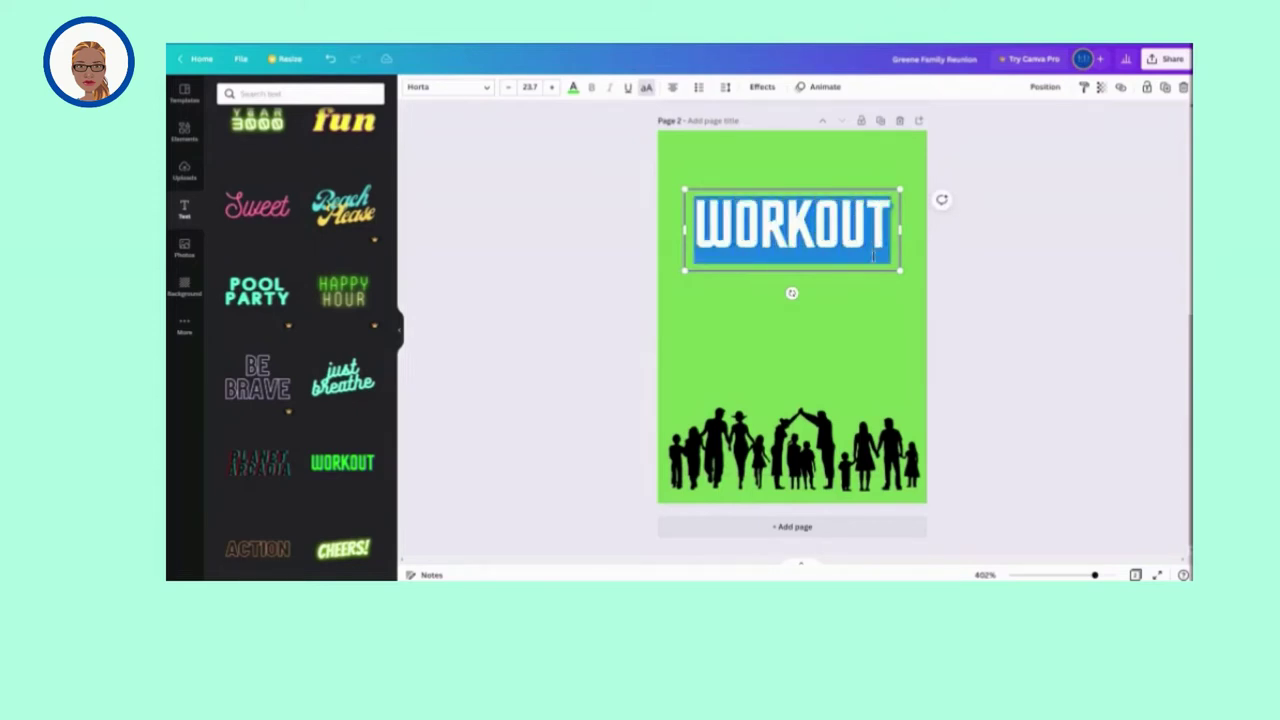
pyautogui.write('WE')
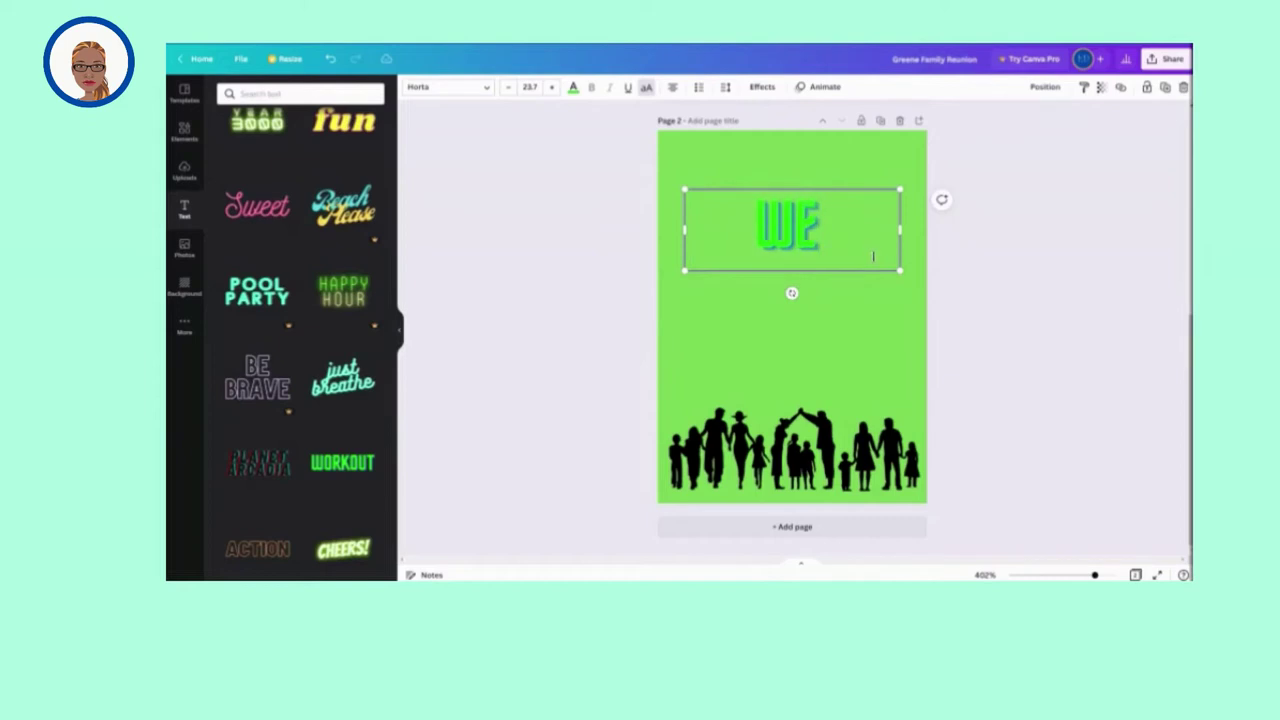
pyautogui.write(' ARE')
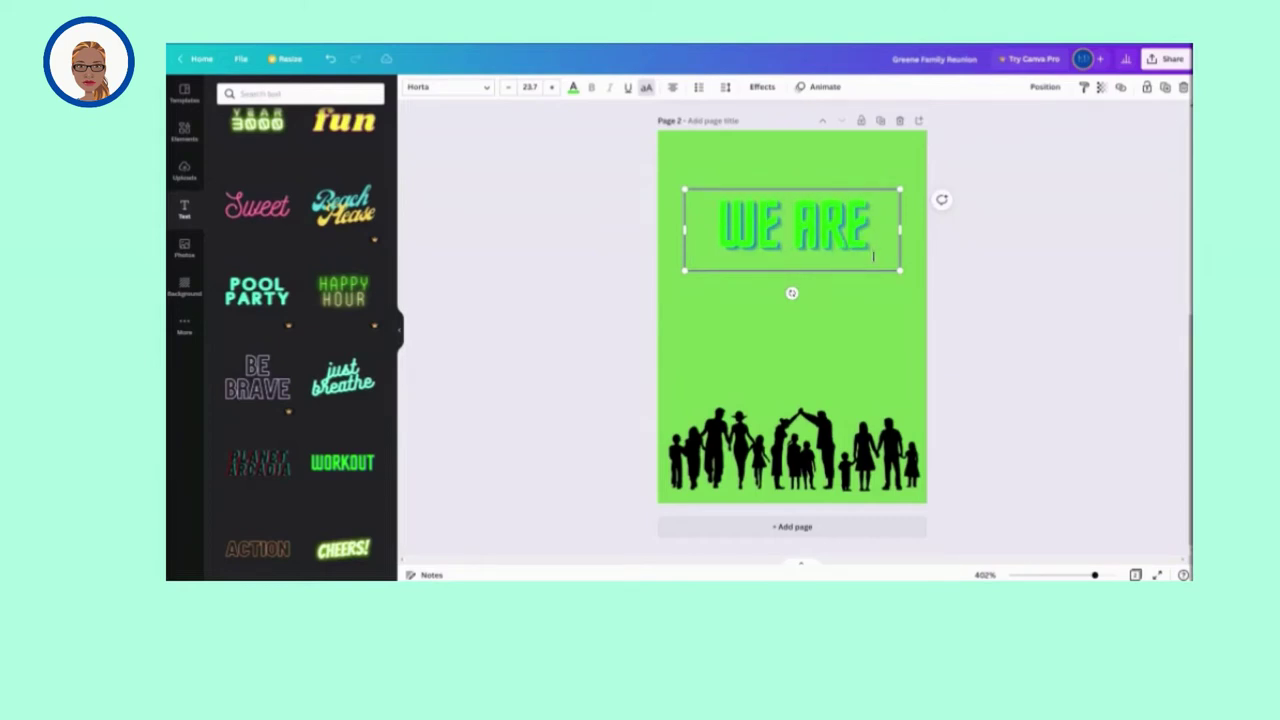
pyautogui.press('Return')
pyautogui.write('FAMIL')
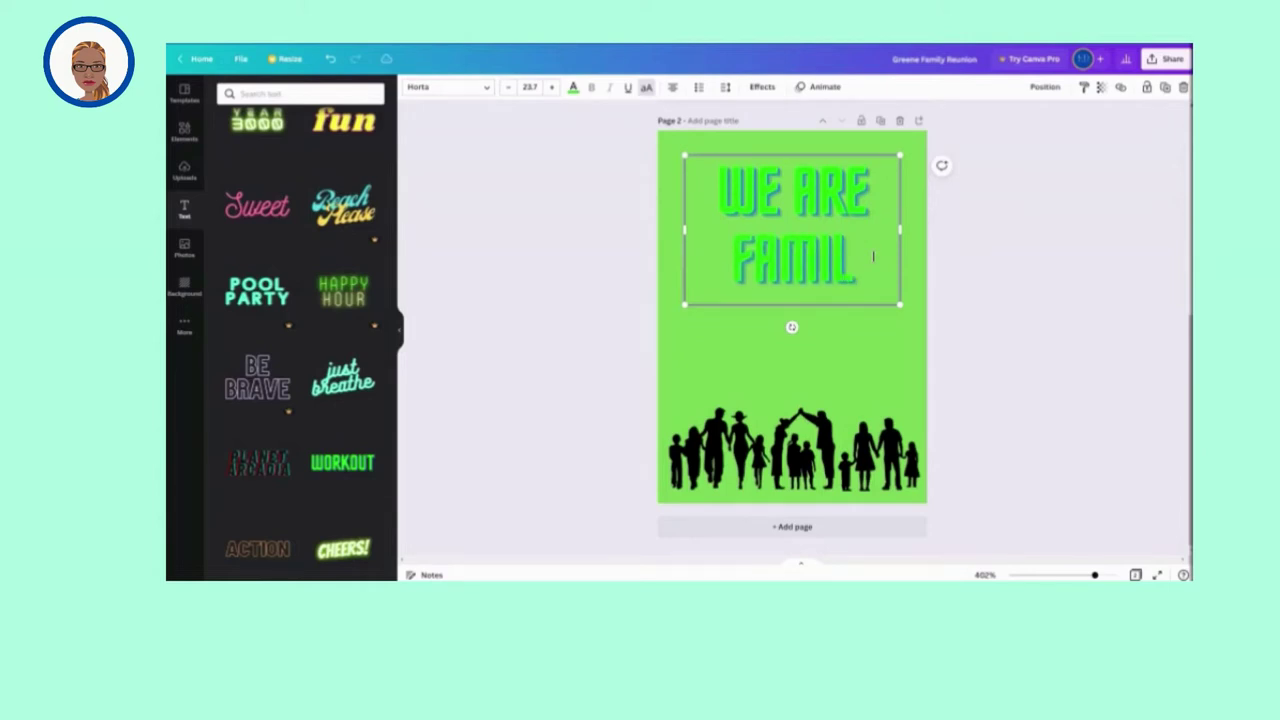
pyautogui.write('Y')
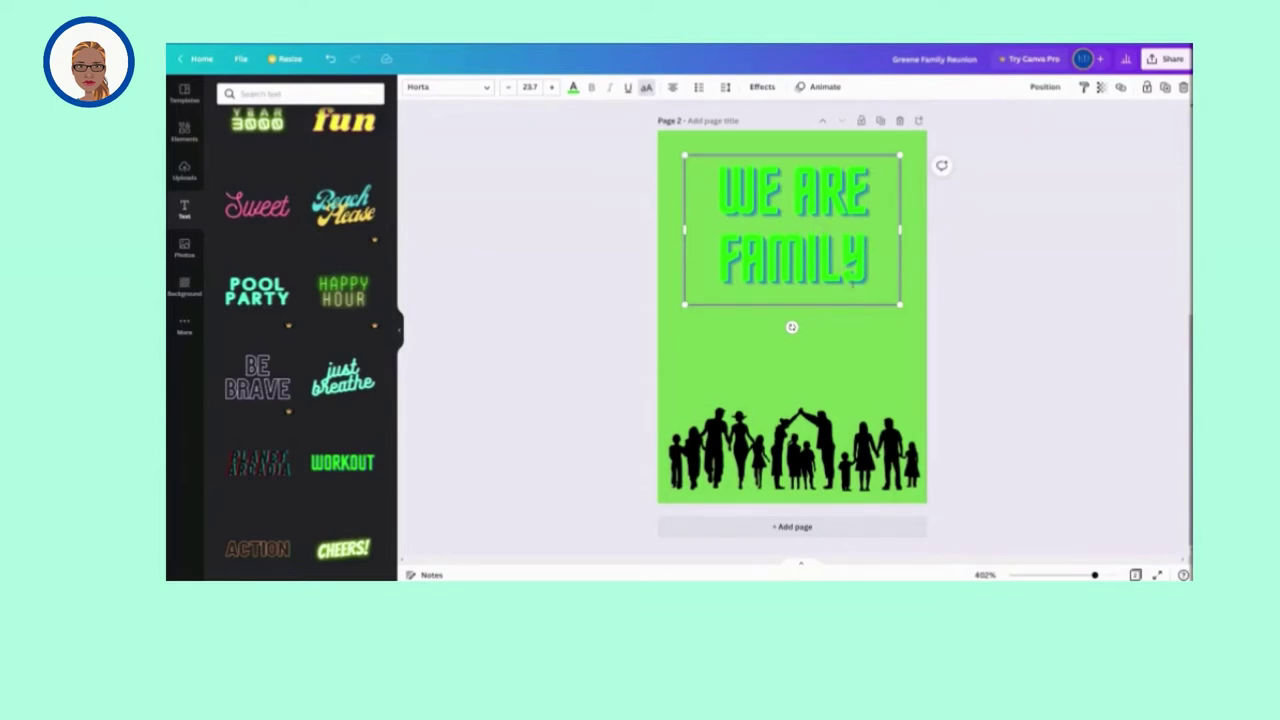
pyautogui.press('Escape')
pyautogui.moveTo(828, 222); pyautogui.dragTo(829, 251)
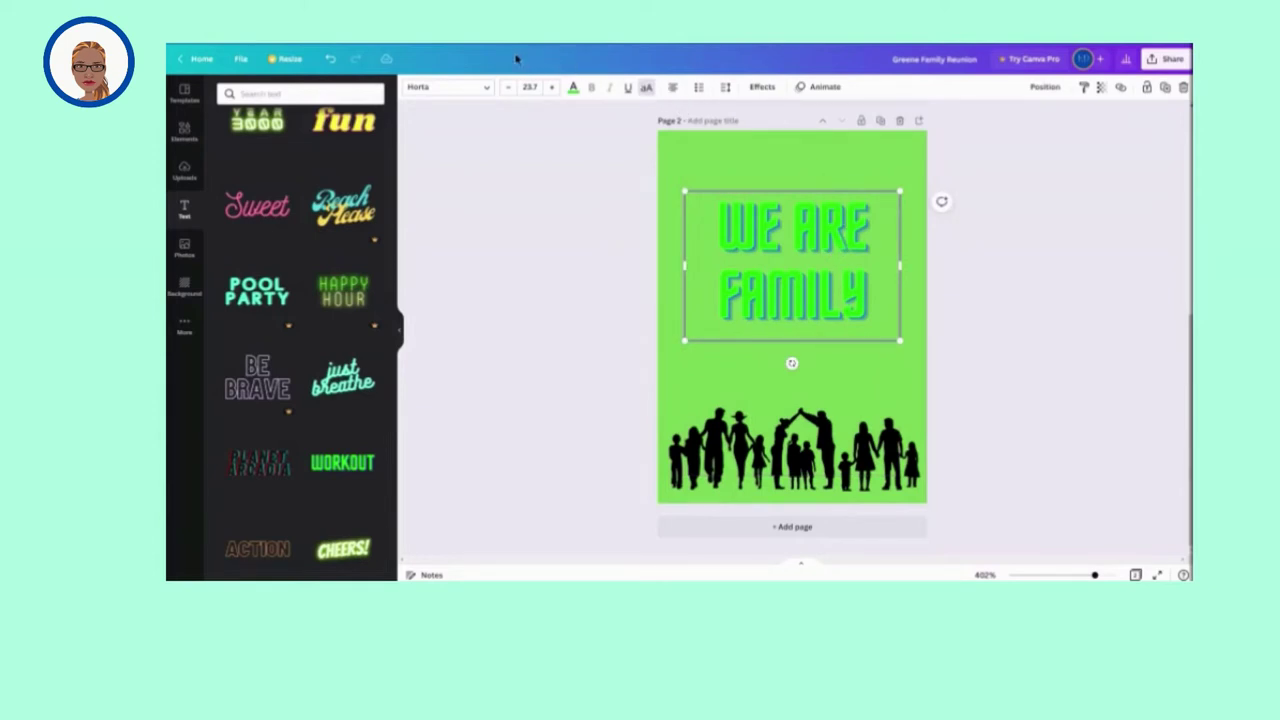
# Colour the WE ARE FAMILY text black with a yellow Echo effect, and nudge it slightly down
pyautogui.click(574, 89)
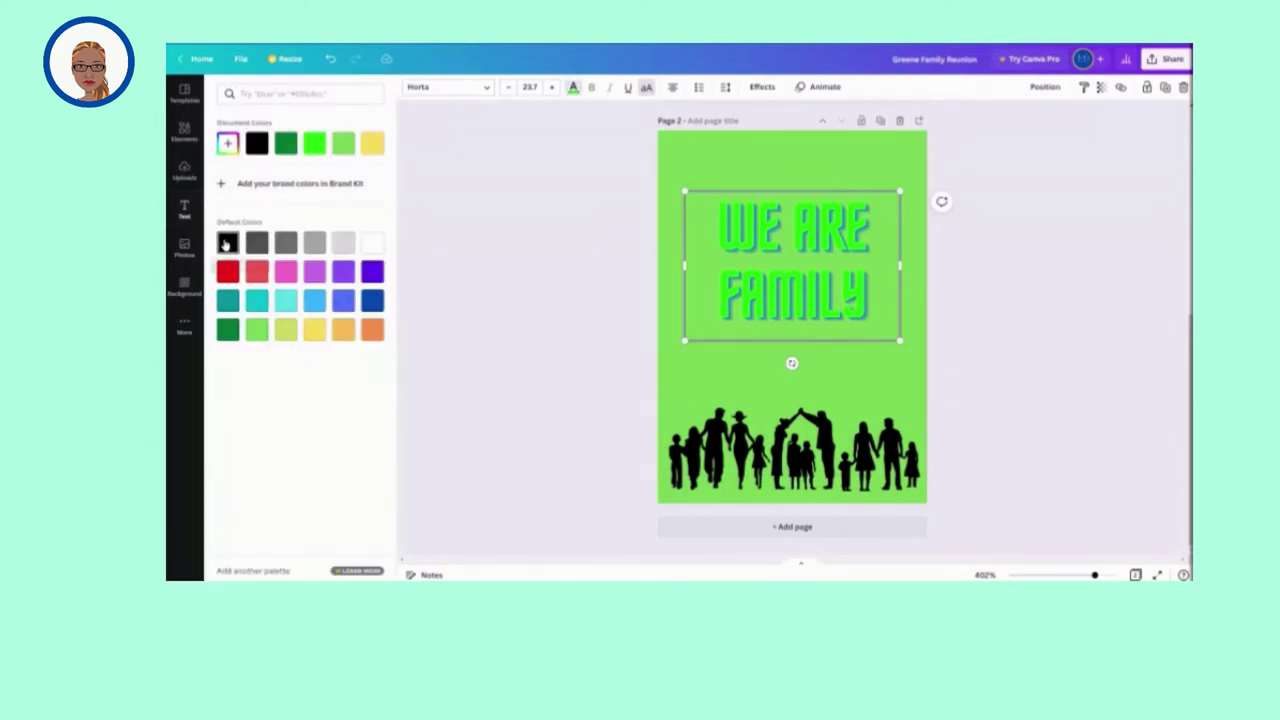
pyautogui.click(227, 243)
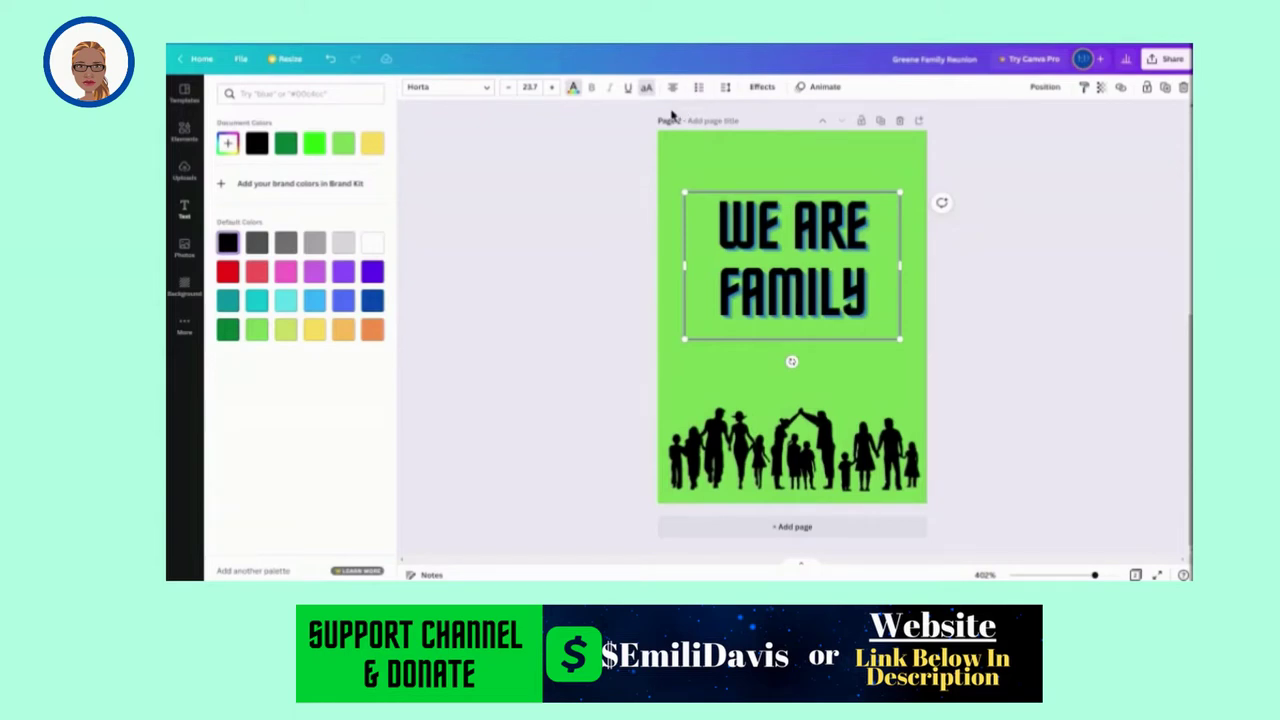
pyautogui.click(770, 88)
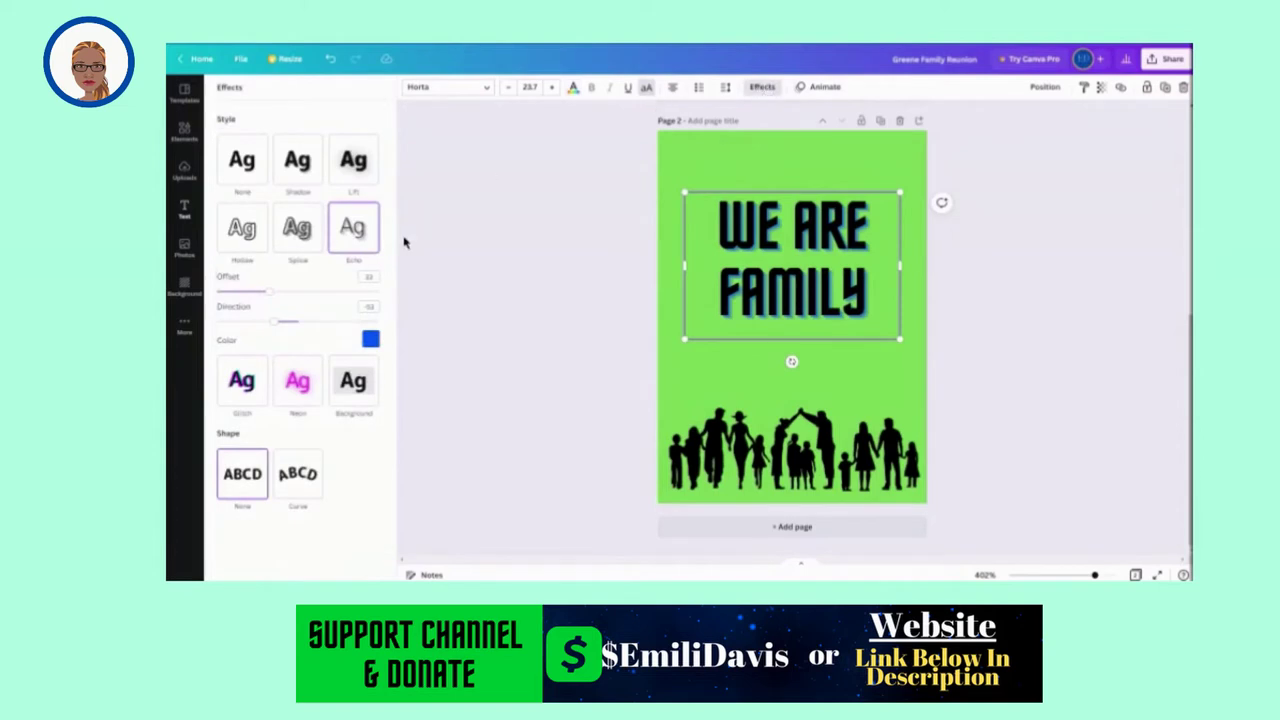
pyautogui.click(370, 340)
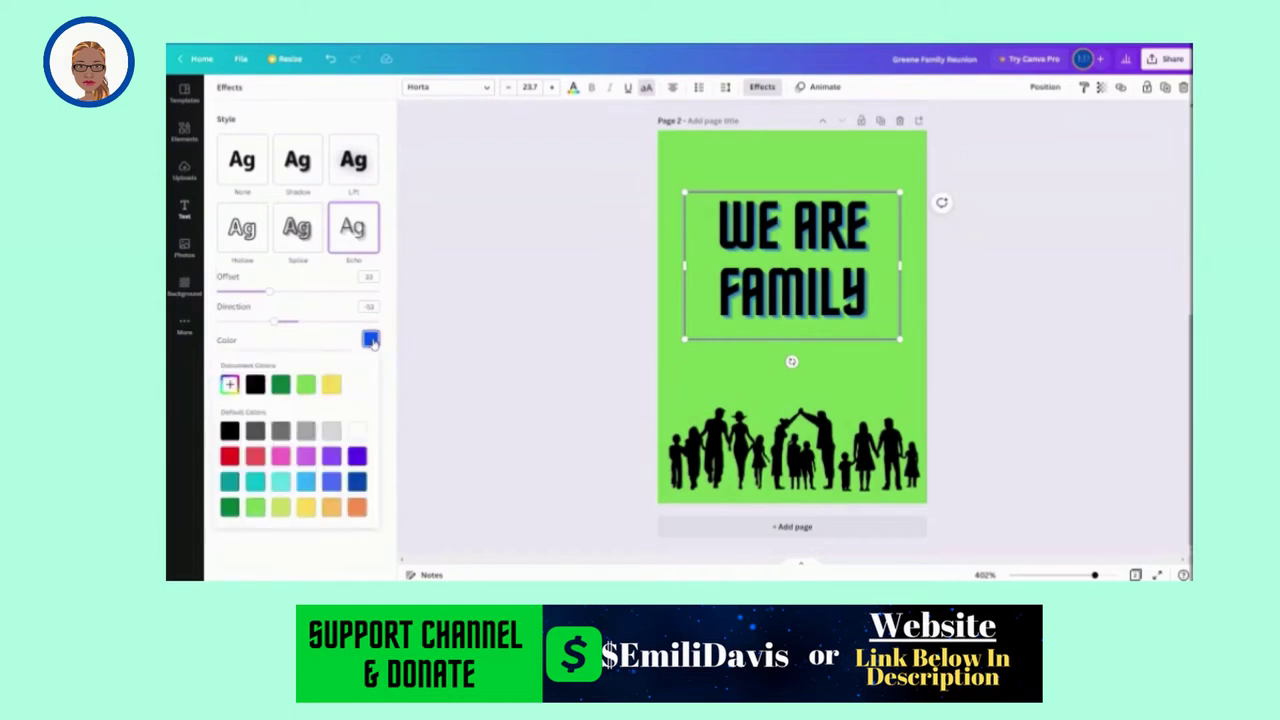
pyautogui.click(305, 508)
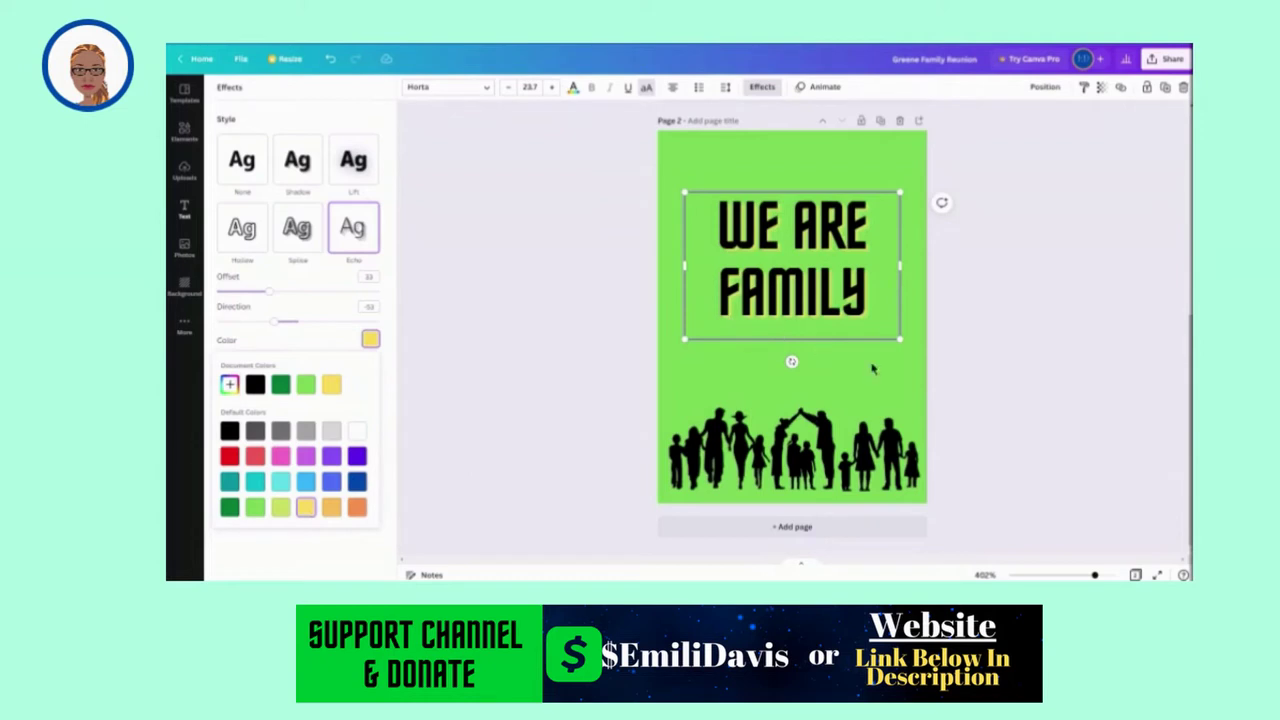
pyautogui.click(848, 290)
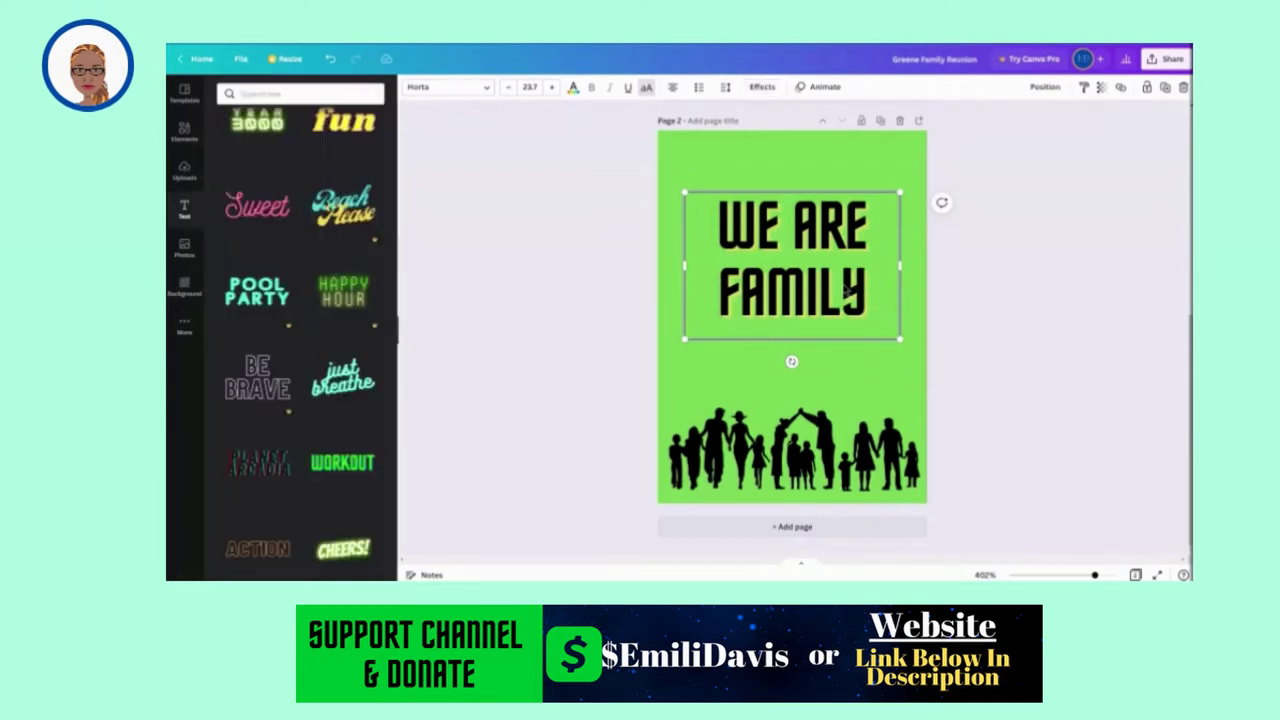
pyautogui.moveTo(848, 290); pyautogui.dragTo(843, 292)
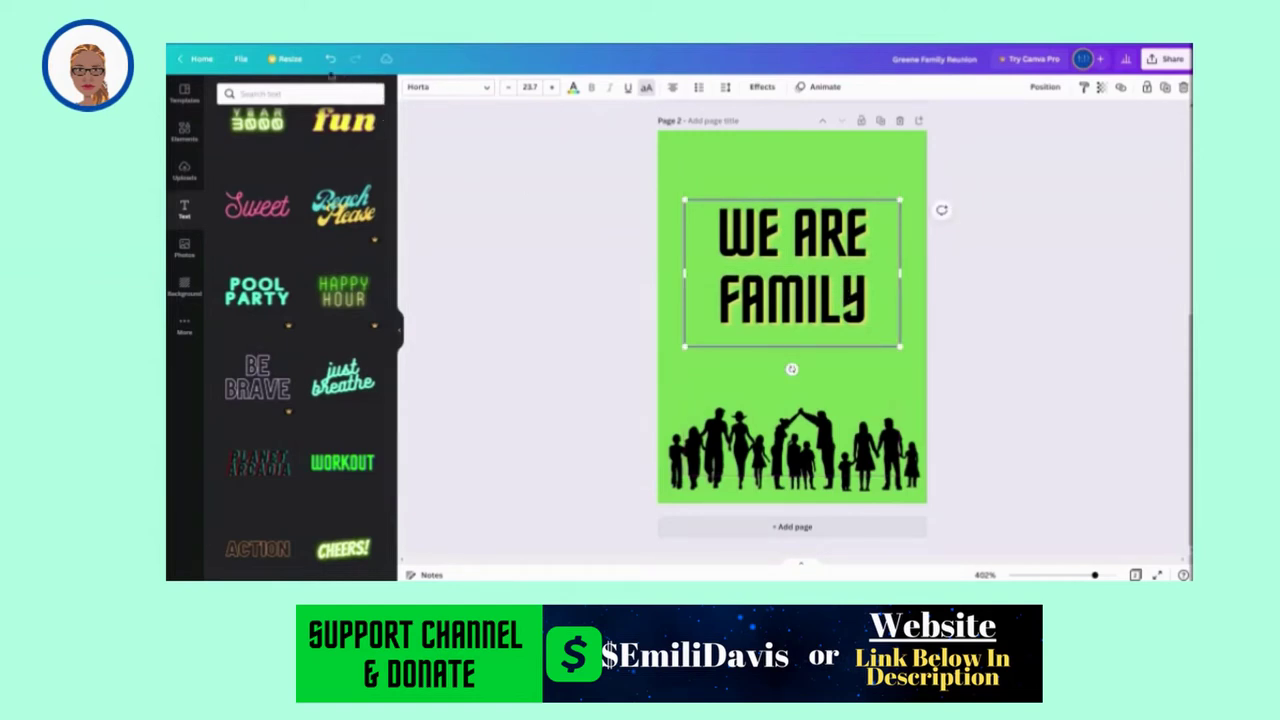
# Add a dark green heart shape, enlarge it to nearly the page width behind the WE ARE FAMILY text, and centre the text on it
pyautogui.click(188, 132)
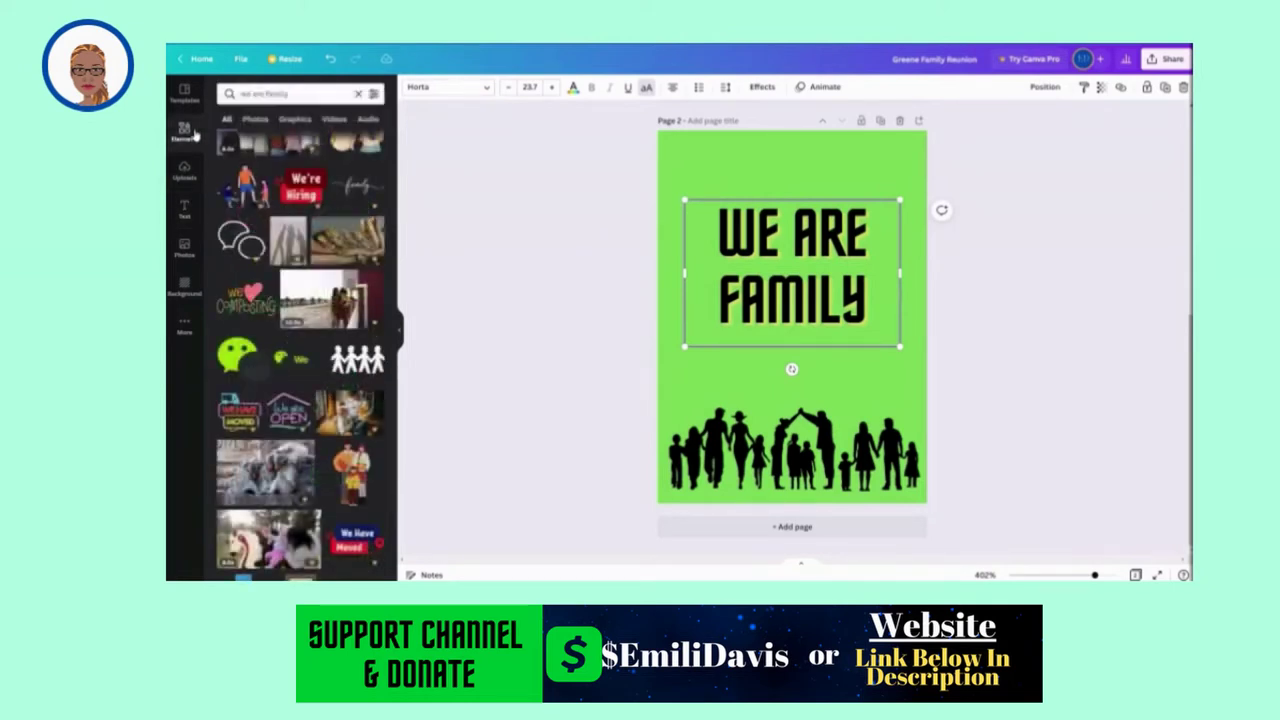
pyautogui.click(371, 228)
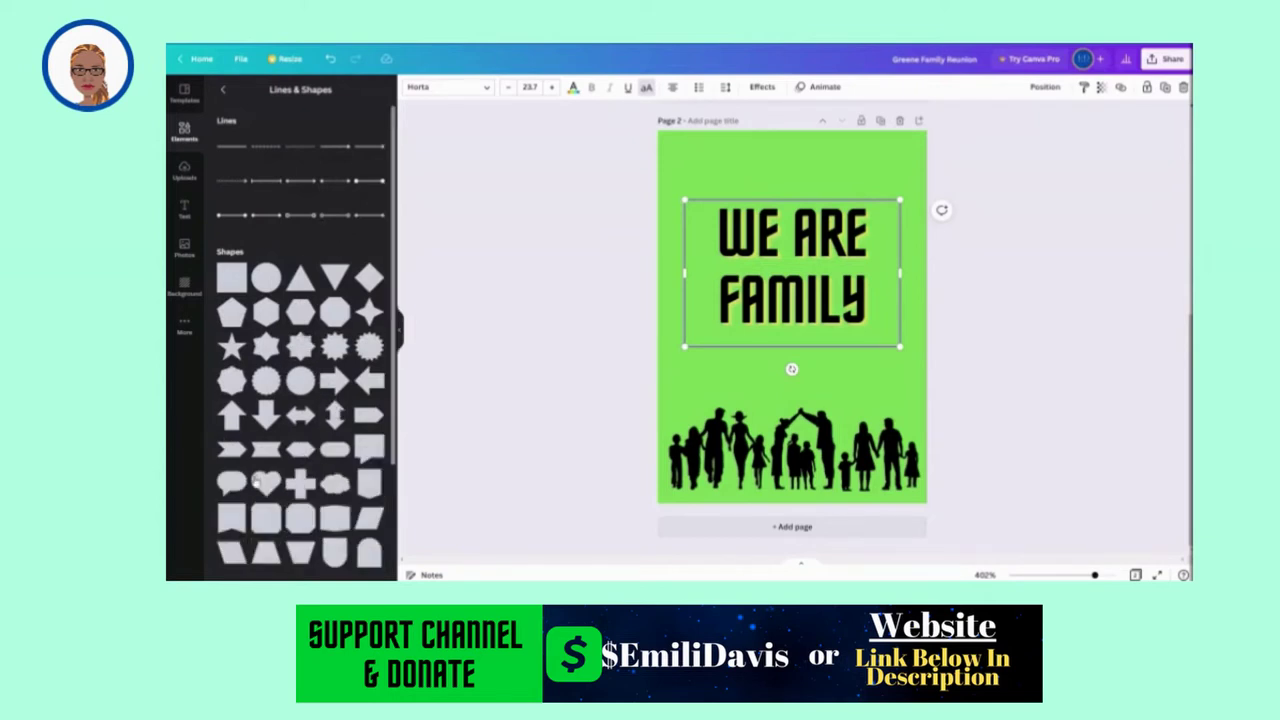
pyautogui.click(265, 483)
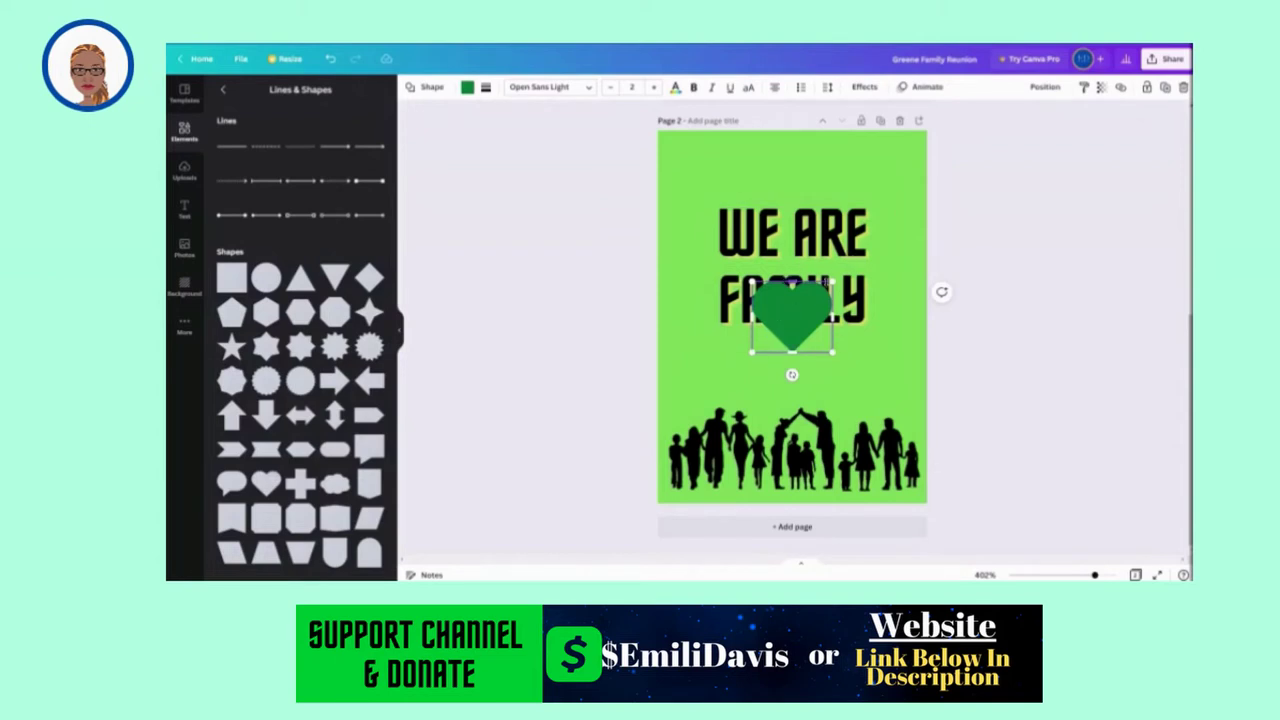
pyautogui.moveTo(832, 282); pyautogui.dragTo(896, 227)
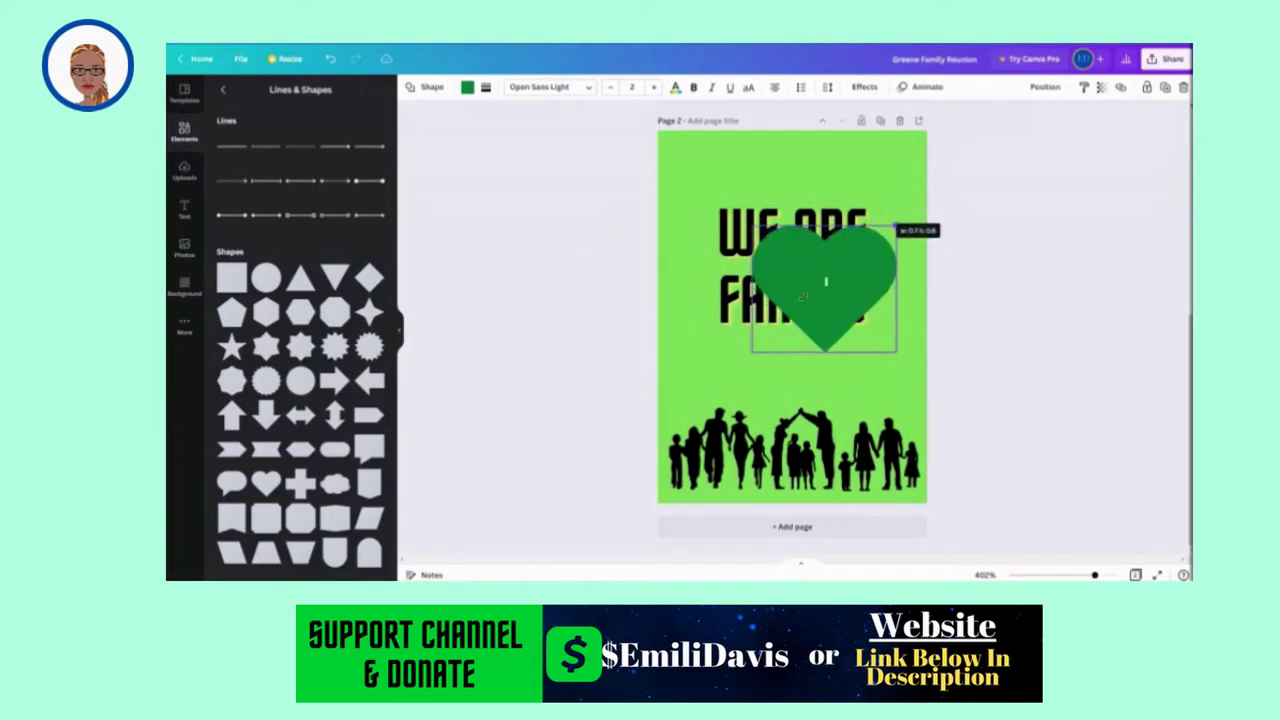
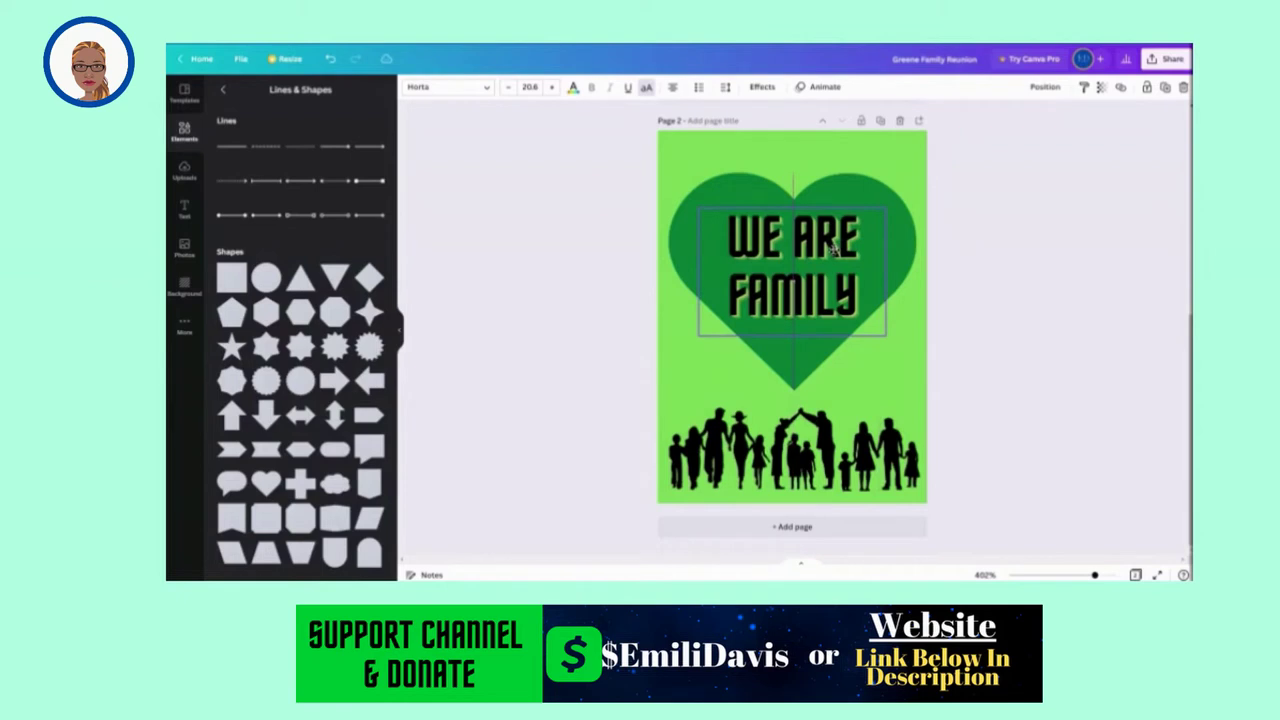
pyautogui.click(831, 248)
# Duplicate the dark green heart, colour the copy red, and align it exactly over the original
pyautogui.click(884, 202)
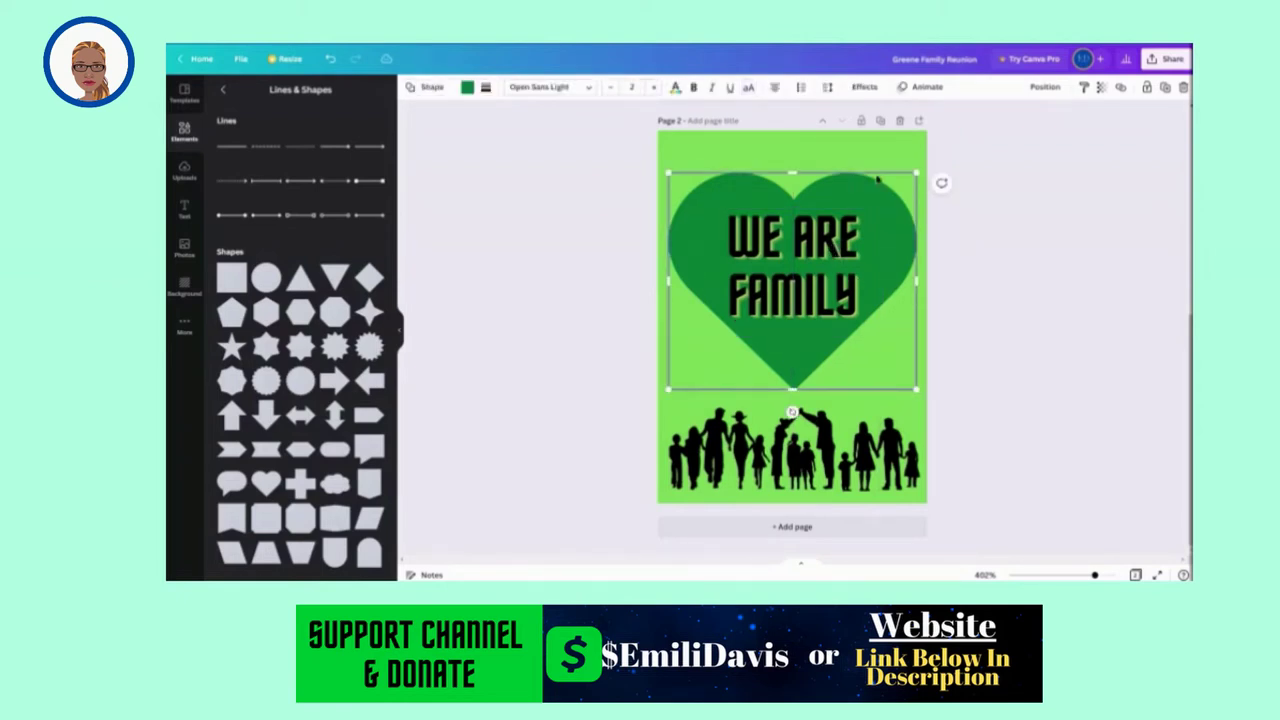
pyautogui.click(1165, 88)
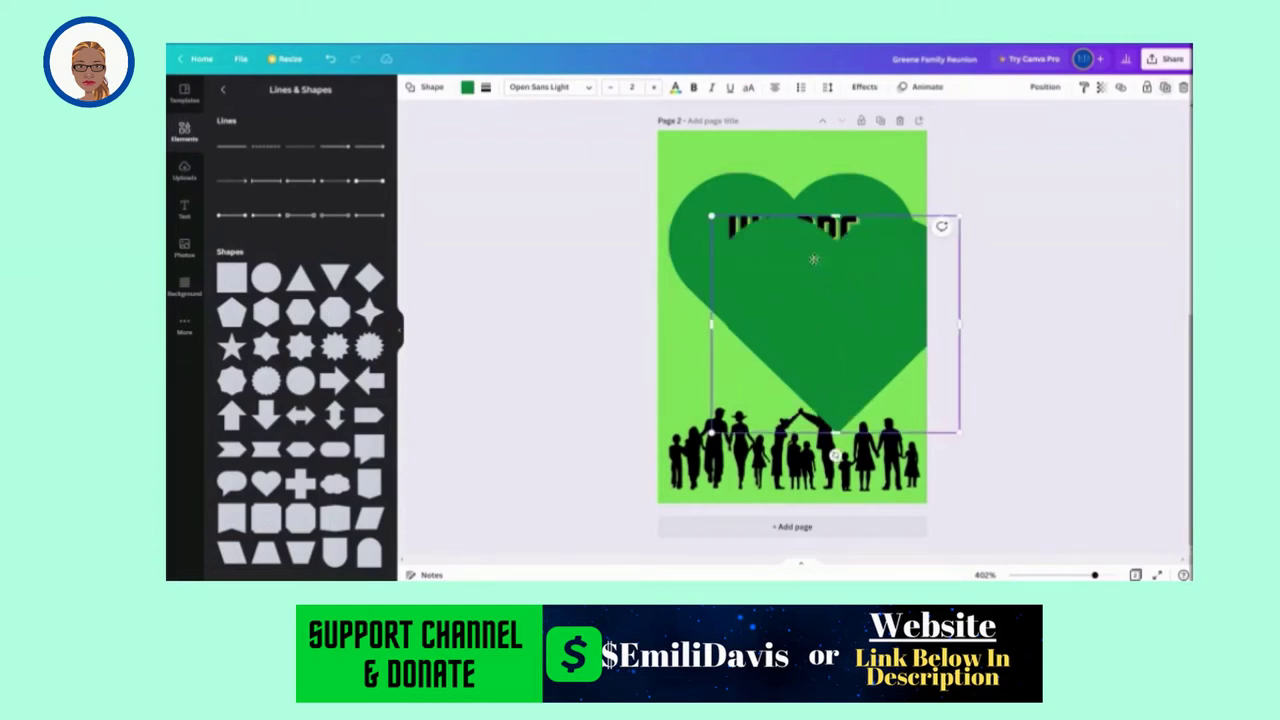
pyautogui.moveTo(814, 257); pyautogui.dragTo(751, 213)
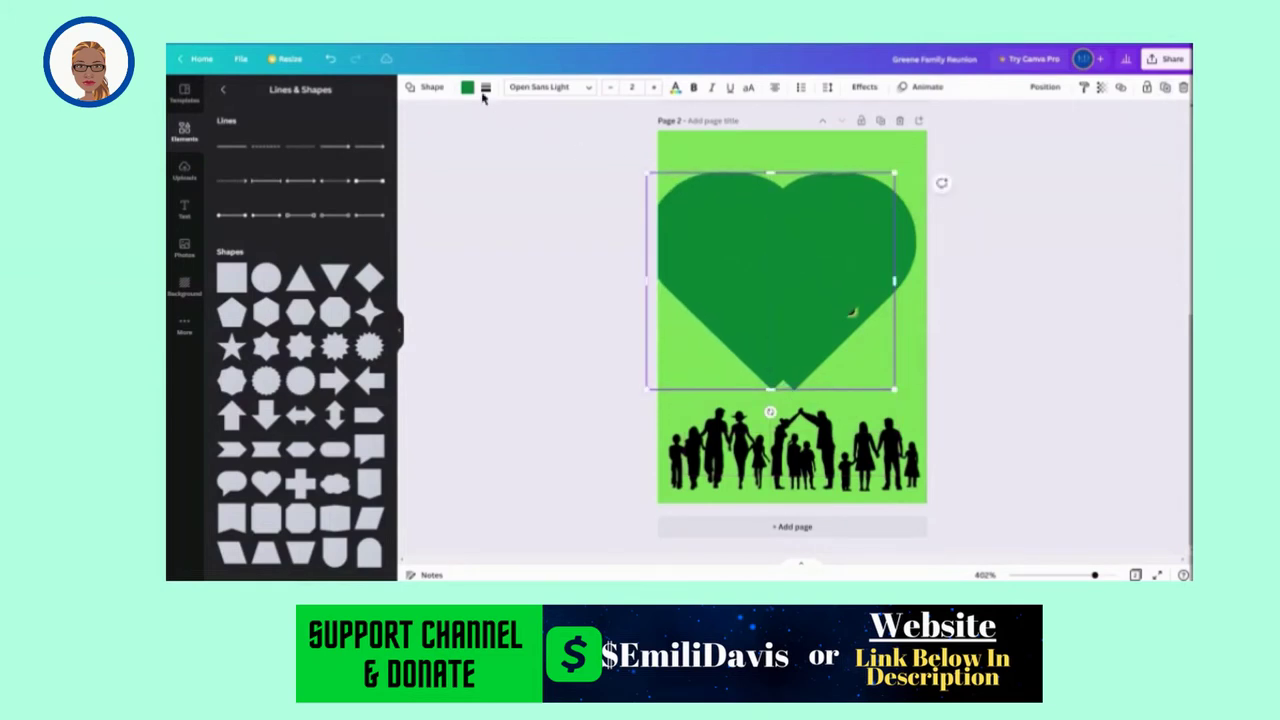
pyautogui.click(471, 90)
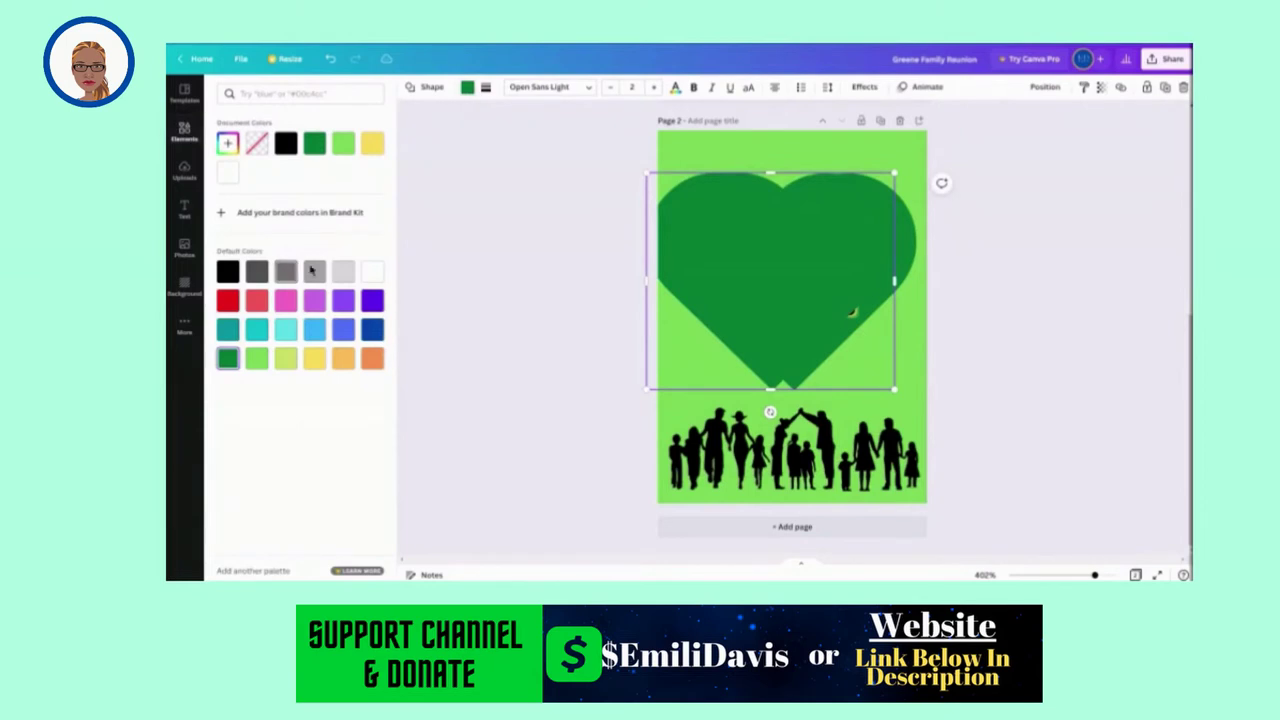
pyautogui.click(228, 301)
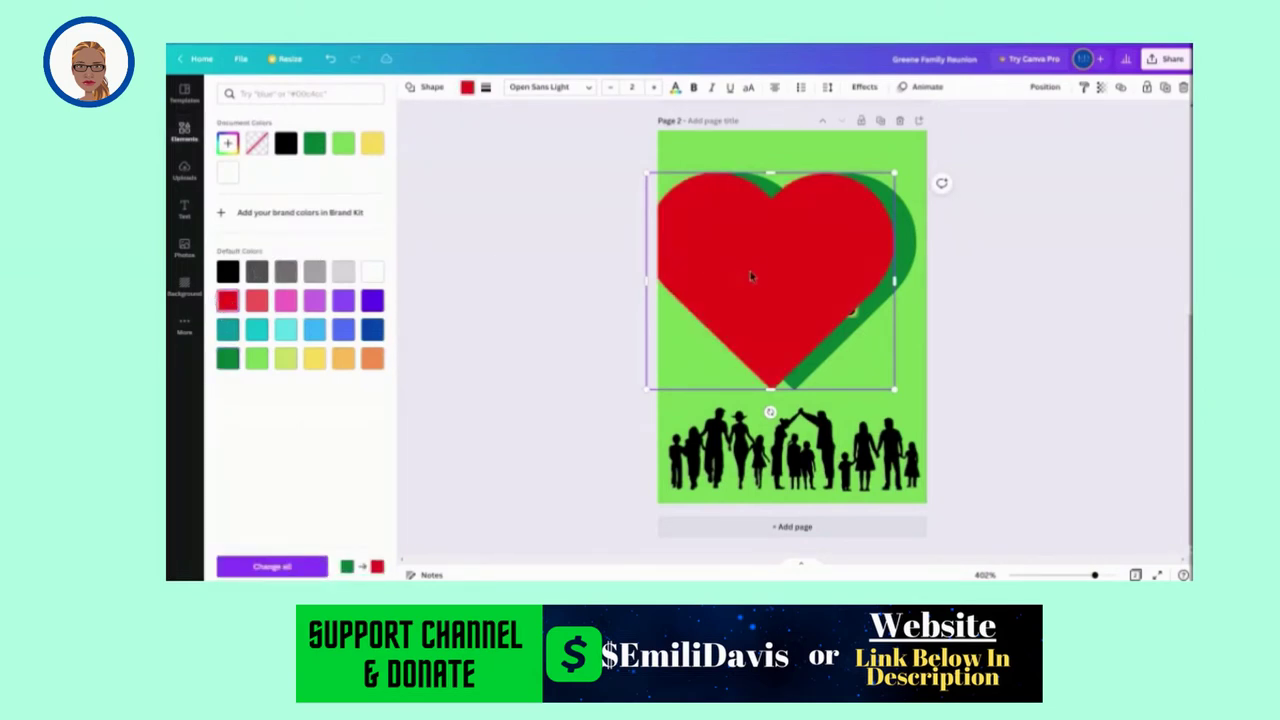
pyautogui.moveTo(751, 272); pyautogui.dragTo(773, 270)
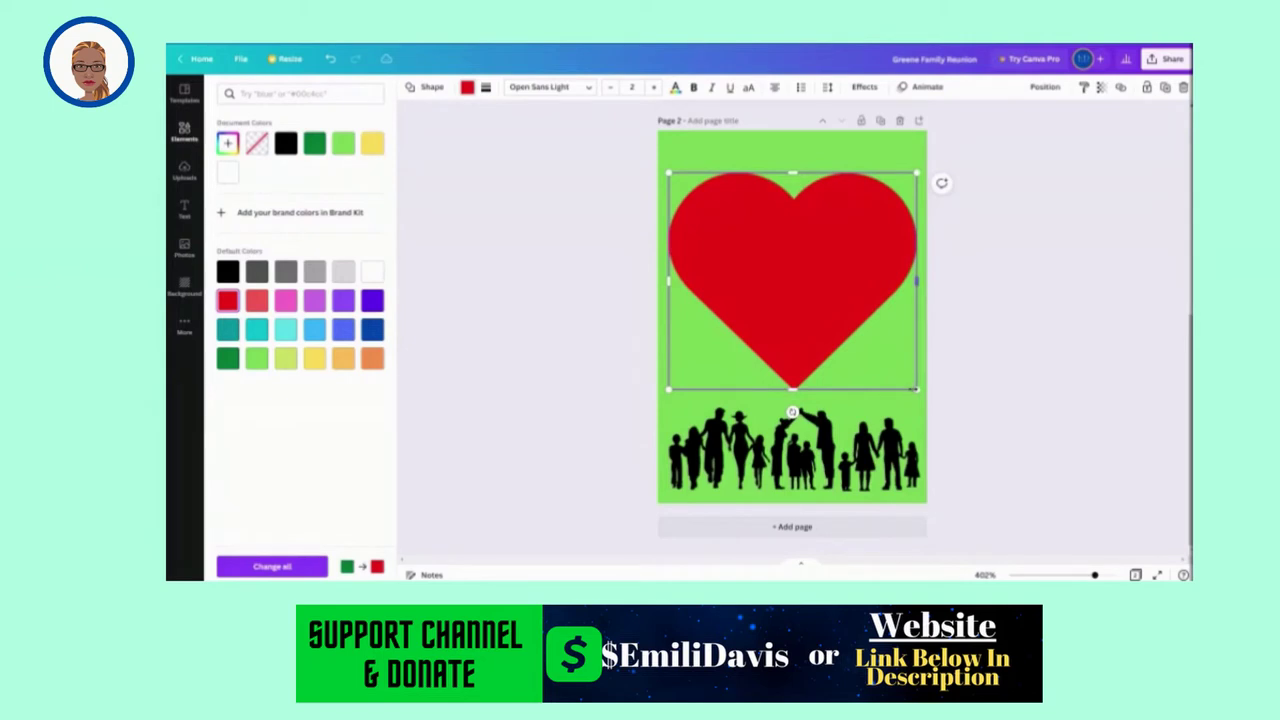
# Enlarge the red heart past both page edges and centre it over the green one with its tip at the arched arms
pyautogui.moveTo(914, 392); pyautogui.dragTo(940, 408)
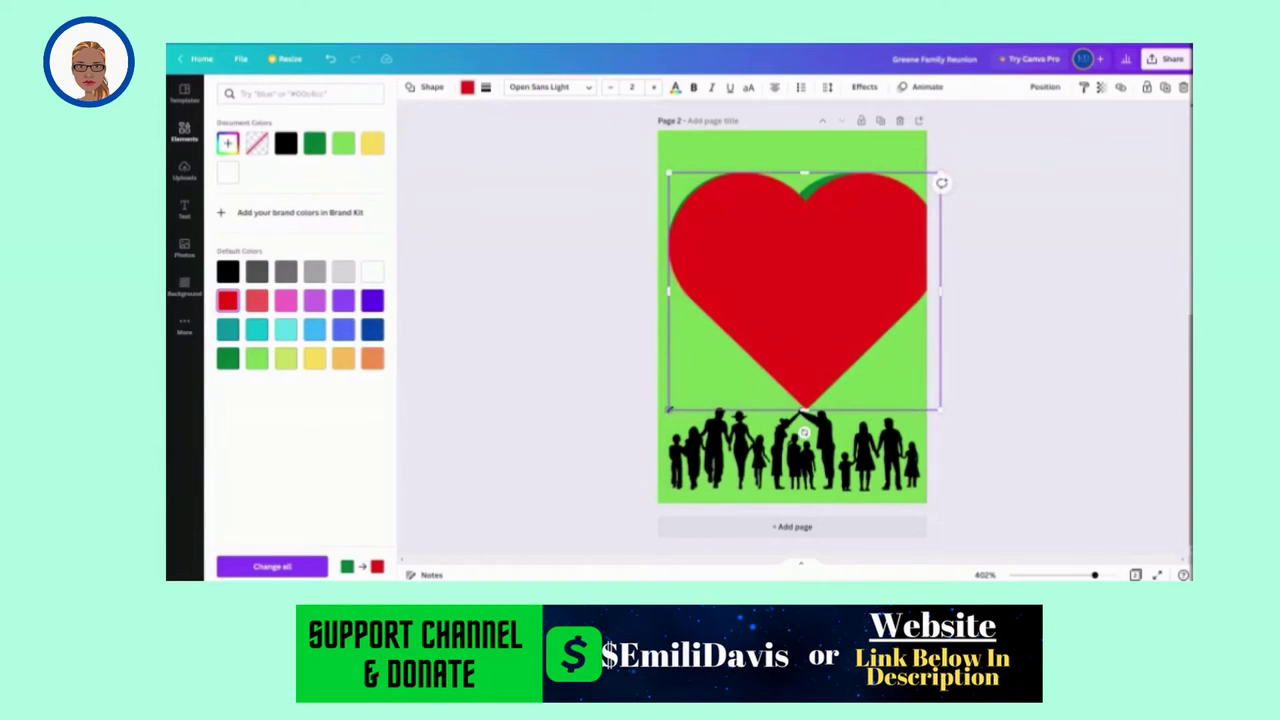
pyautogui.moveTo(657, 417); pyautogui.dragTo(641, 434)
pyautogui.moveTo(783, 363); pyautogui.dragTo(784, 332)
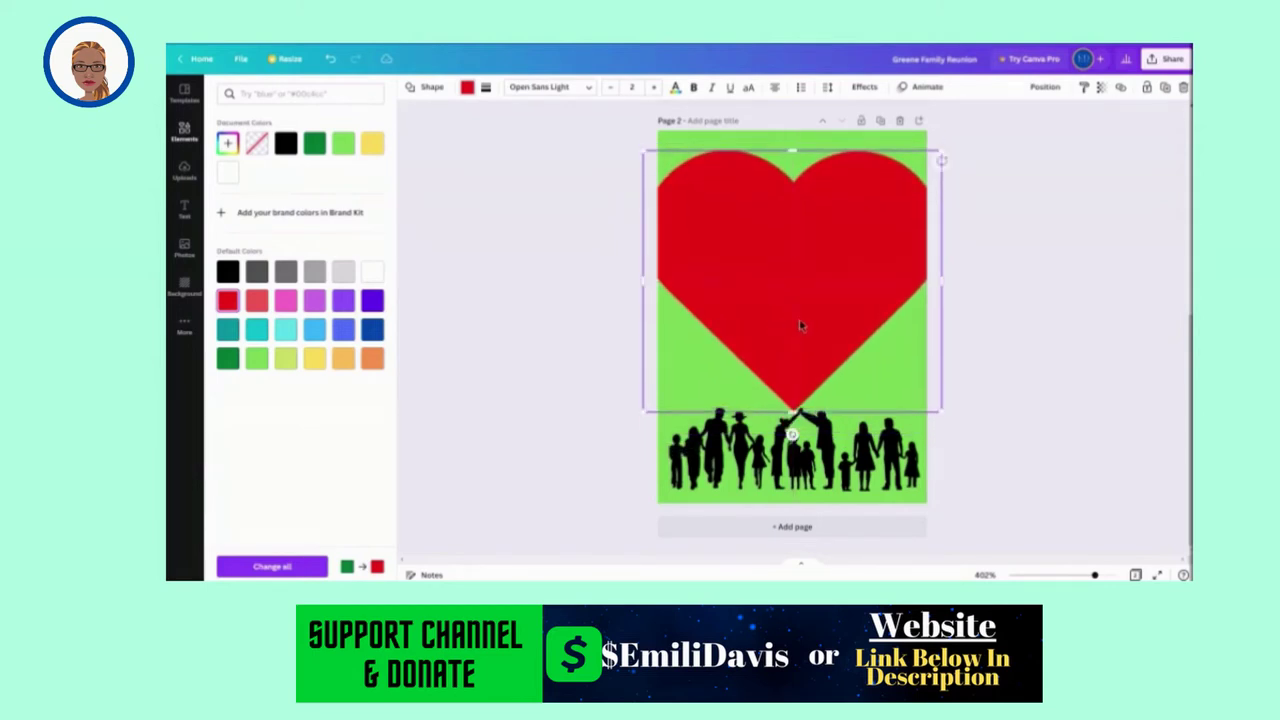
# Send the red heart backward in the layer order until it sits behind the WE ARE FAMILY text and the dark green heart
pyautogui.click(1040, 88)
pyautogui.click(989, 122)
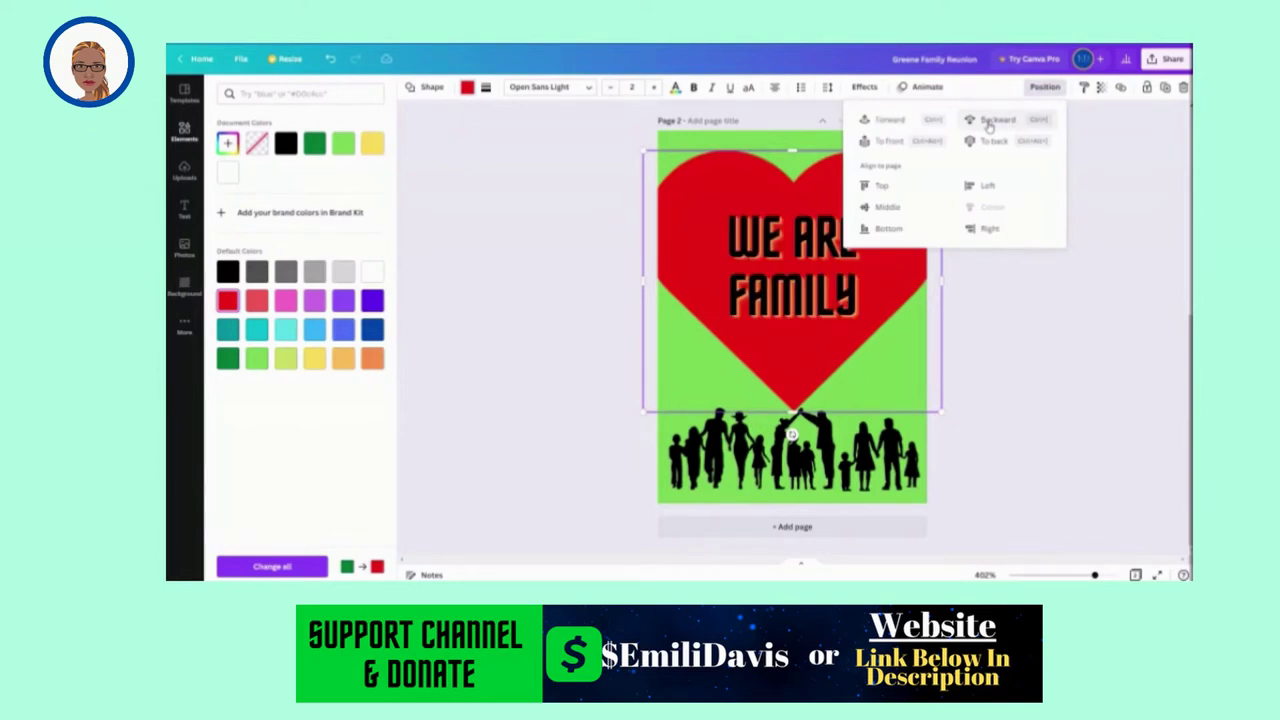
pyautogui.click(989, 122)
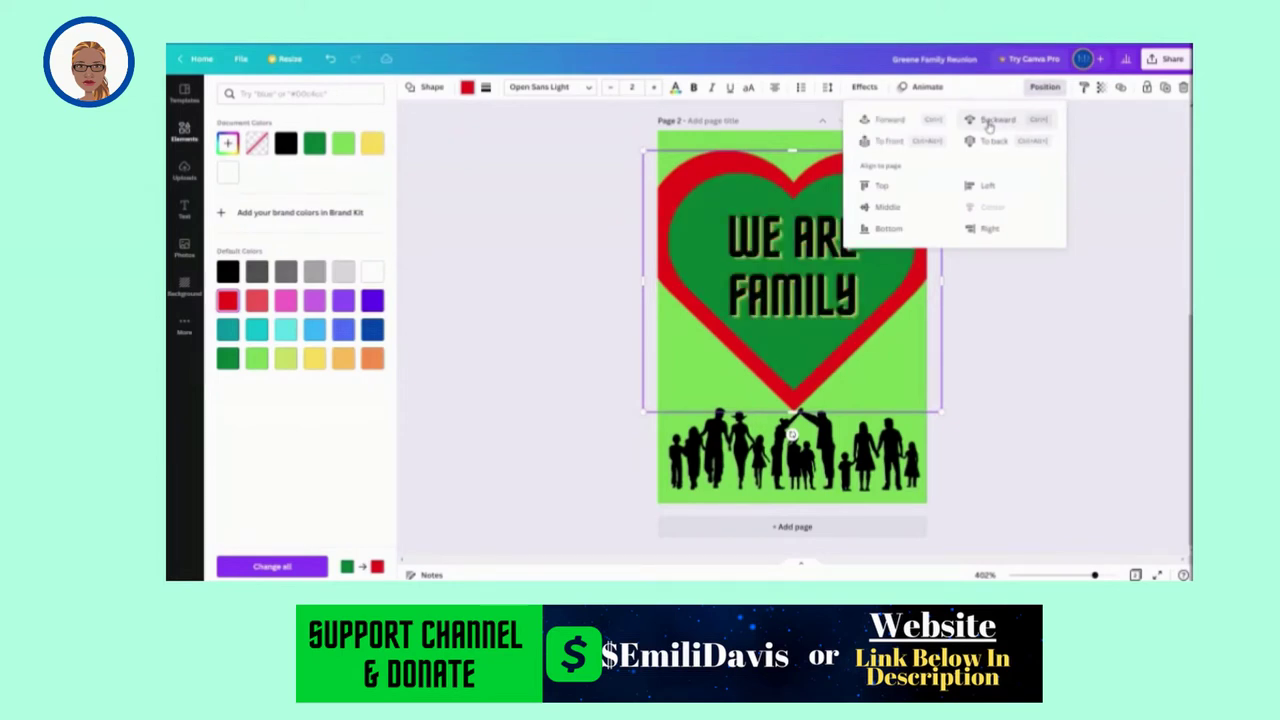
pyautogui.click(916, 425)
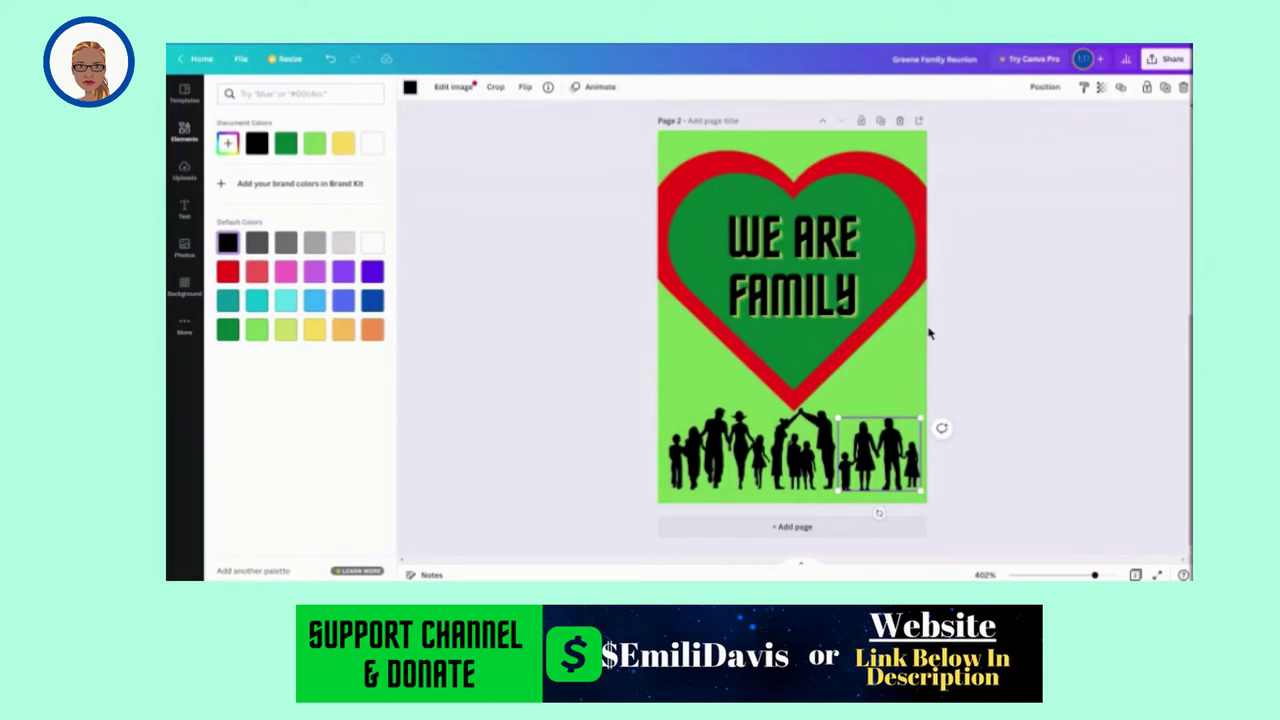
# Recolour the WE ARE FAMILY text white and change its Echo effect colour to black
pyautogui.click(820, 248)
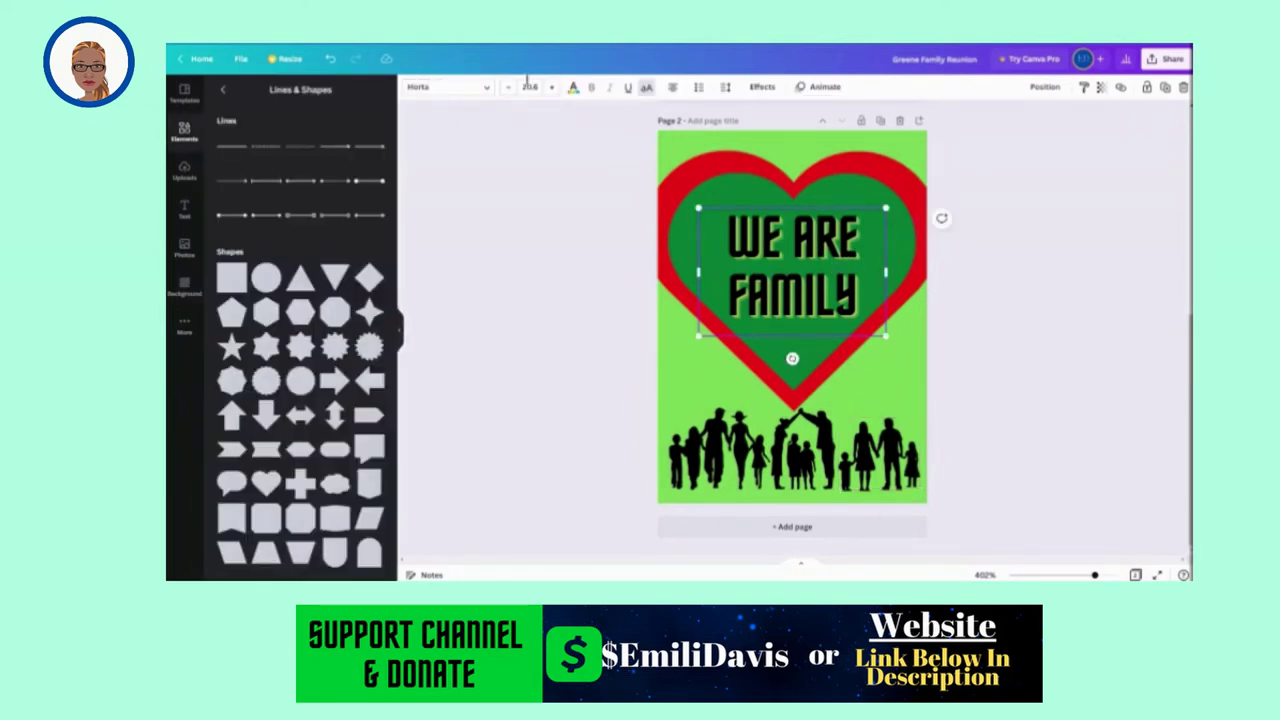
pyautogui.click(574, 88)
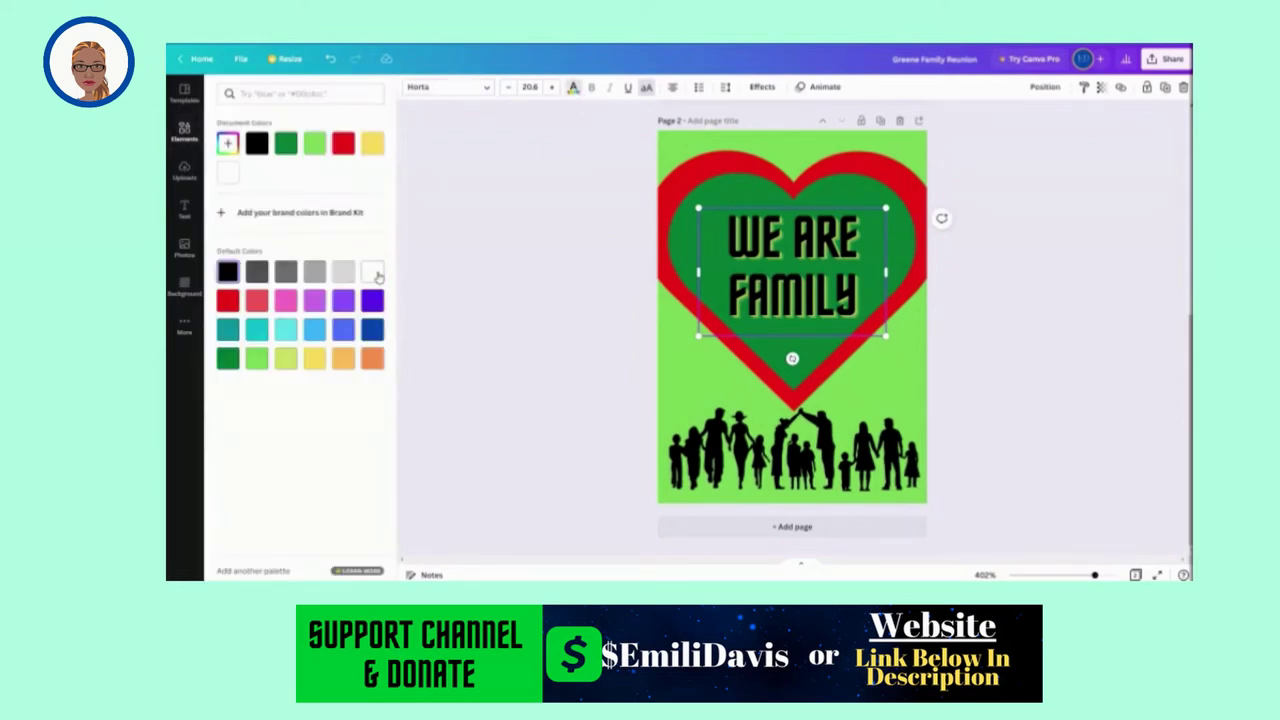
pyautogui.click(372, 272)
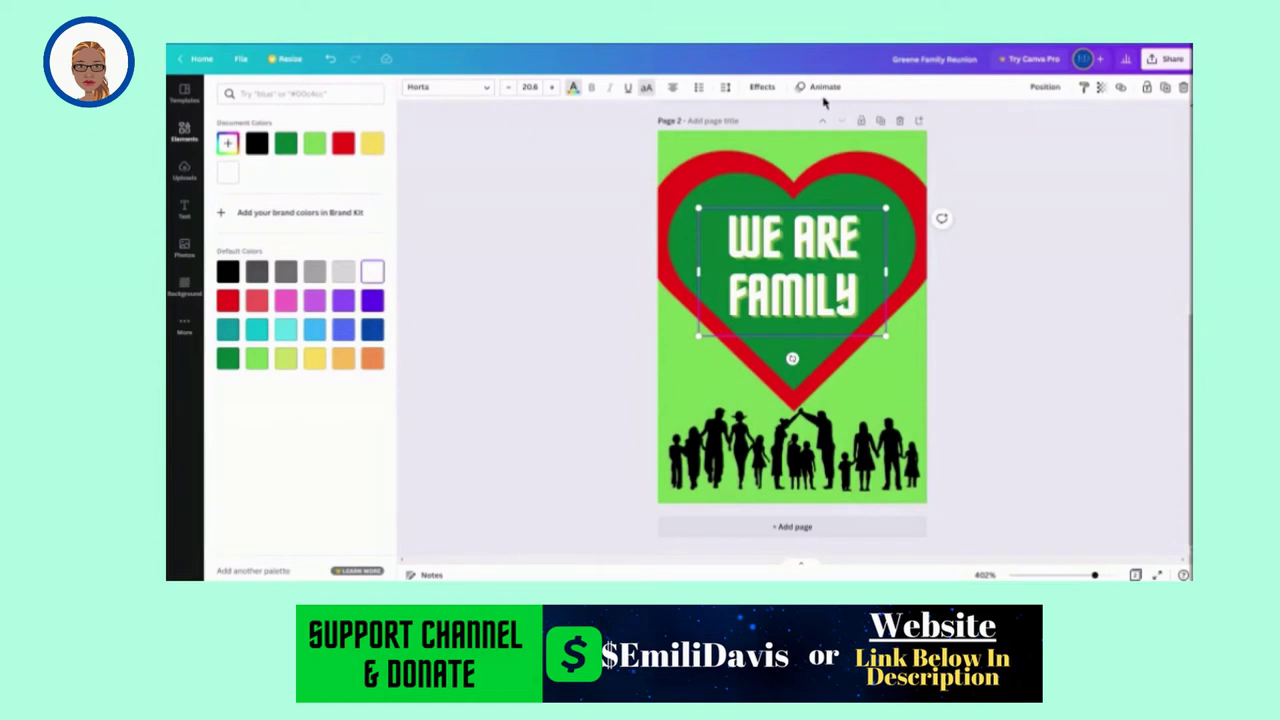
pyautogui.click(763, 90)
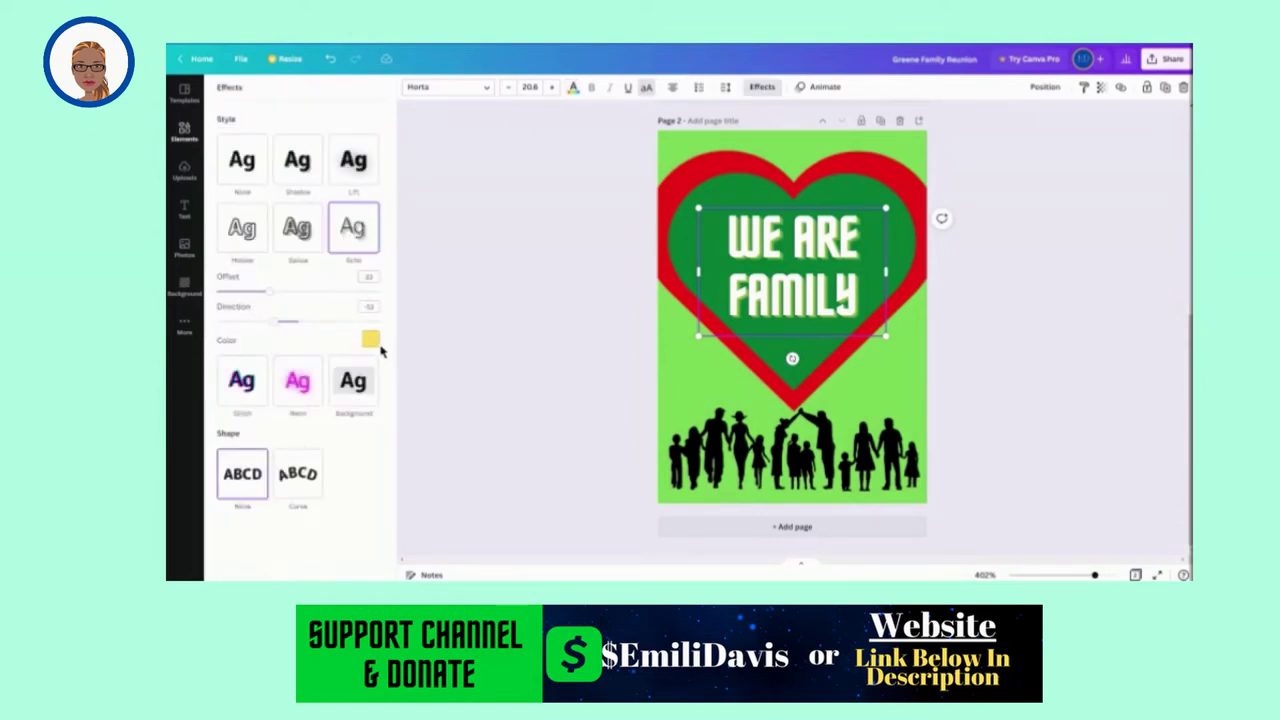
pyautogui.click(370, 340)
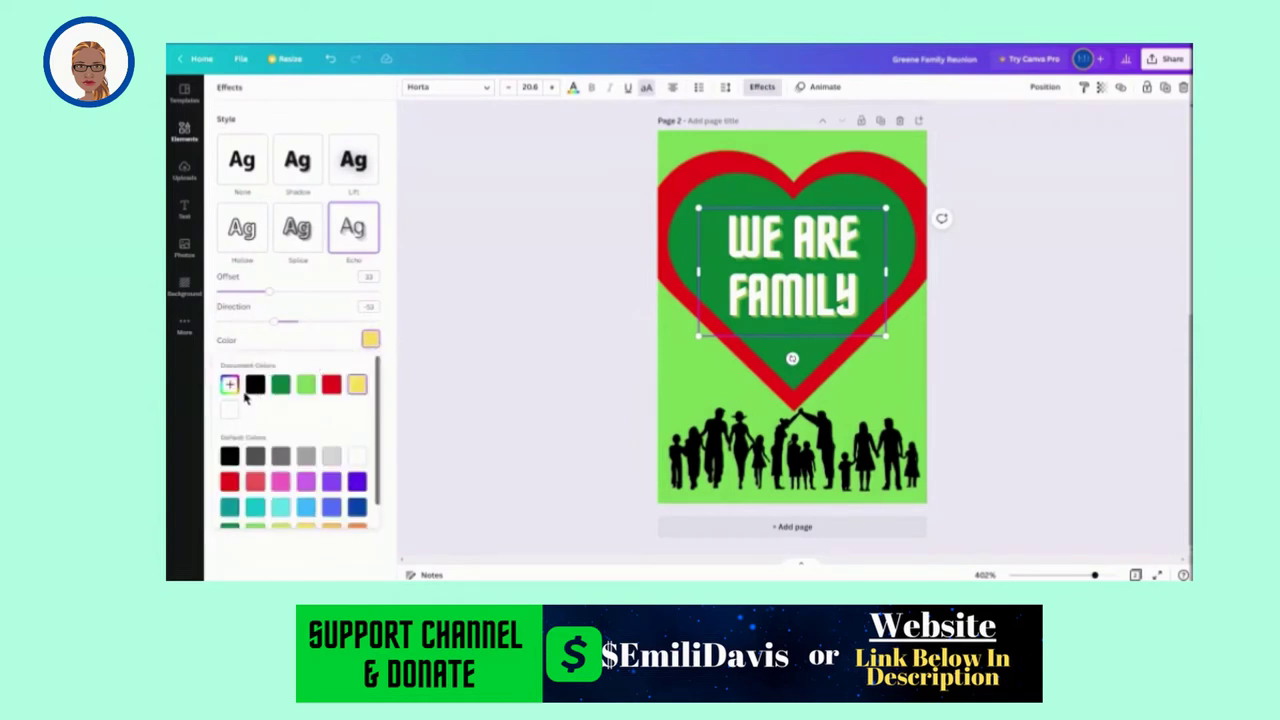
pyautogui.click(256, 386)
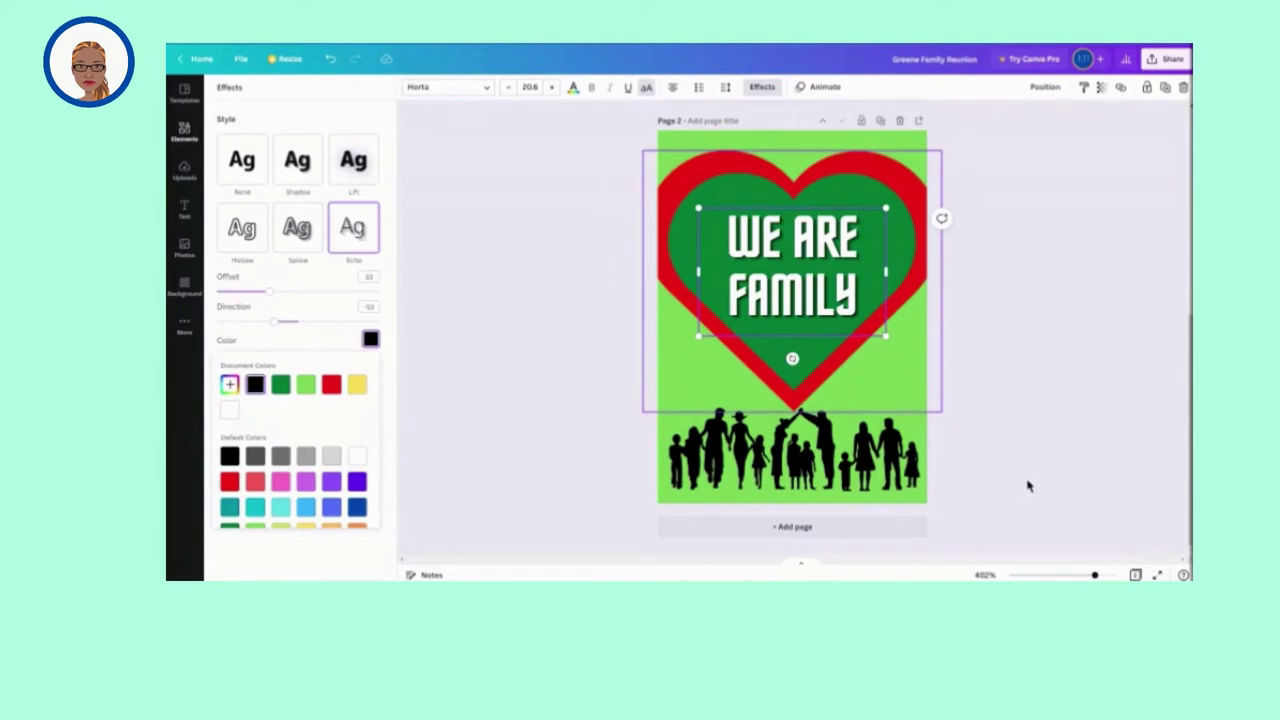
# Compare the text colours and overall look of page 1 and page 2
pyautogui.scroll(3, 1020, 472)
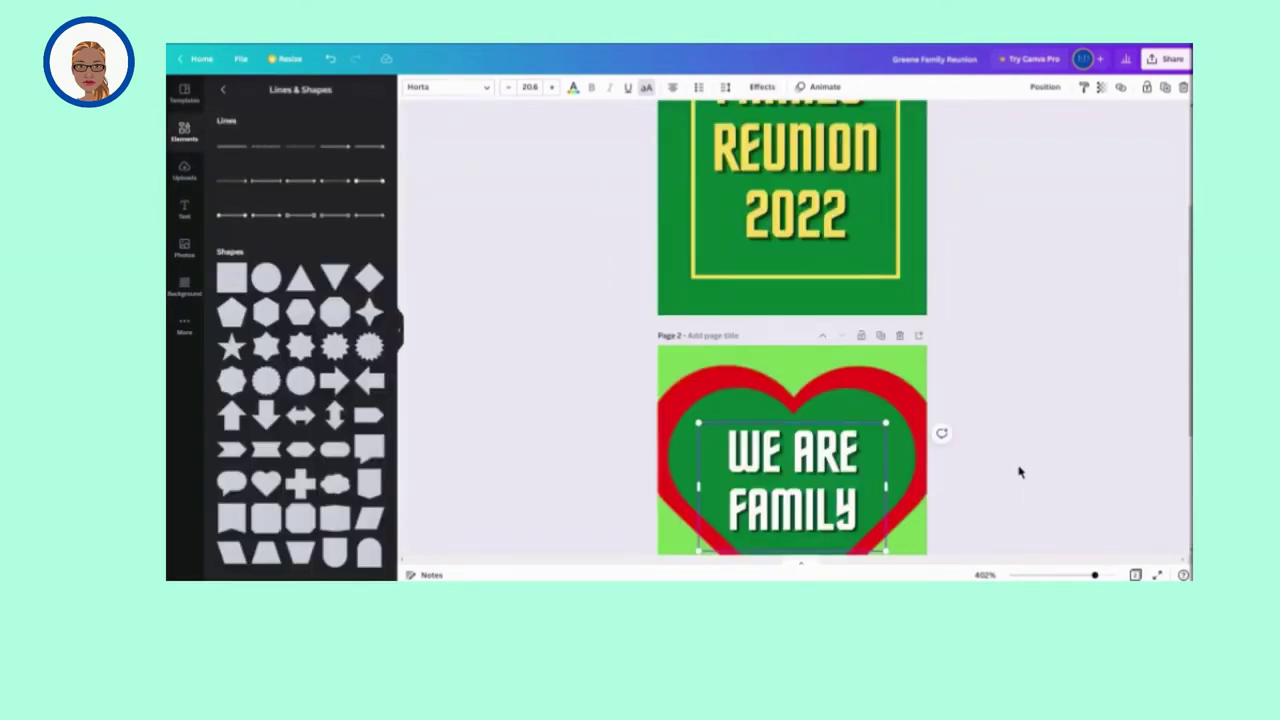
pyautogui.scroll(3, 1020, 472)
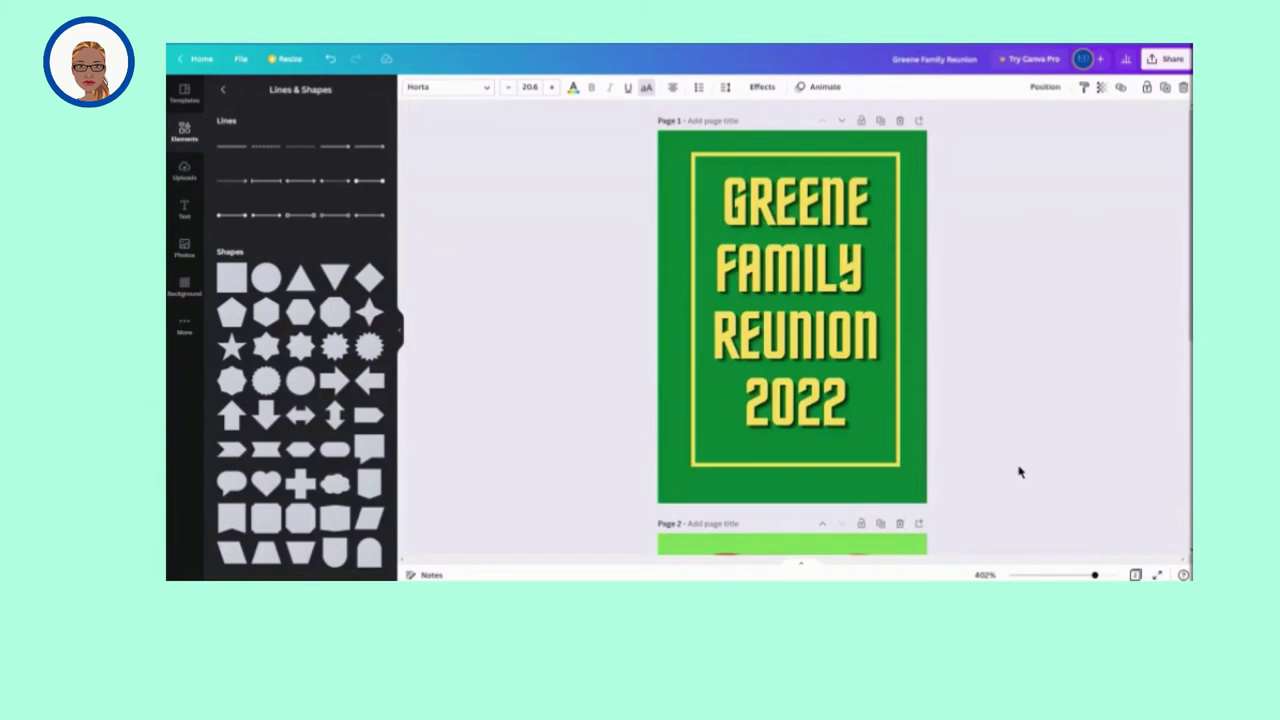
pyautogui.scroll(-3, 1020, 472)
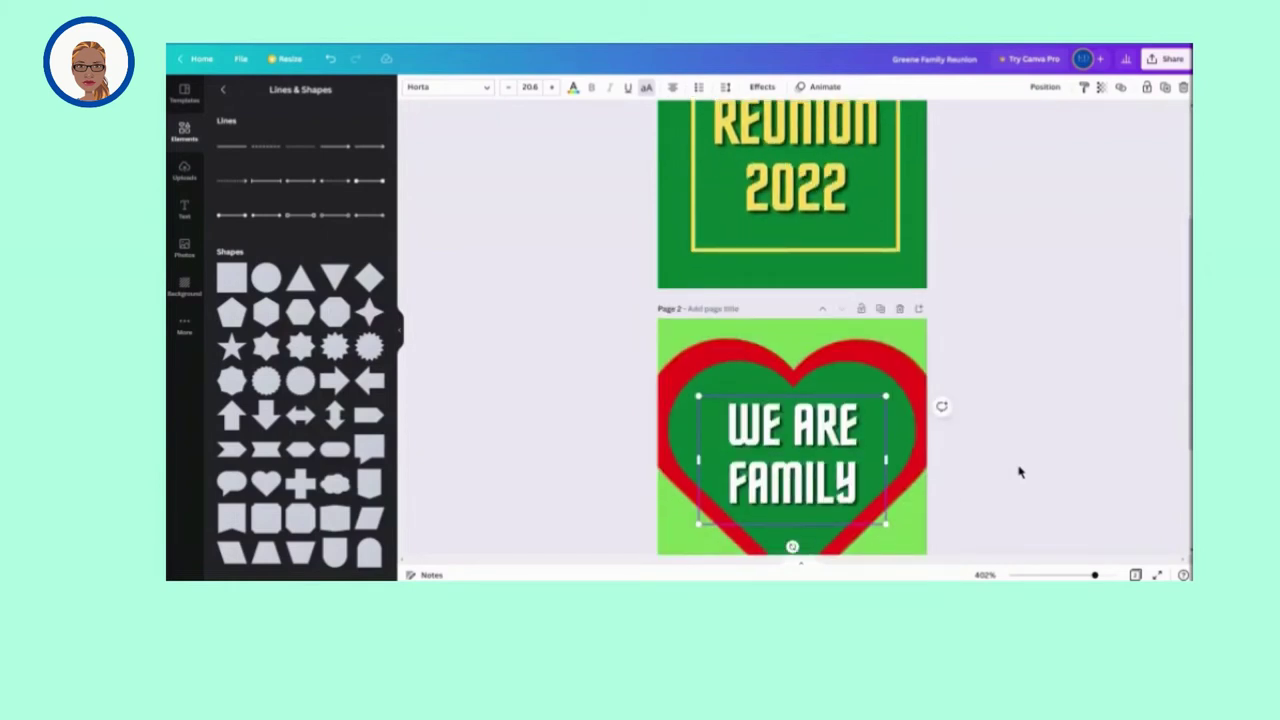
pyautogui.scroll(-3, 1020, 472)
pyautogui.scroll(2, 1020, 472)
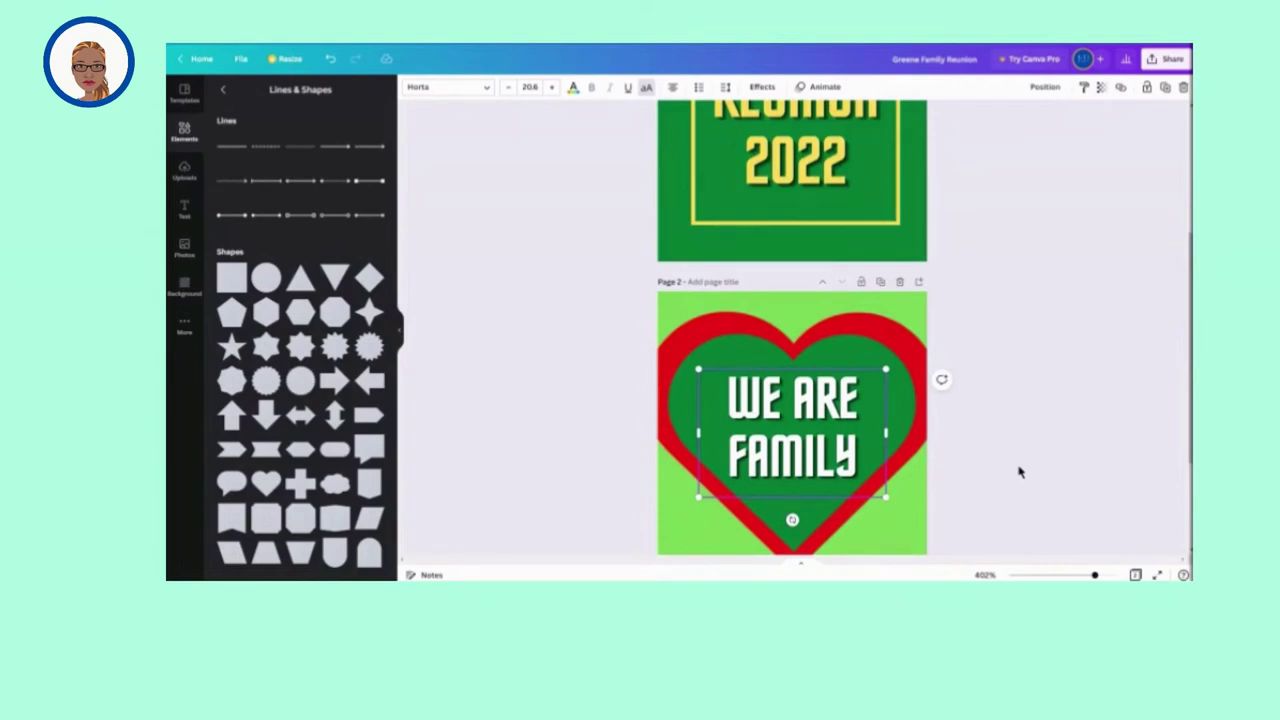
pyautogui.scroll(2, 1020, 472)
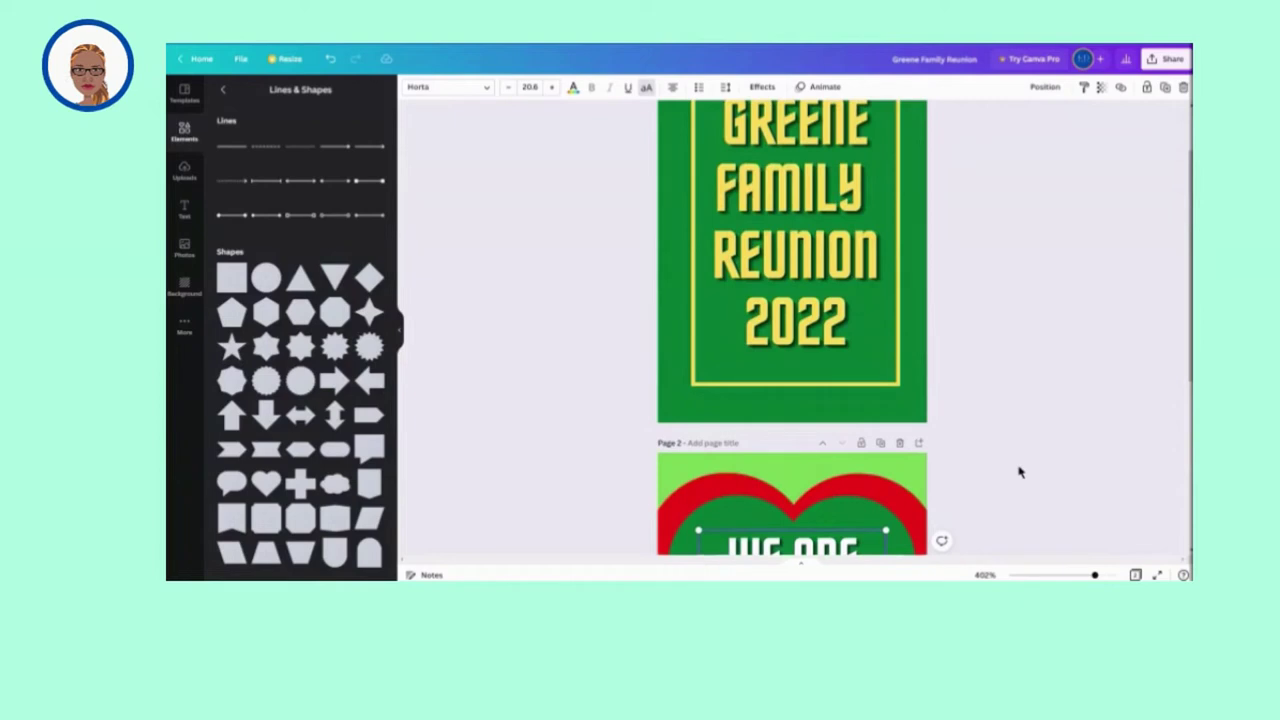
pyautogui.scroll(-3, 1020, 472)
pyautogui.scroll(2, 1020, 472)
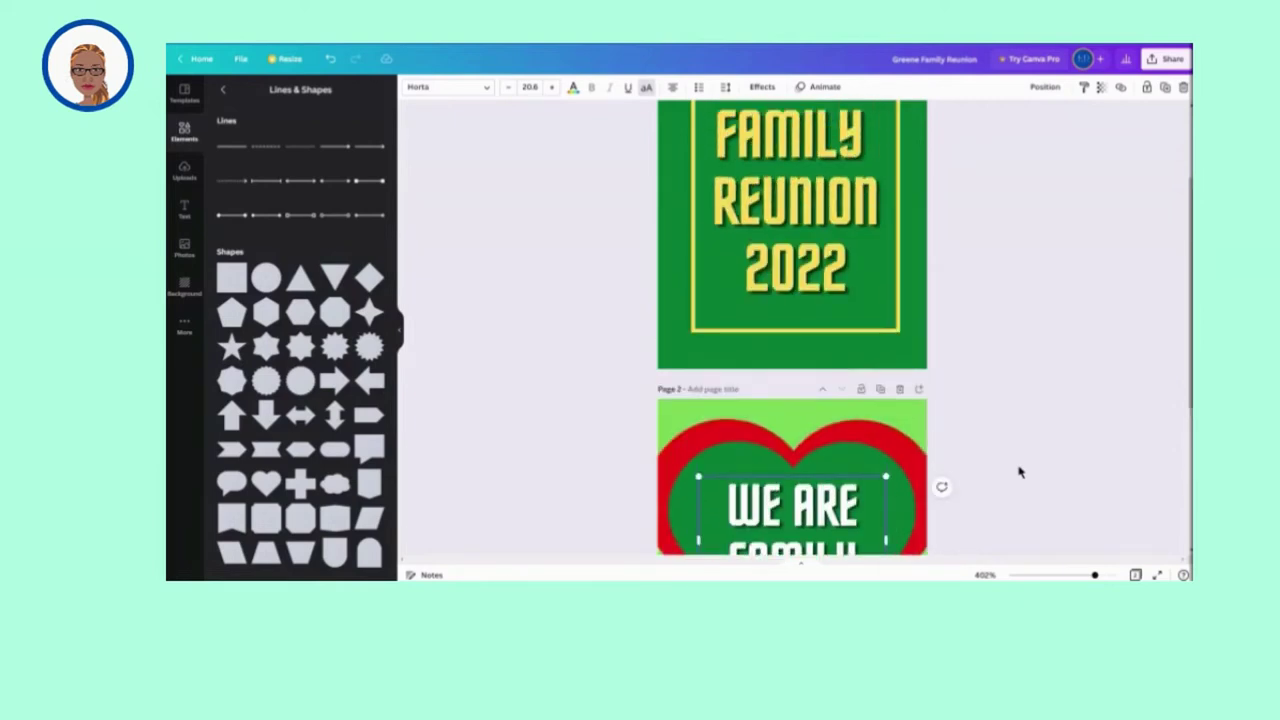
# Recolour the GREENE FAMILY REUNION 2022 text on page 1 white
pyautogui.scroll(2, 1020, 472)
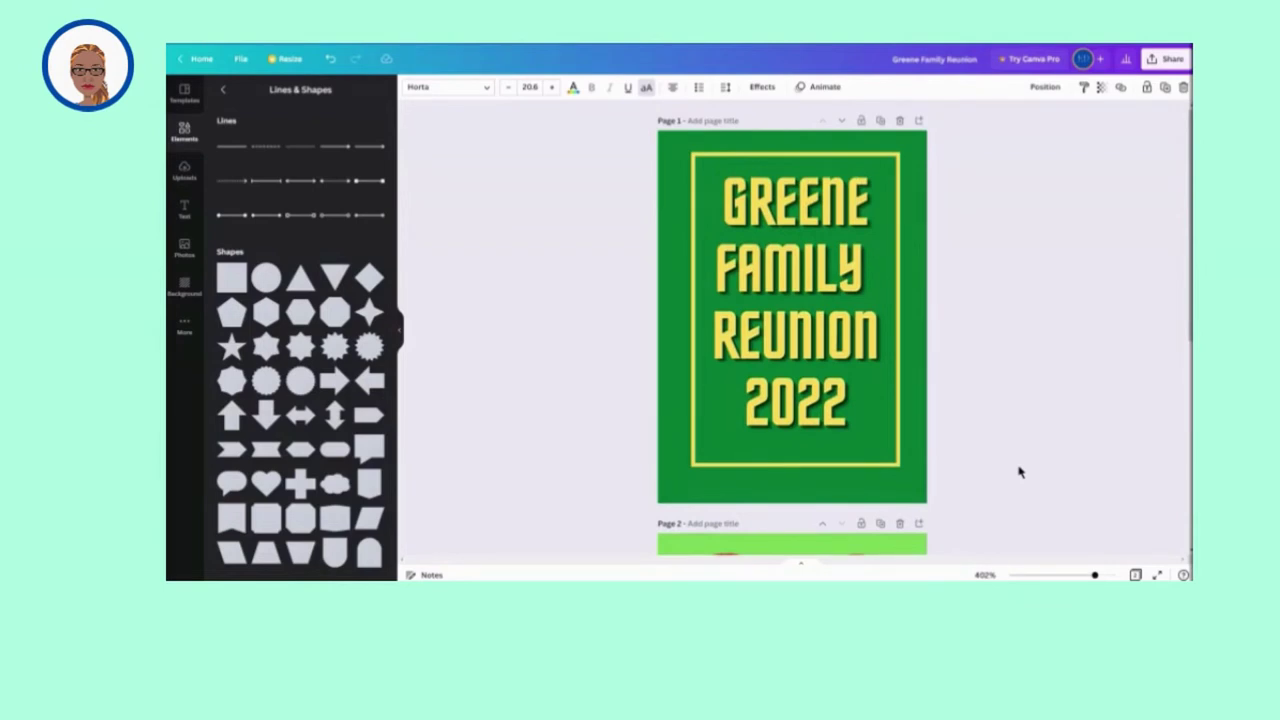
pyautogui.click(797, 313)
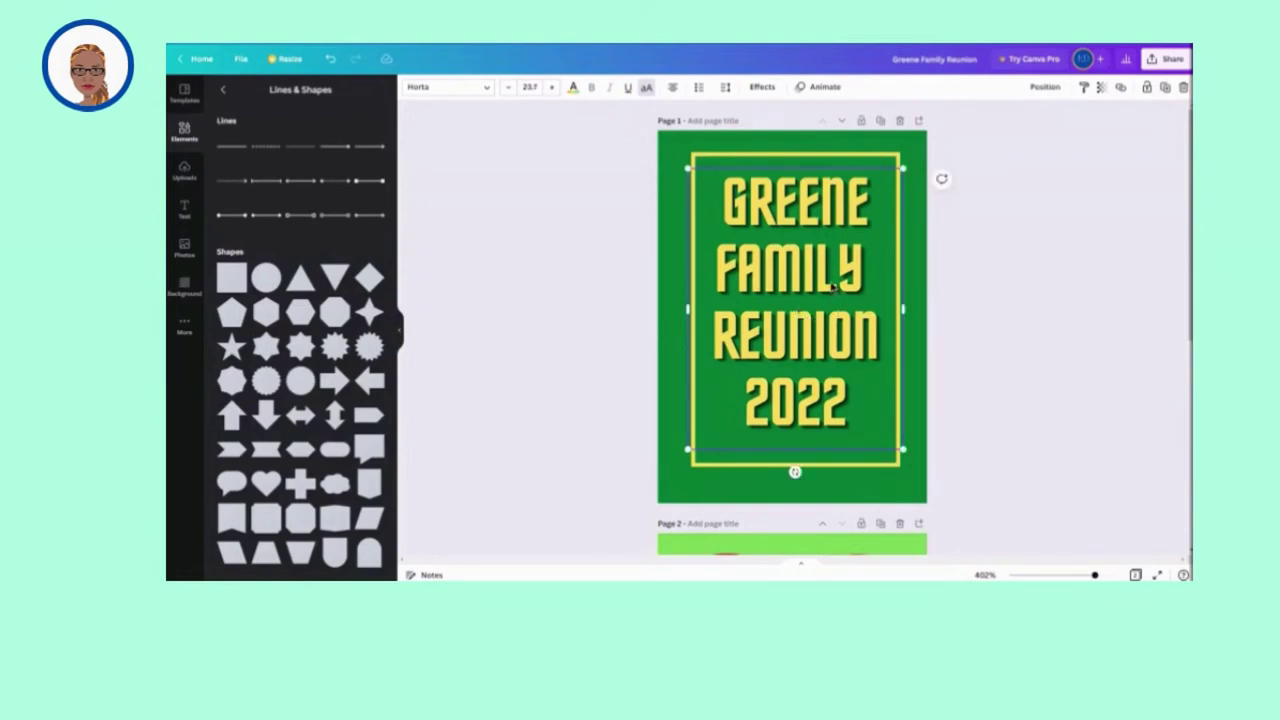
pyautogui.click(573, 88)
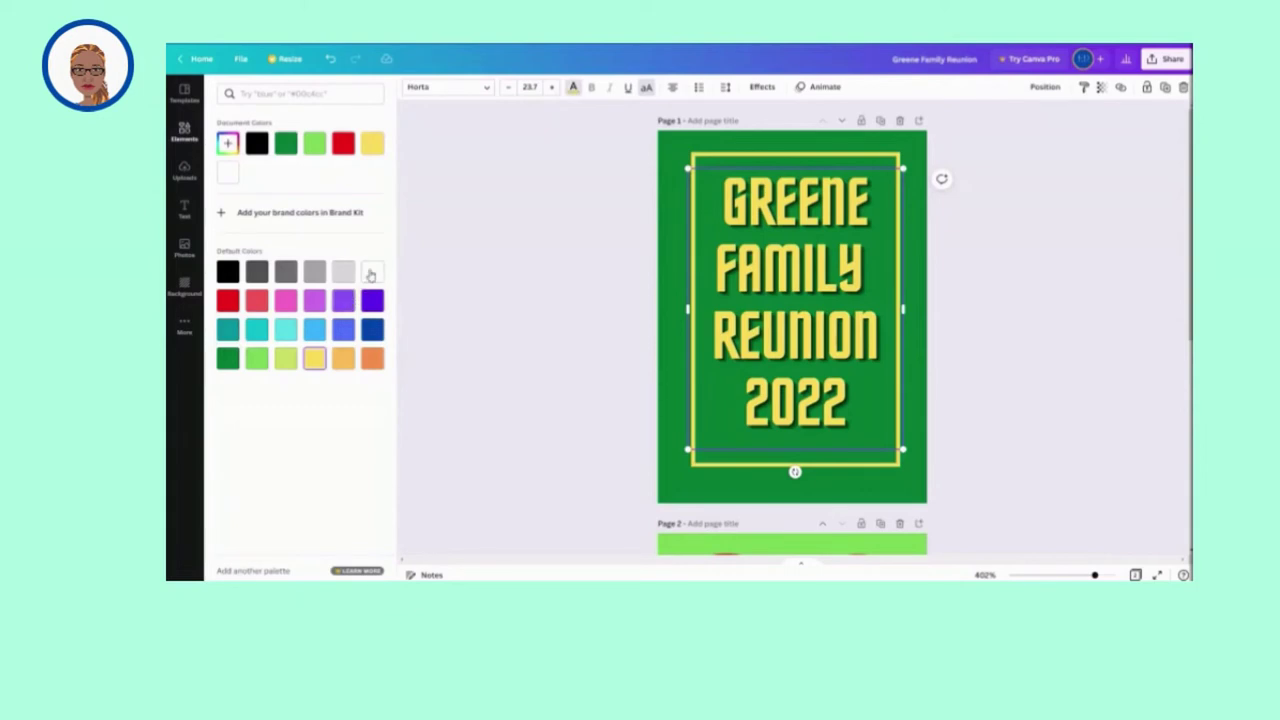
pyautogui.click(370, 273)
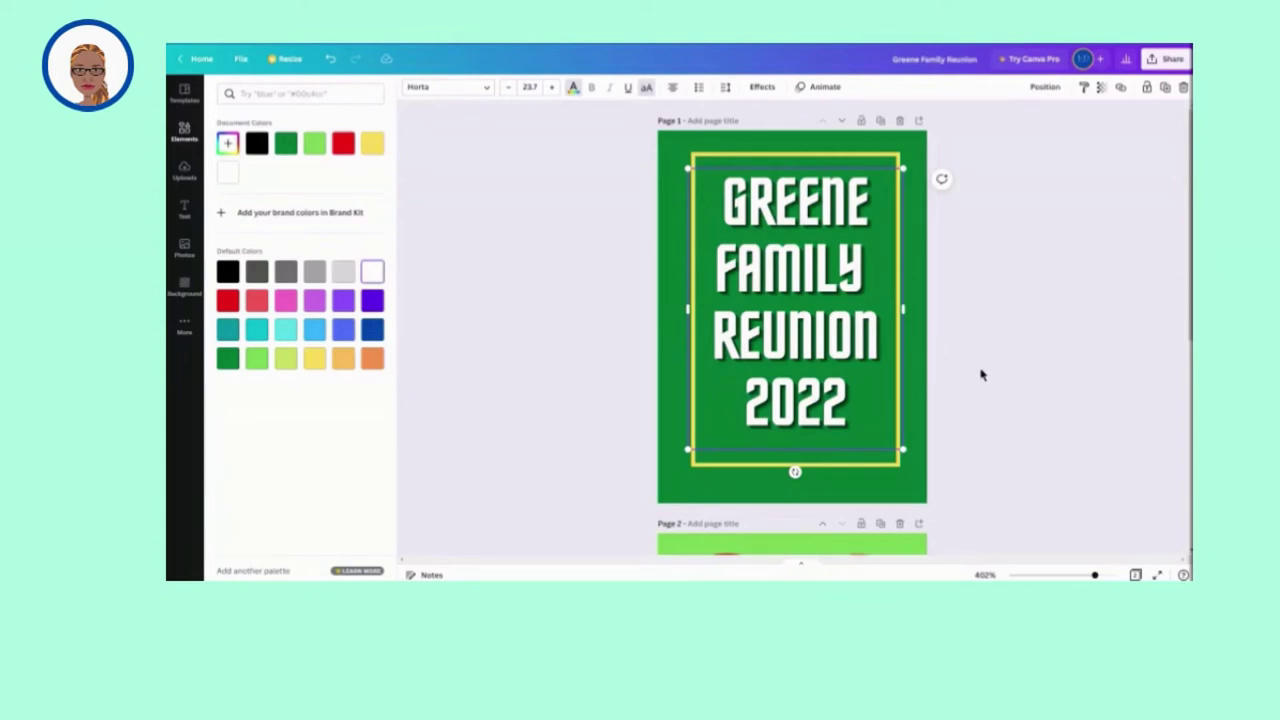
# Recolour the rectangular frame around the page 1 title white
pyautogui.click(881, 155)
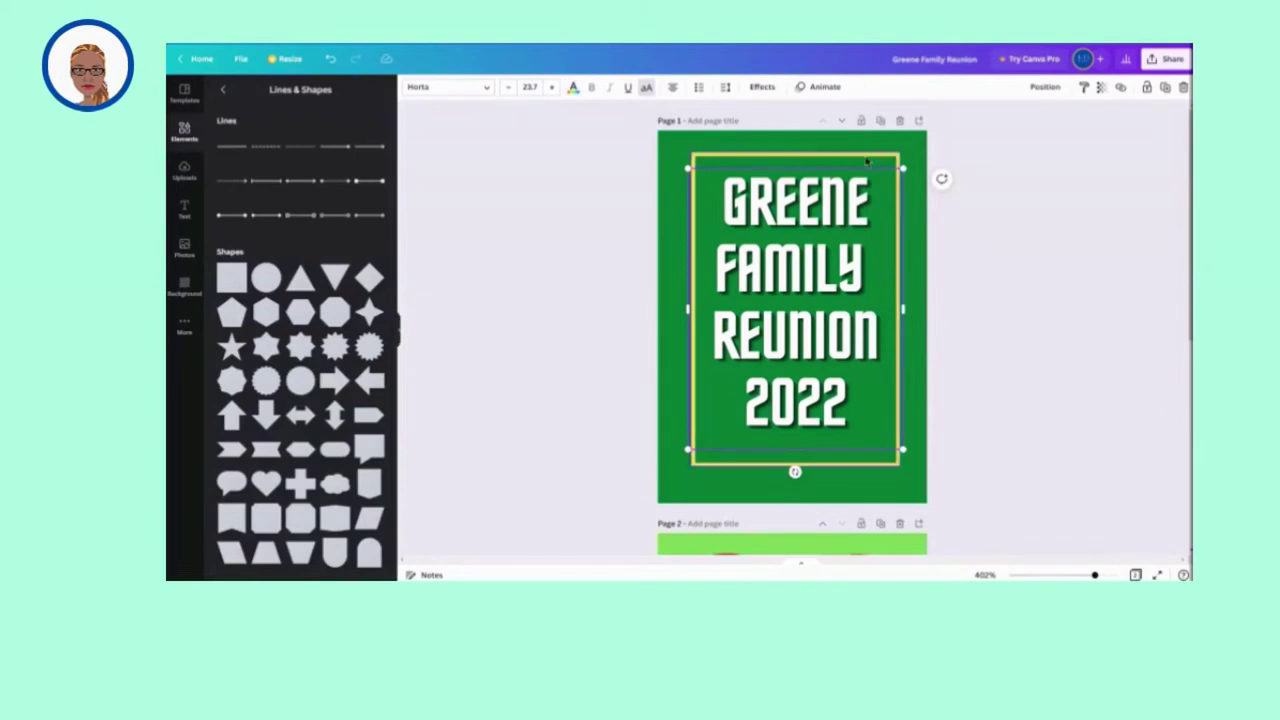
pyautogui.click(867, 158)
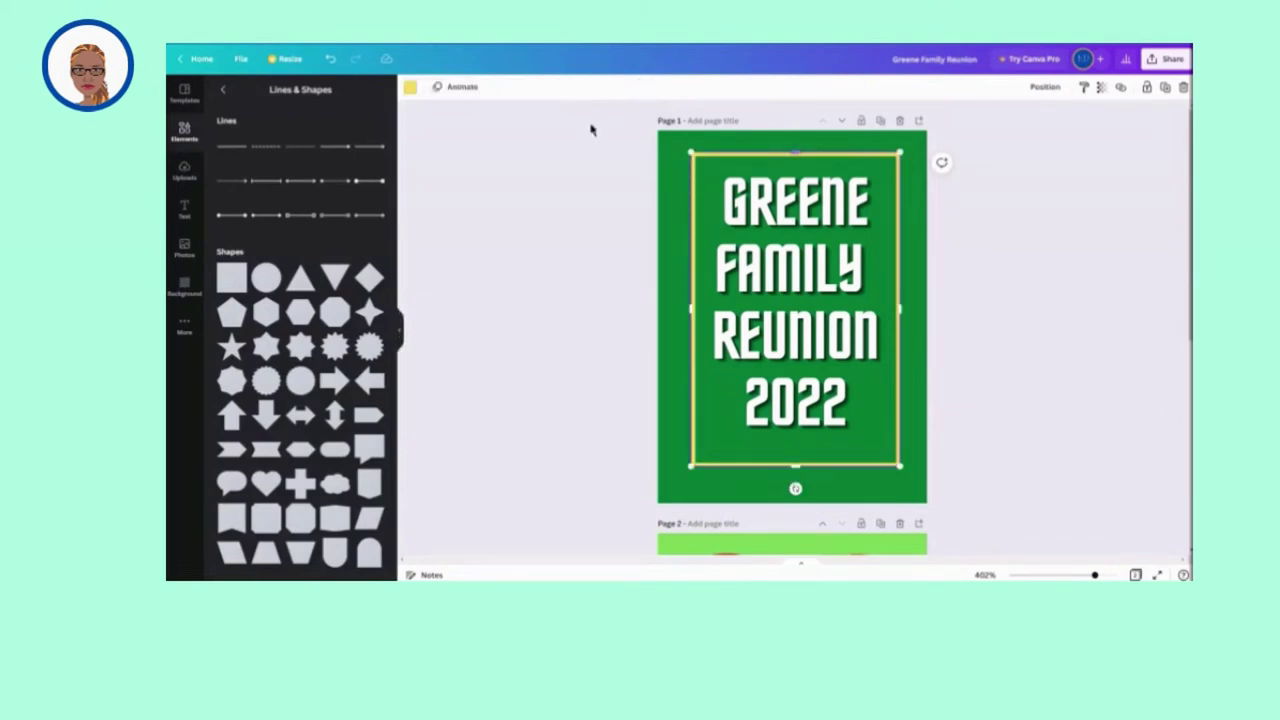
pyautogui.click(410, 88)
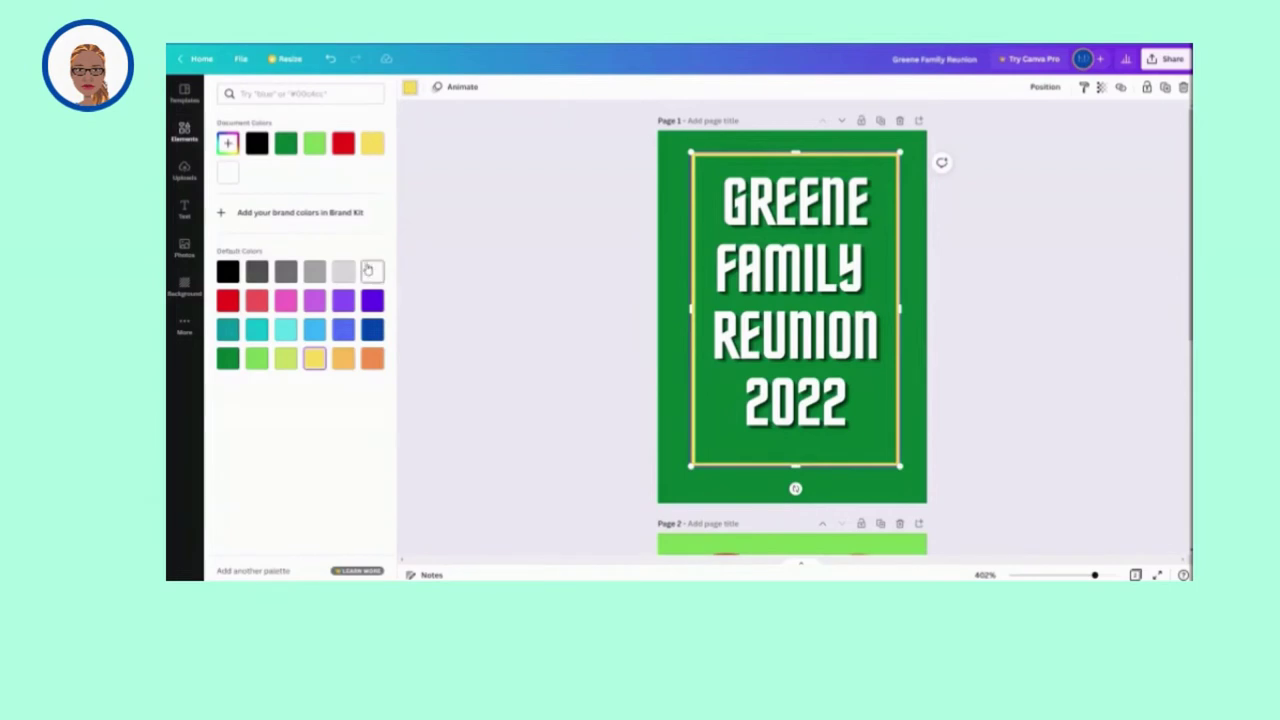
pyautogui.click(370, 271)
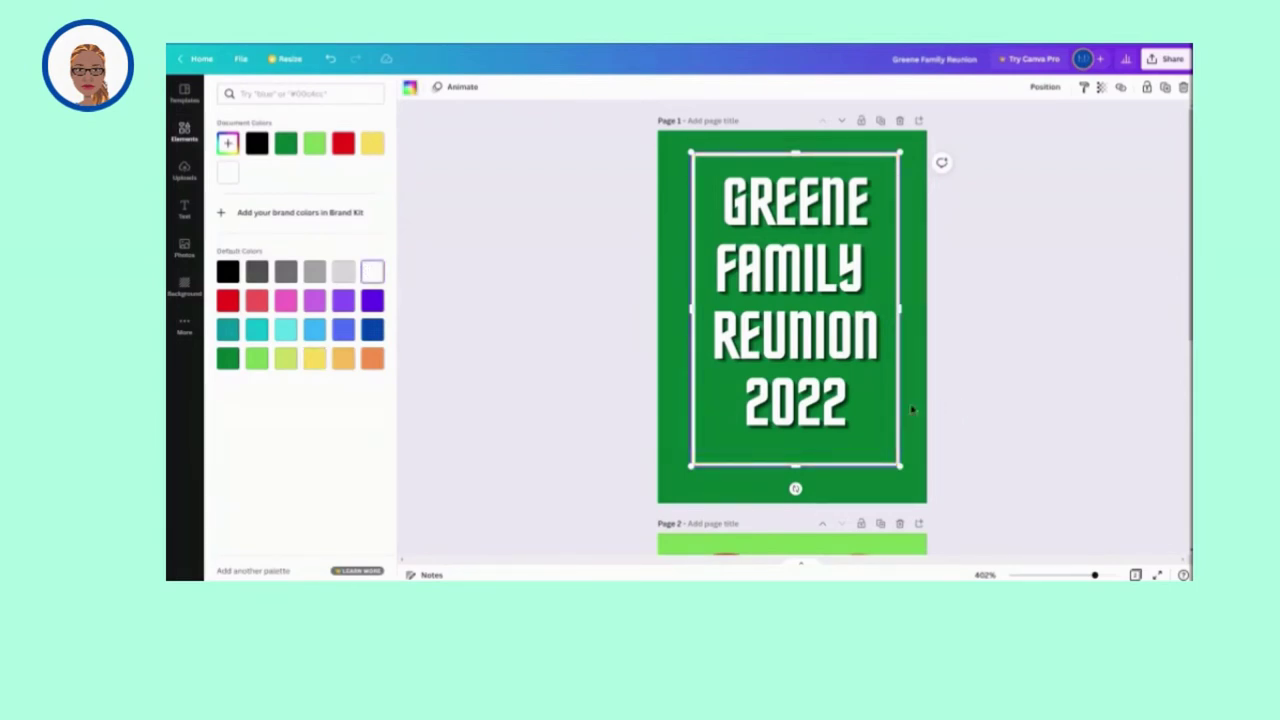
pyautogui.press('Escape')
# Review both pages together to check that the white text and frame suit the whole label
pyautogui.scroll(-3, 1013, 420)
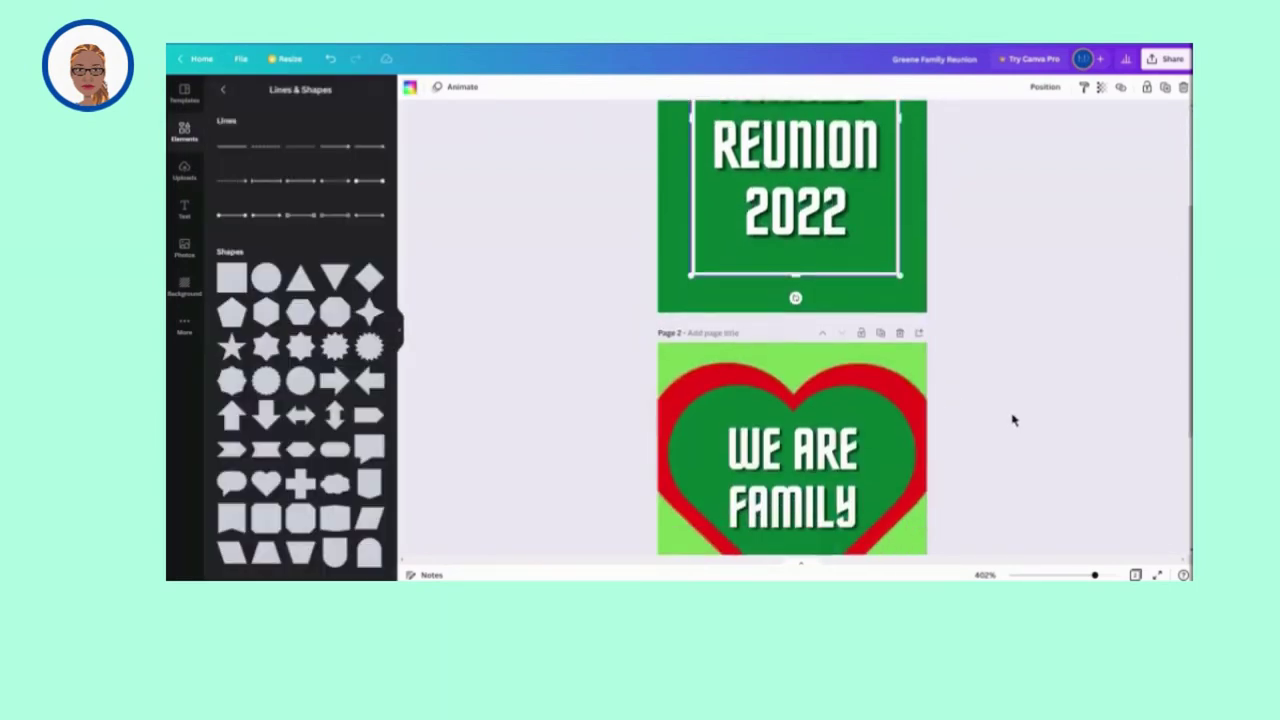
pyautogui.scroll(-2, 1013, 420)
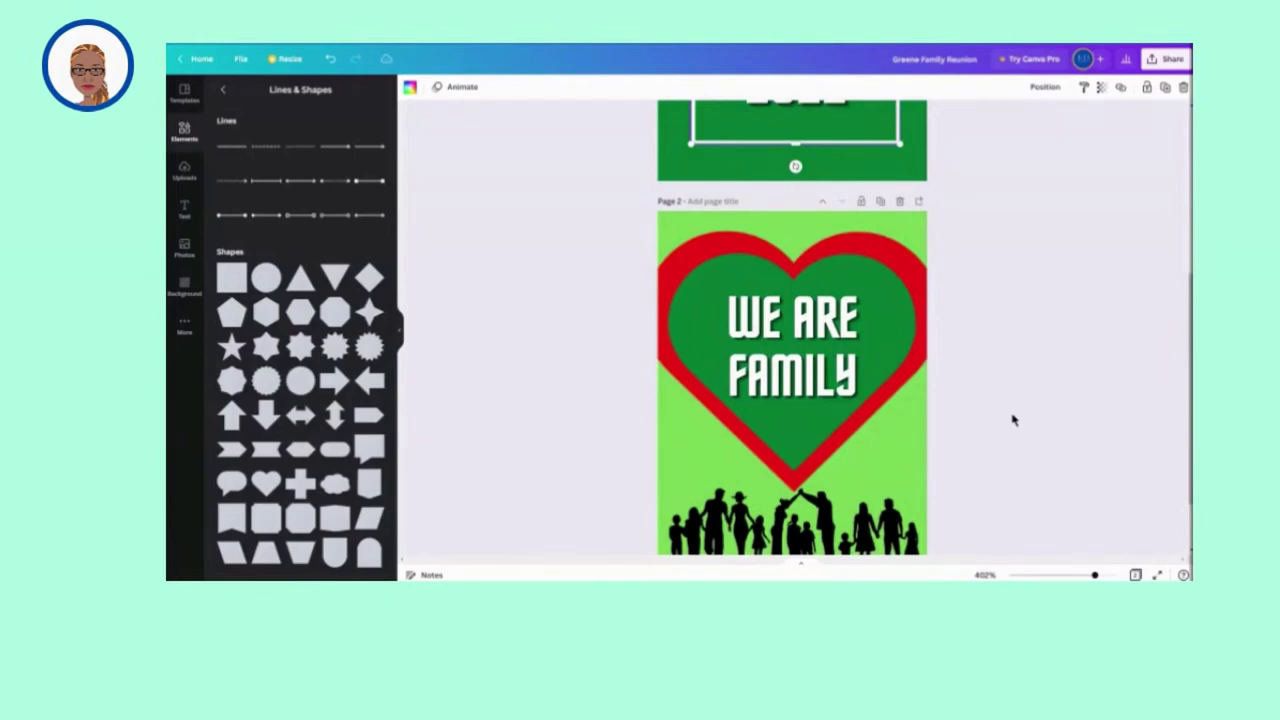
pyautogui.scroll(-2, 1013, 420)
pyautogui.scroll(3, 1013, 420)
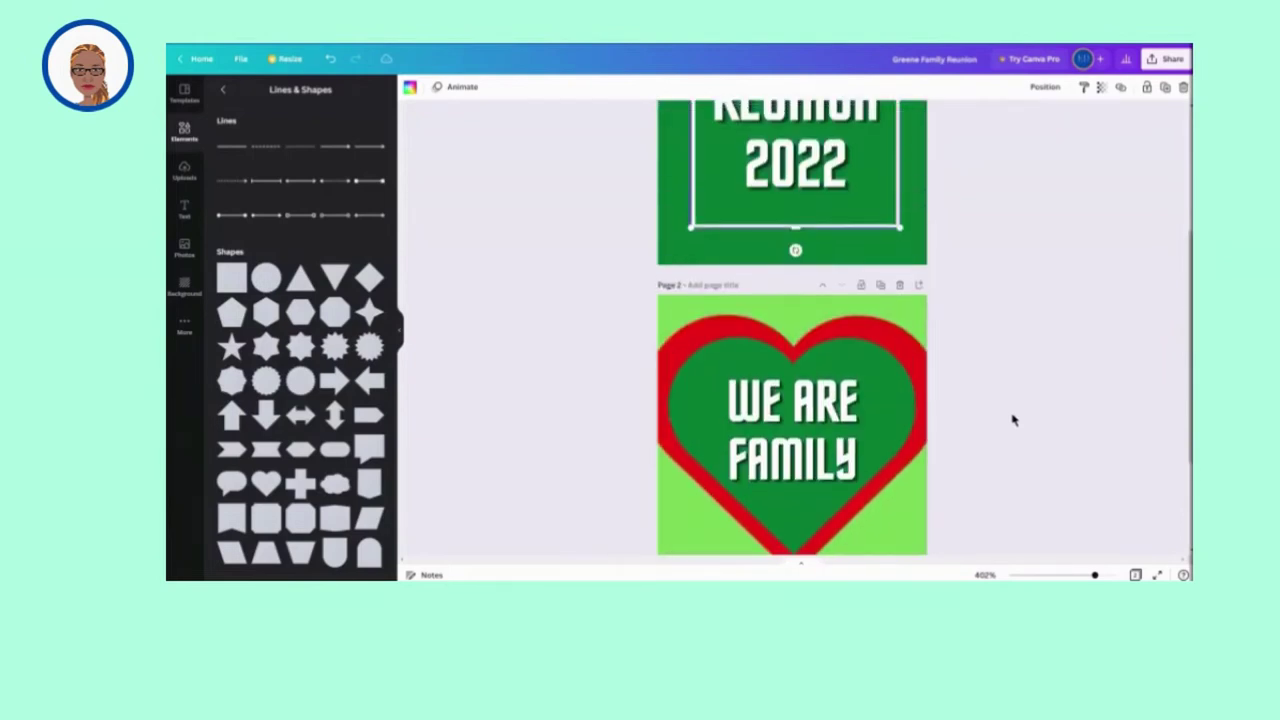
pyautogui.scroll(4, 1013, 420)
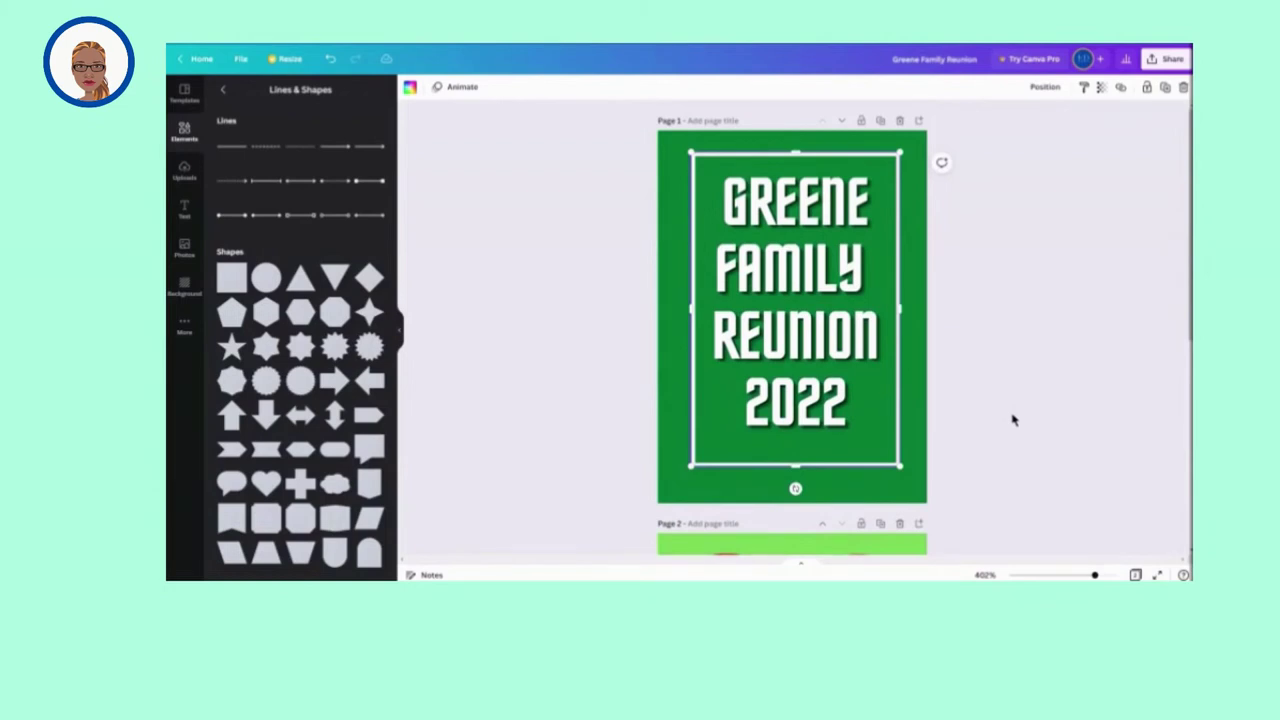
pyautogui.scroll(-6, 1013, 420)
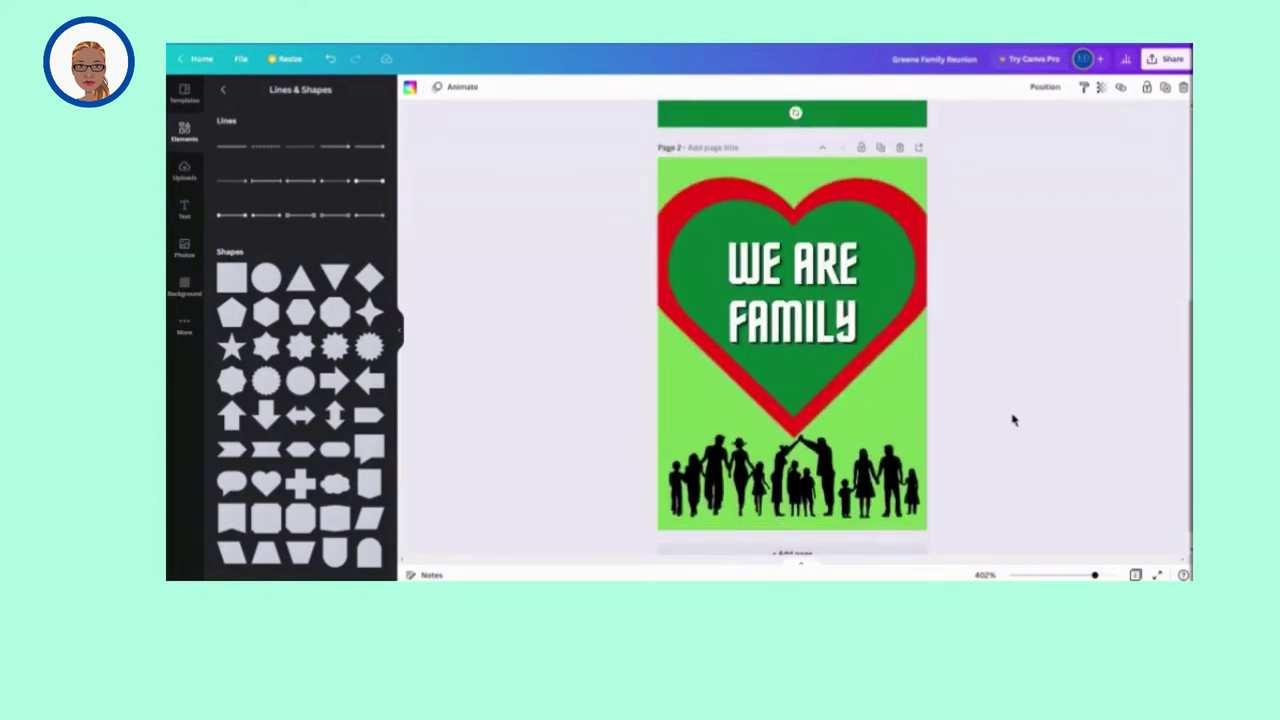
pyautogui.scroll(1, 1013, 420)
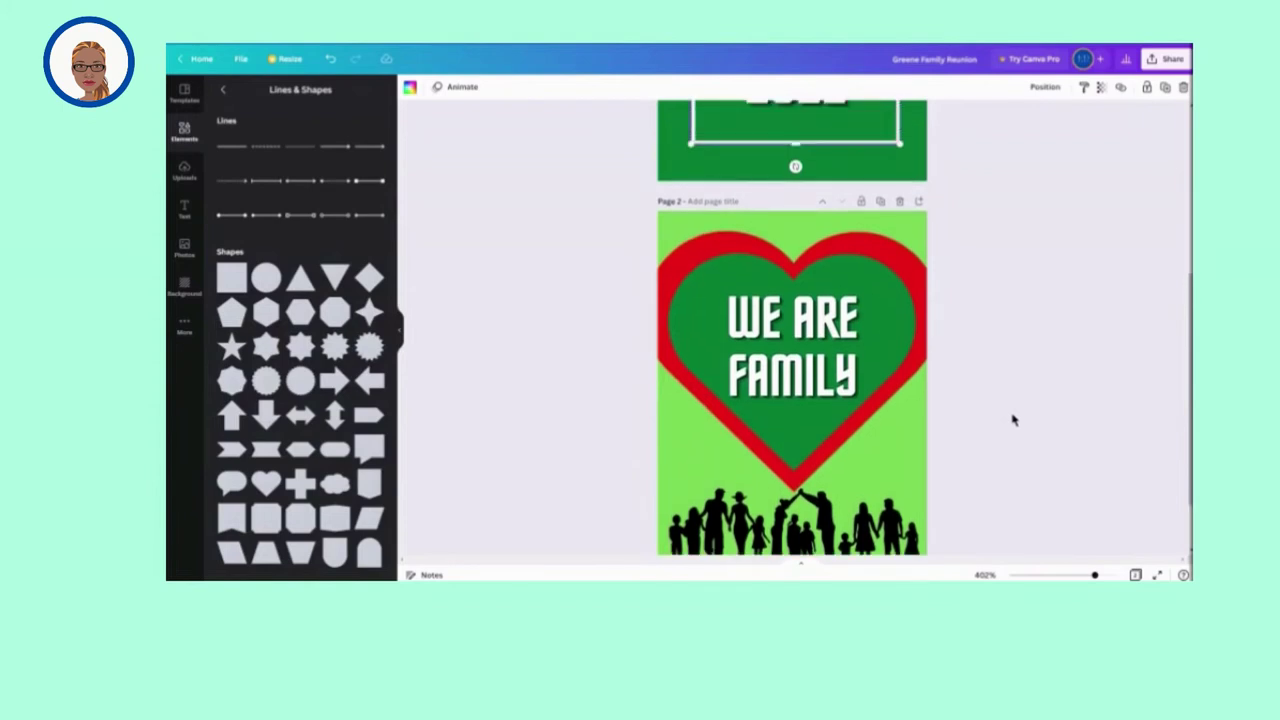
# Shorten the white frame on page 1 from its lower edge to about 1.5 in high
pyautogui.scroll(5, 1013, 420)
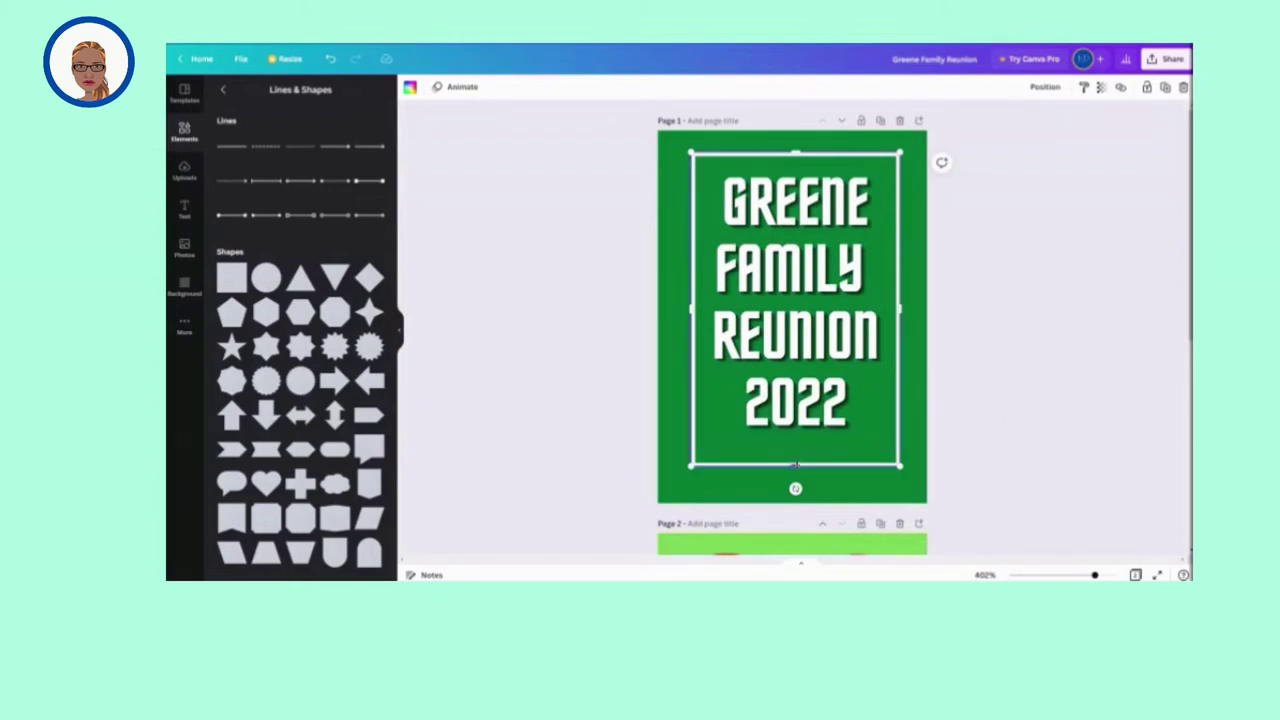
pyautogui.moveTo(795, 464); pyautogui.dragTo(795, 457)
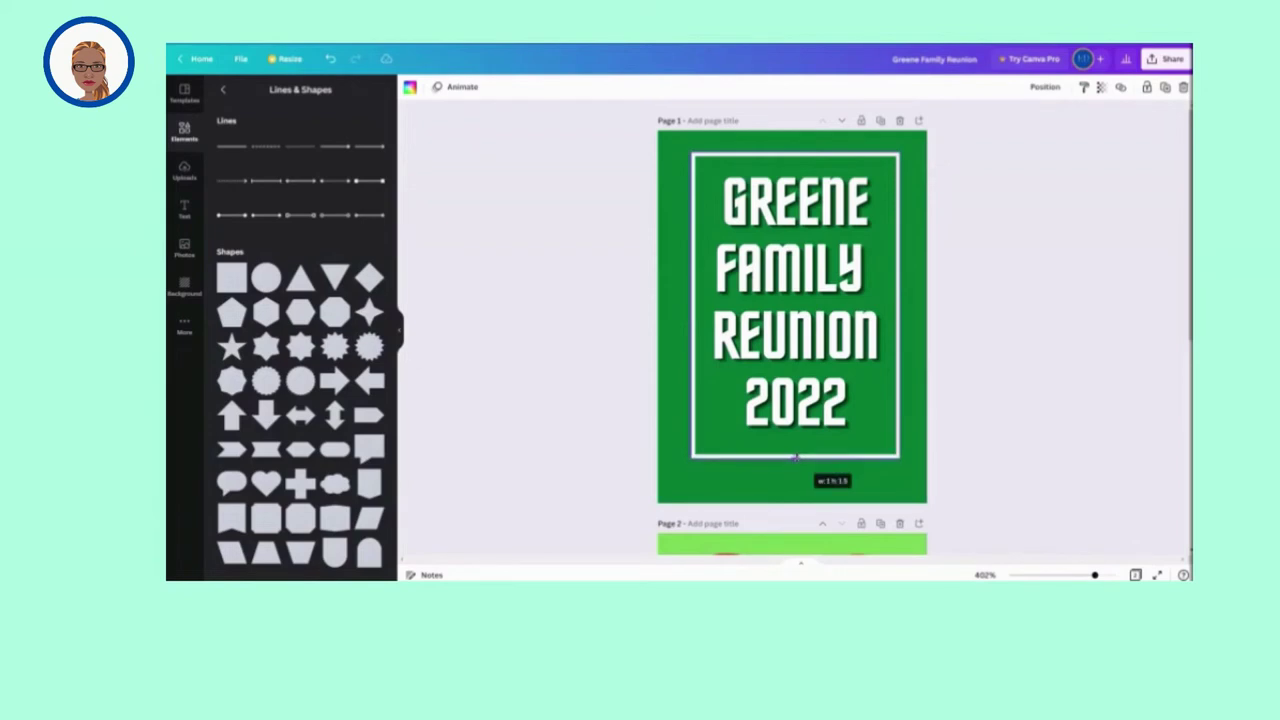
pyautogui.moveTo(795, 458); pyautogui.dragTo(795, 459)
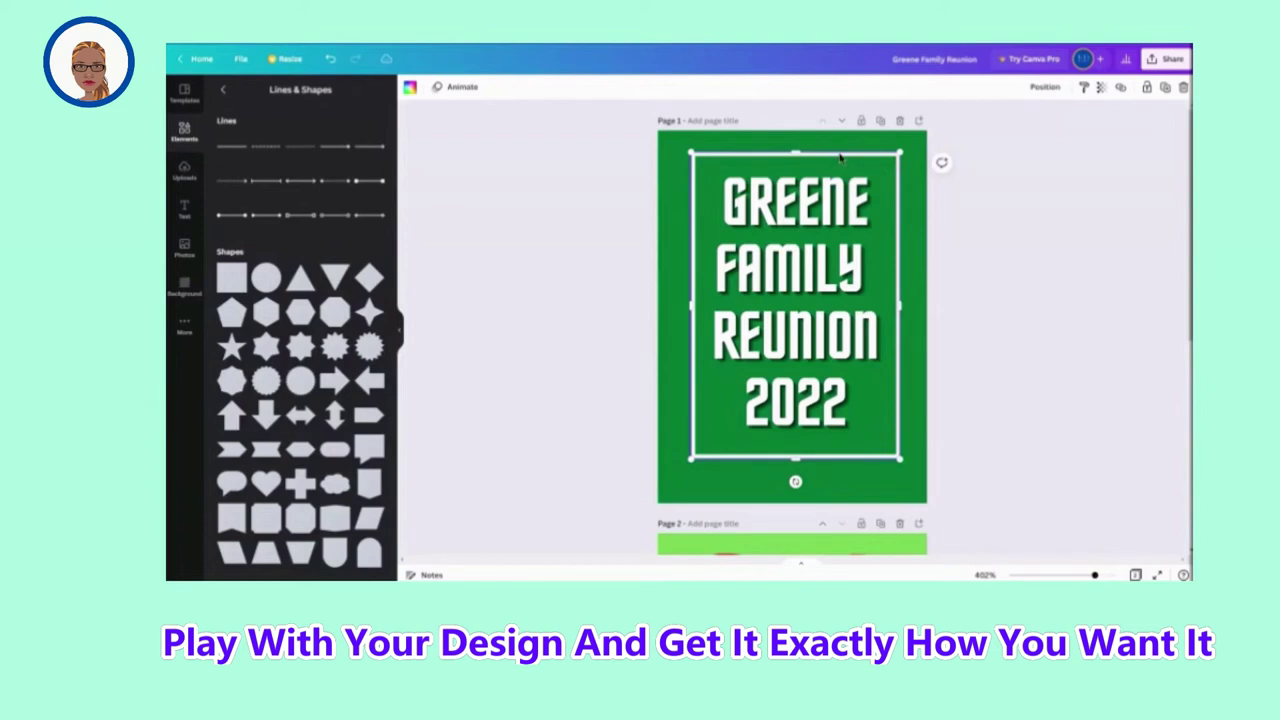
# Duplicate the white frame on page 1 and stretch the copy into a larger outer frame around the original
pyautogui.click(1166, 89)
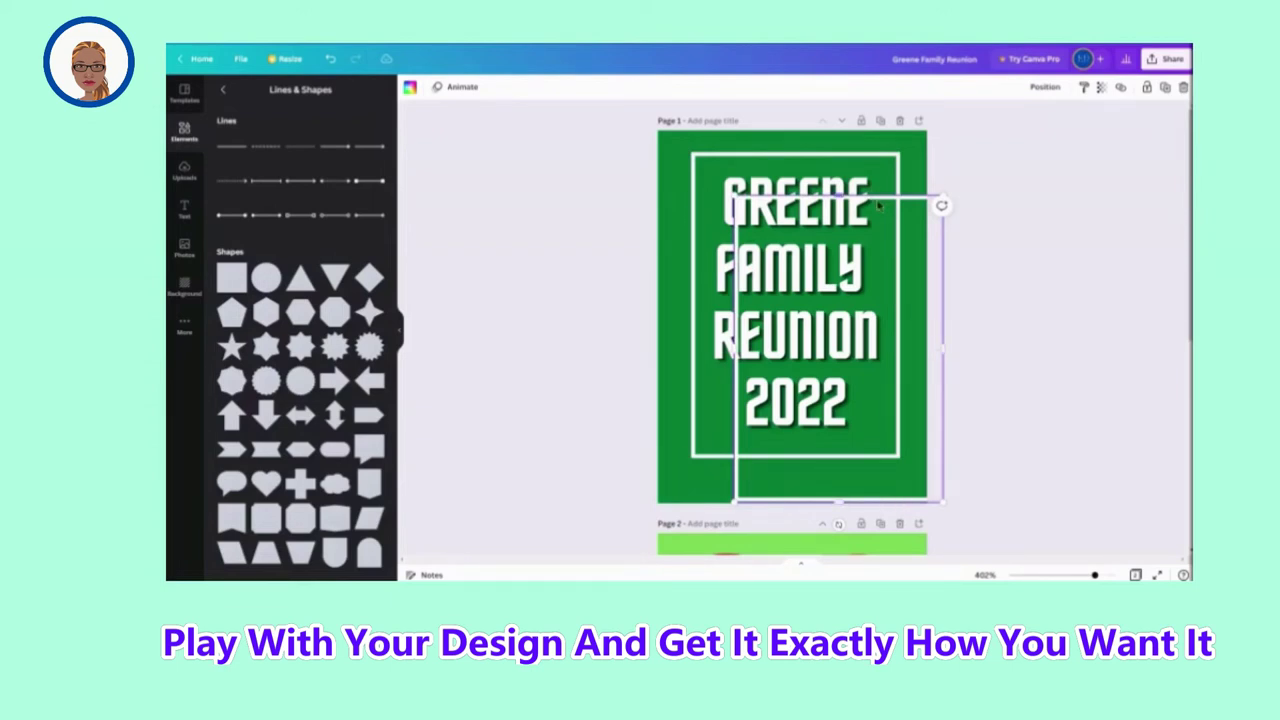
pyautogui.moveTo(880, 200); pyautogui.dragTo(782, 138)
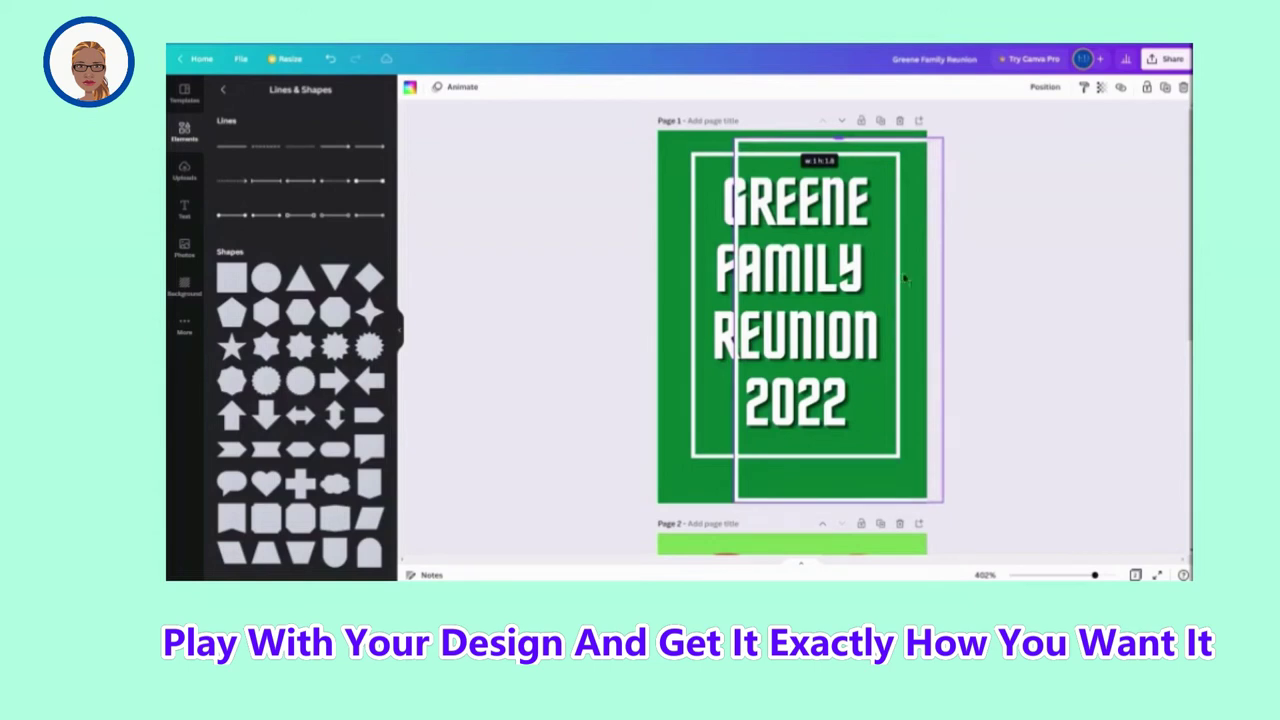
pyautogui.moveTo(928, 290); pyautogui.dragTo(883, 270)
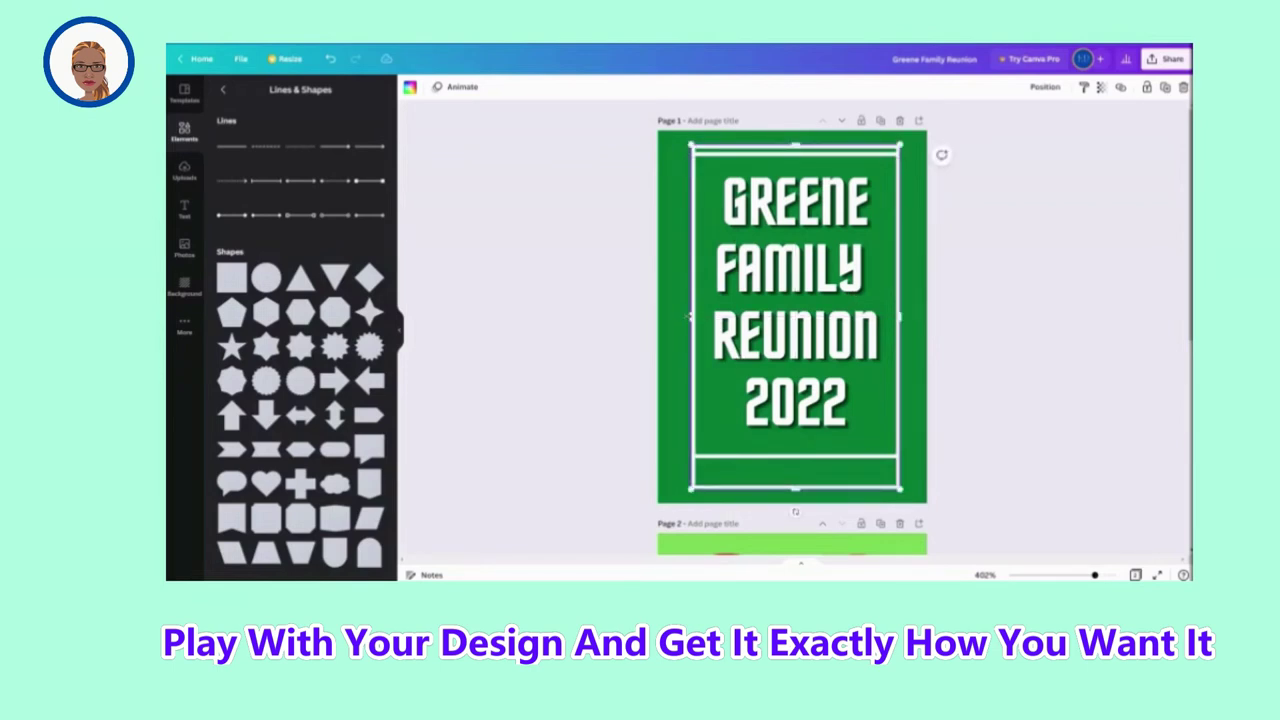
pyautogui.moveTo(689, 316); pyautogui.dragTo(678, 316)
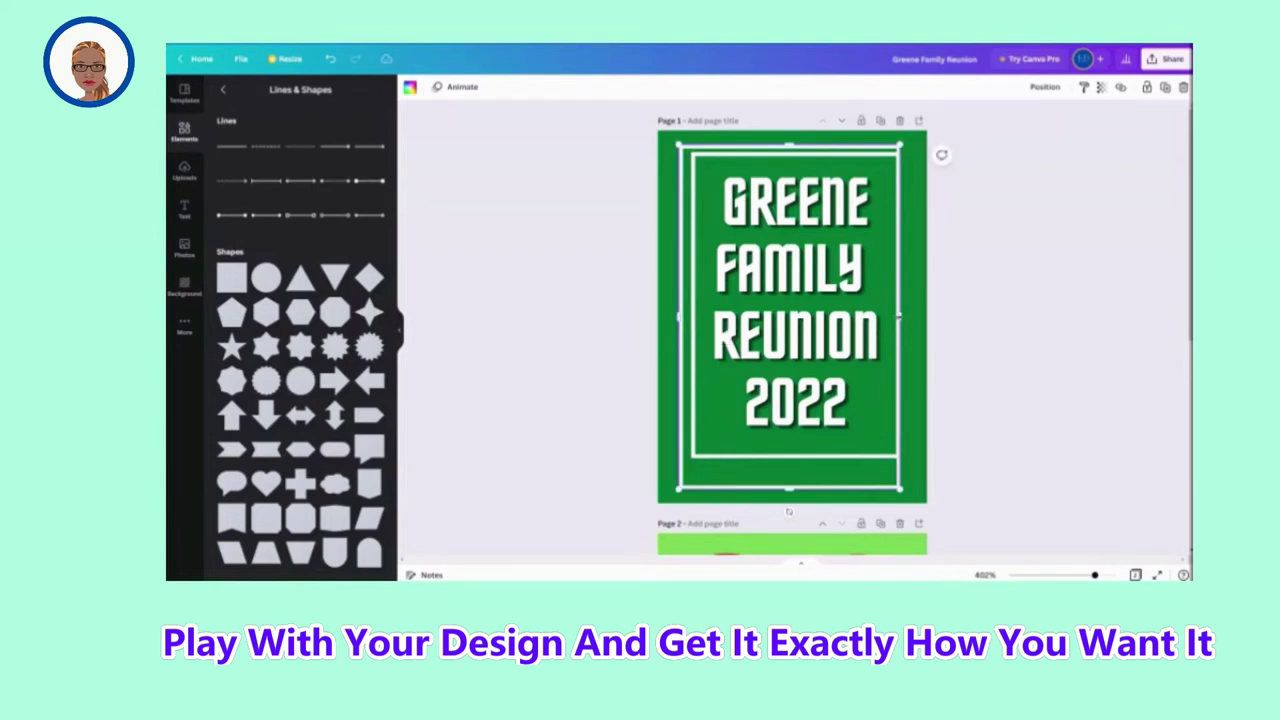
pyautogui.moveTo(898, 316); pyautogui.dragTo(916, 315)
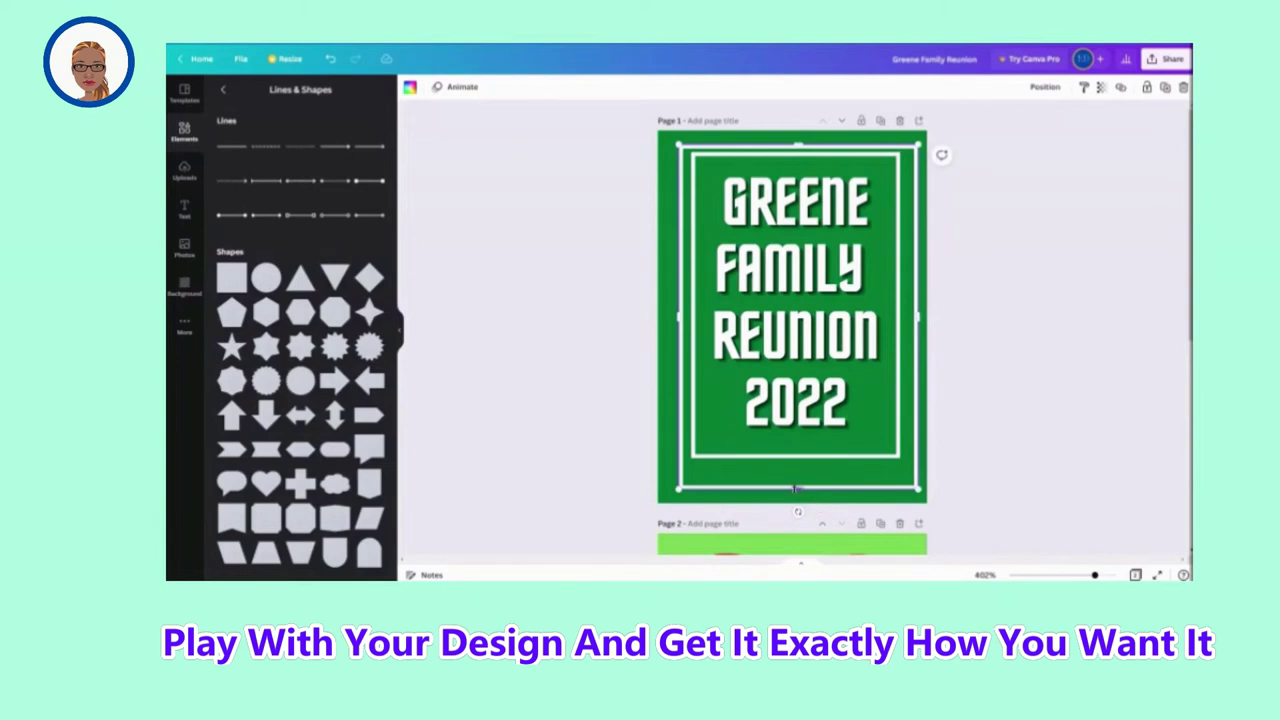
pyautogui.moveTo(797, 488); pyautogui.dragTo(795, 476)
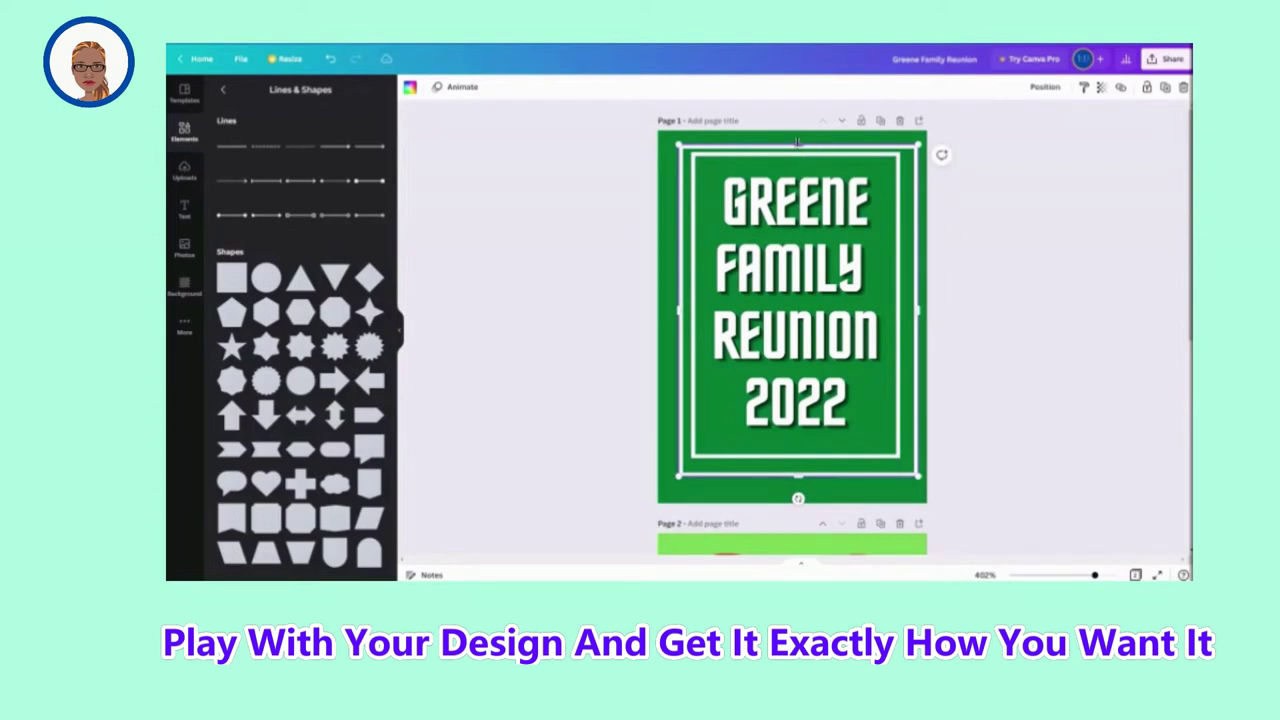
pyautogui.moveTo(797, 141); pyautogui.dragTo(797, 139)
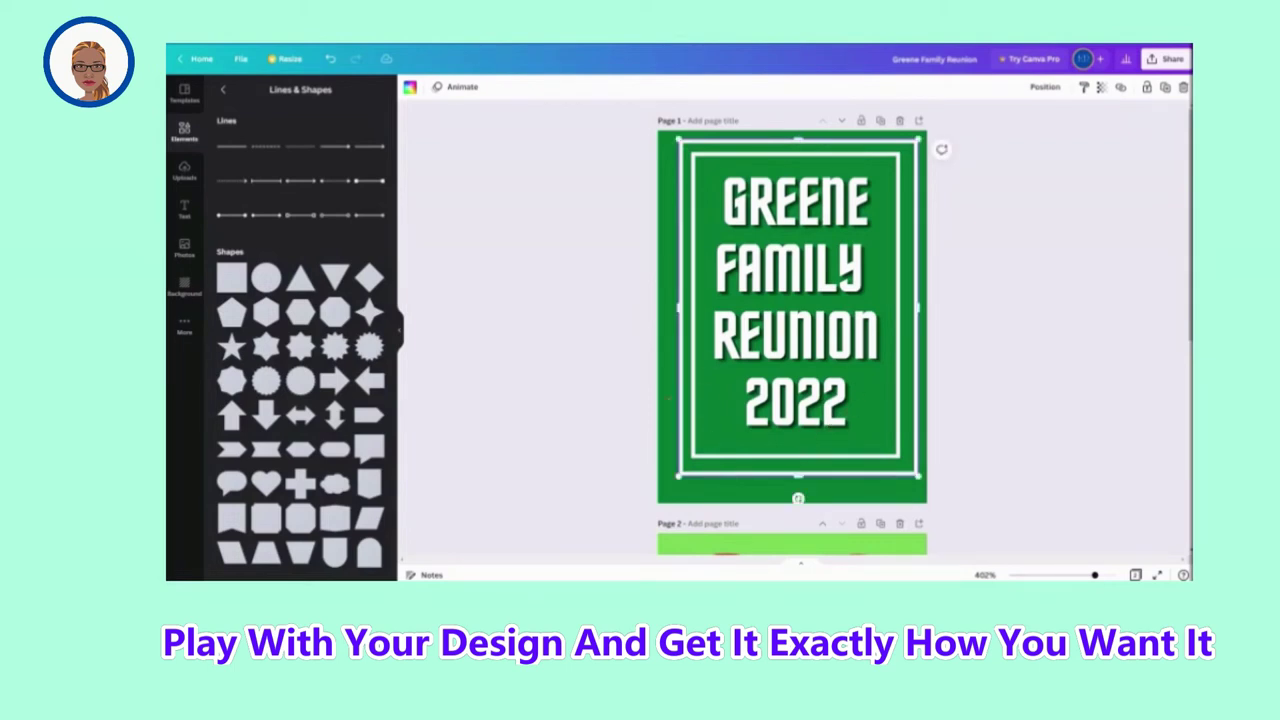
# Even out the outer frame's gaps around the inner one at about 1.1 × 1.6 in and recolour it light green
pyautogui.moveTo(678, 308); pyautogui.dragTo(674, 308)
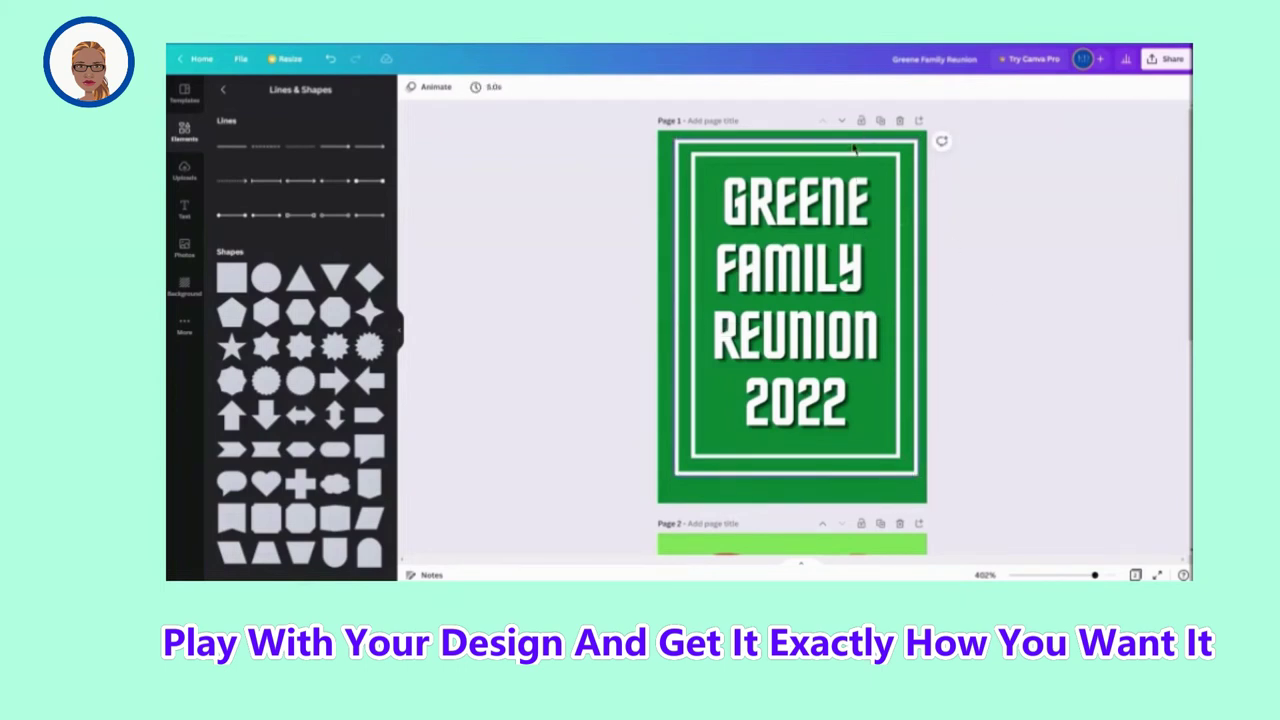
pyautogui.moveTo(850, 141); pyautogui.dragTo(850, 141)
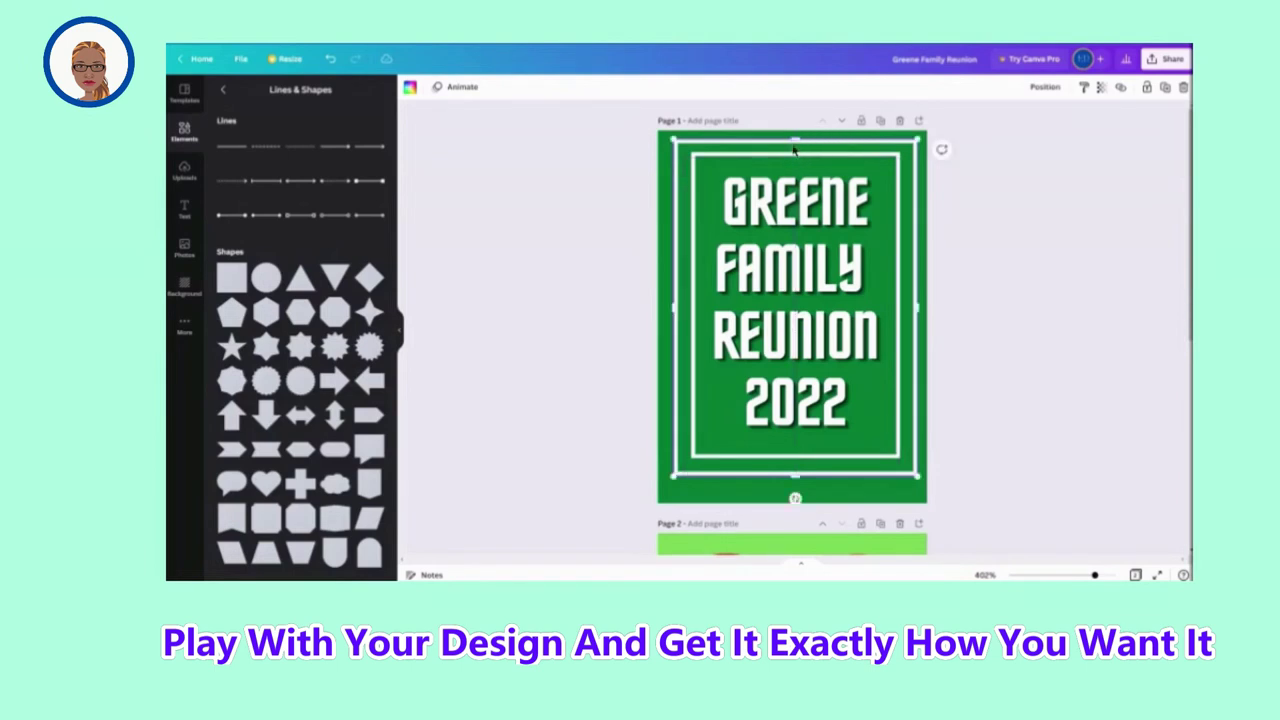
pyautogui.moveTo(796, 479); pyautogui.dragTo(792, 468)
pyautogui.moveTo(675, 304); pyautogui.dragTo(680, 303)
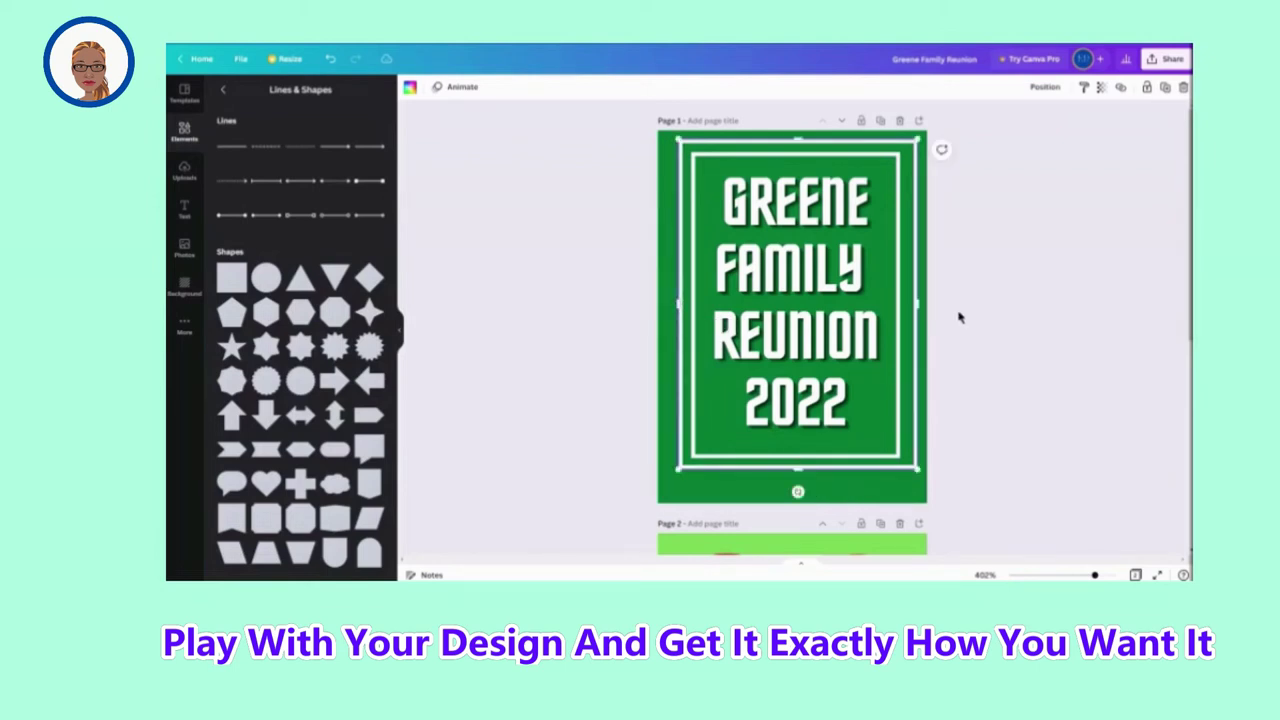
pyautogui.moveTo(914, 304); pyautogui.dragTo(909, 305)
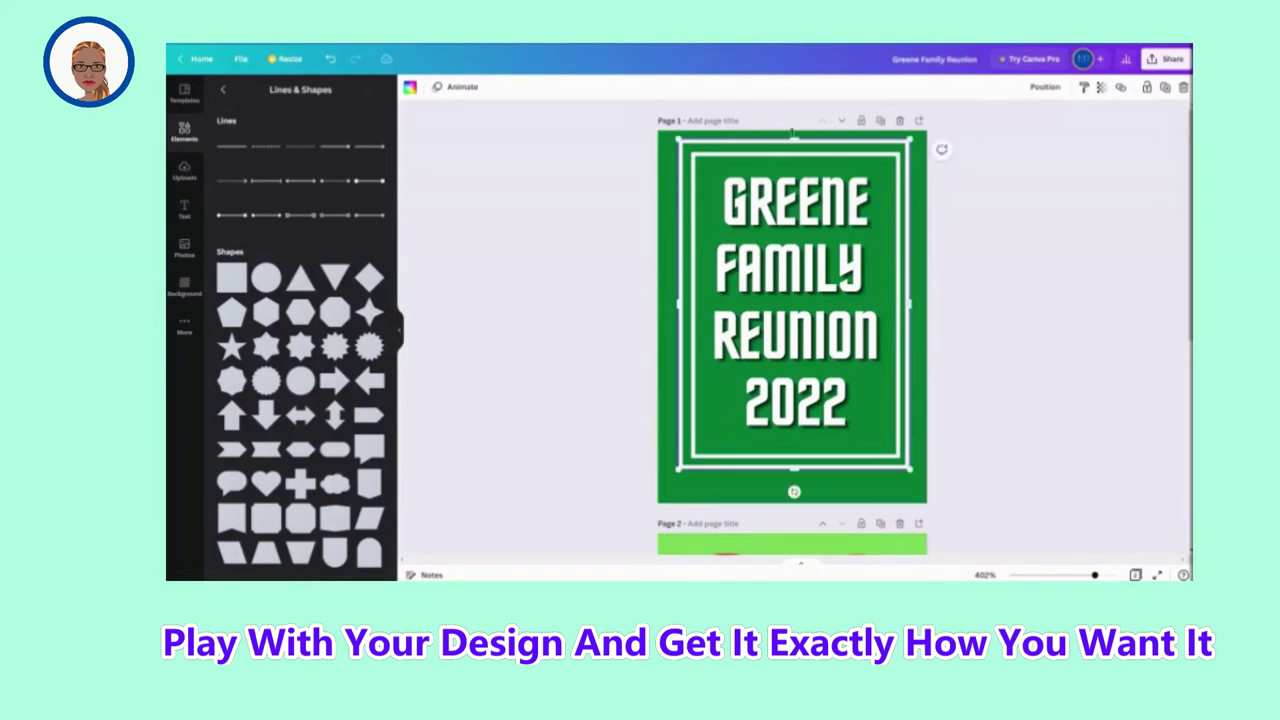
pyautogui.moveTo(794, 141); pyautogui.dragTo(794, 143)
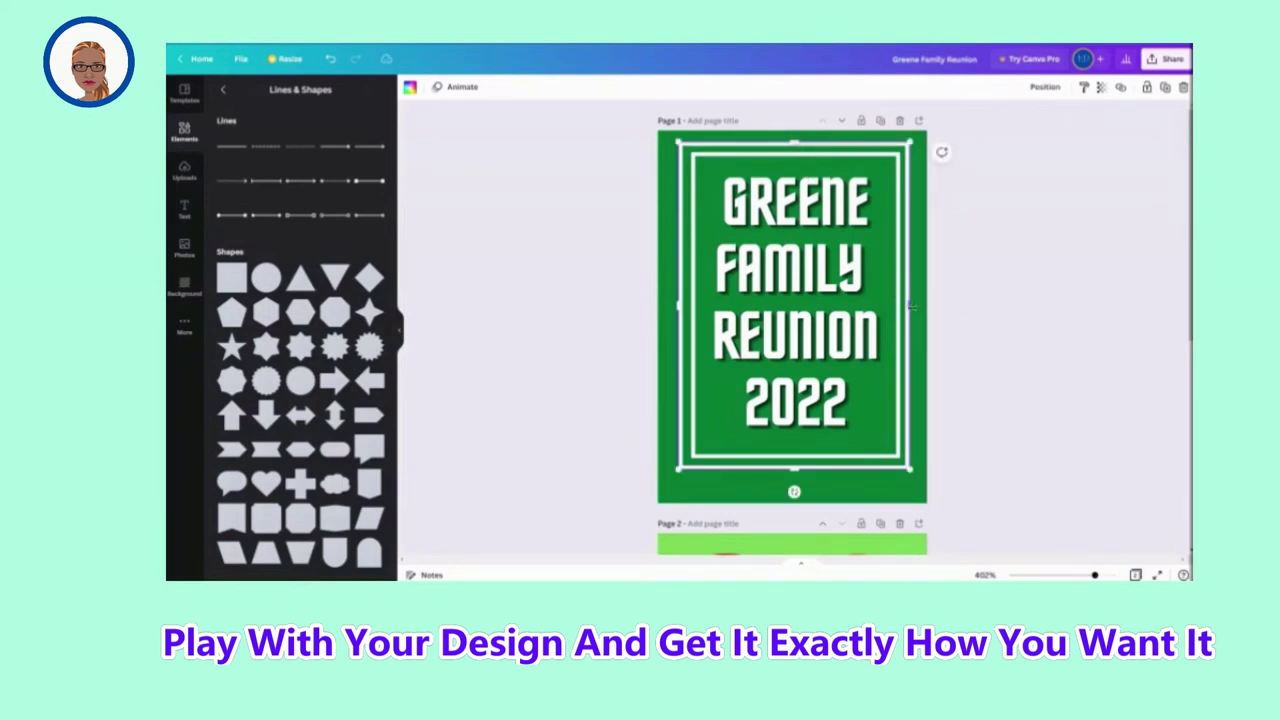
pyautogui.moveTo(911, 306); pyautogui.dragTo(912, 306)
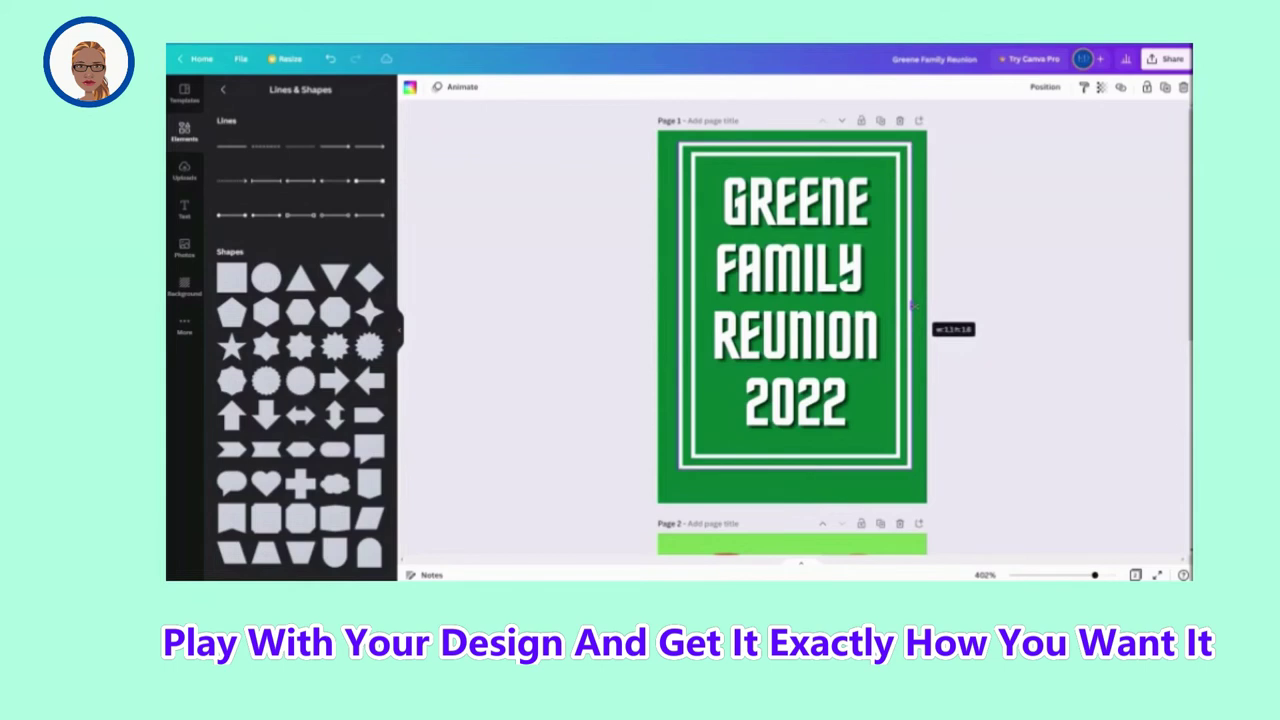
pyautogui.moveTo(912, 305); pyautogui.dragTo(913, 305)
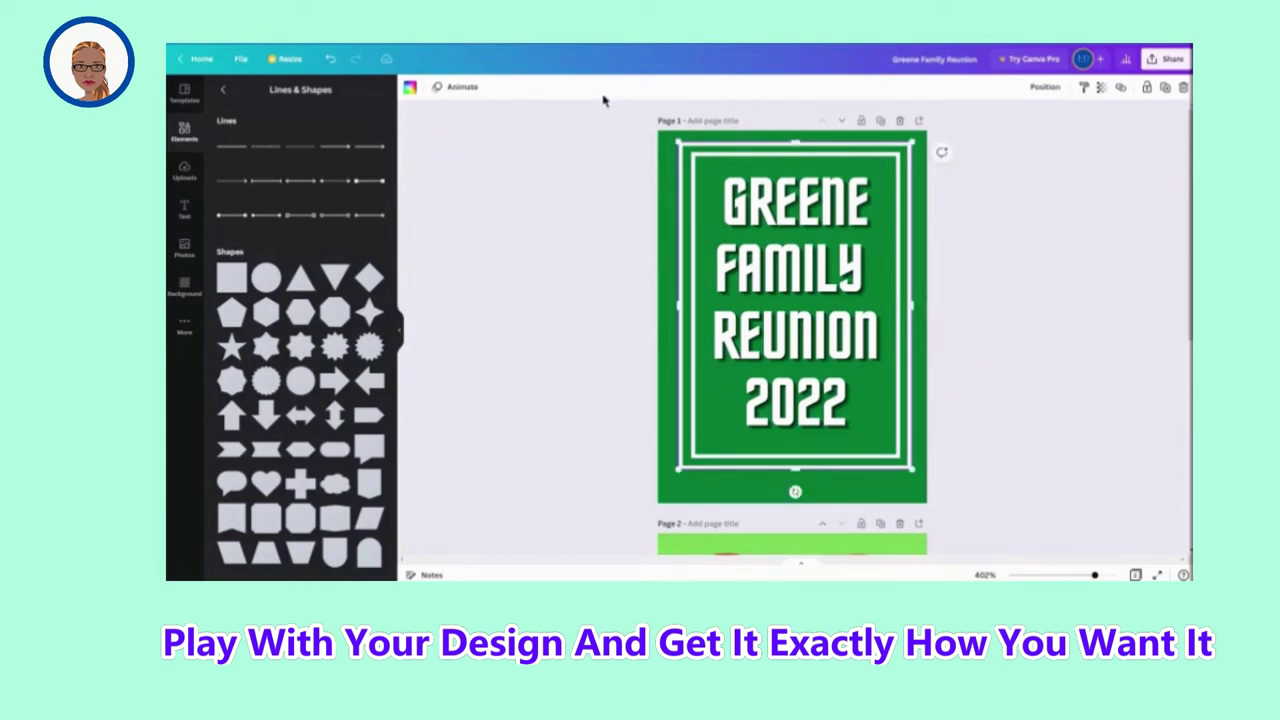
pyautogui.click(409, 90)
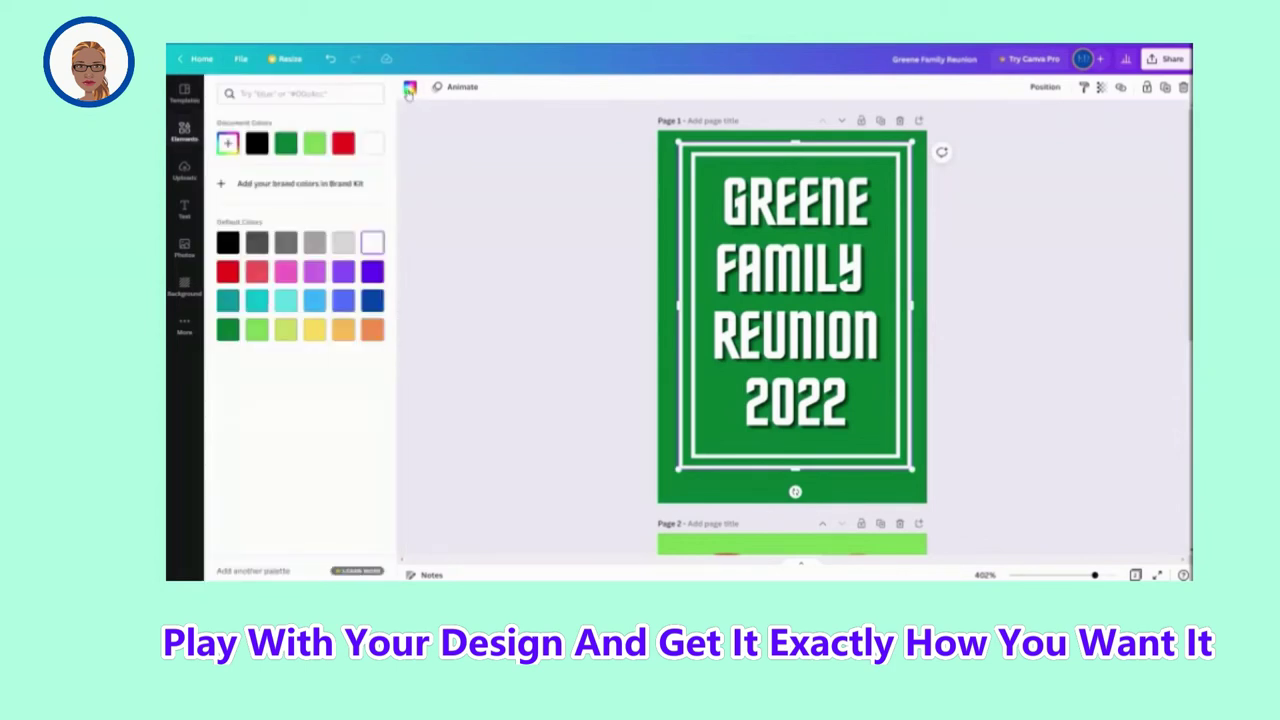
pyautogui.click(257, 334)
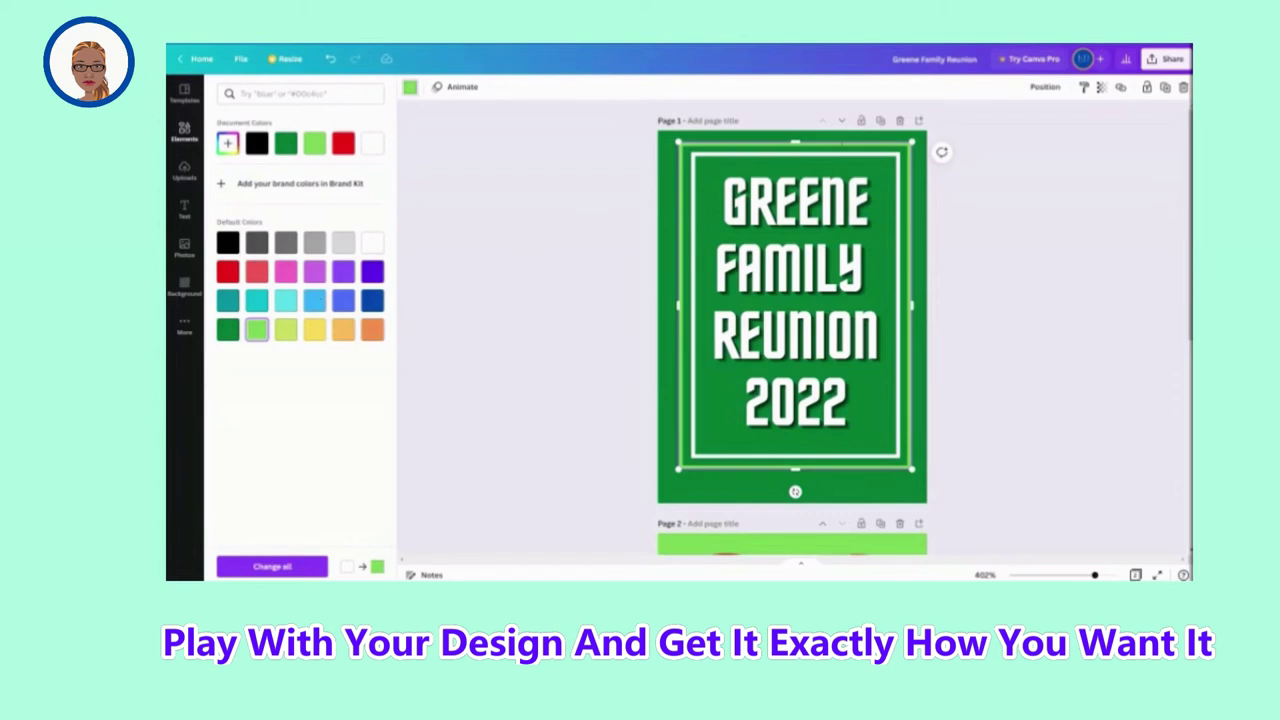
# Duplicate the light green frame and stretch the copy into a third, outermost frame close to the page 1 edges
pyautogui.click(1165, 88)
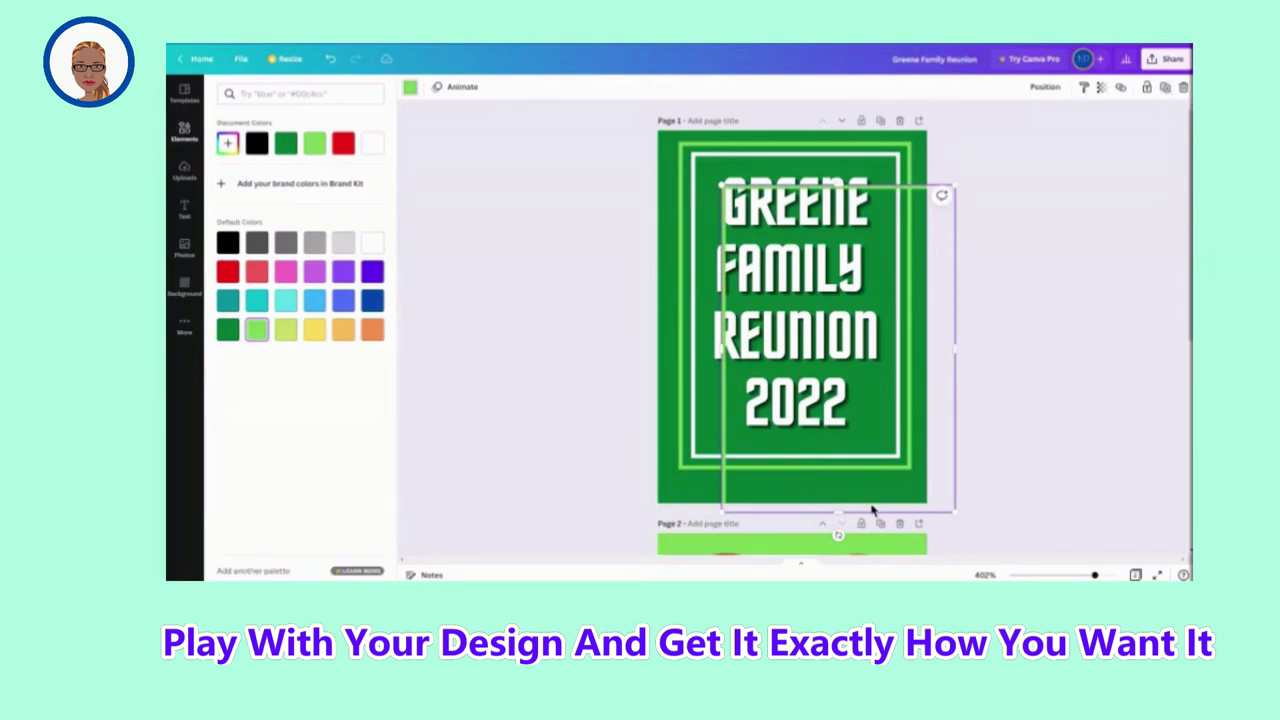
pyautogui.moveTo(826, 473); pyautogui.dragTo(820, 446)
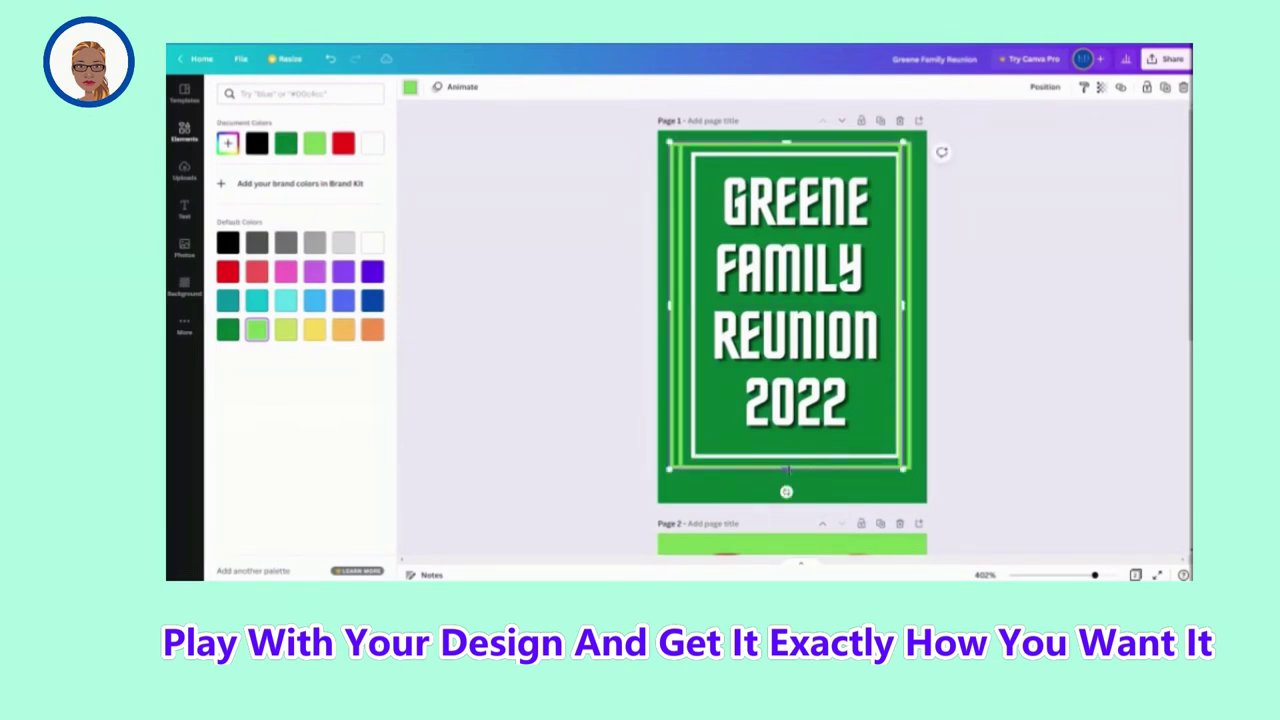
pyautogui.moveTo(786, 470); pyautogui.dragTo(787, 485)
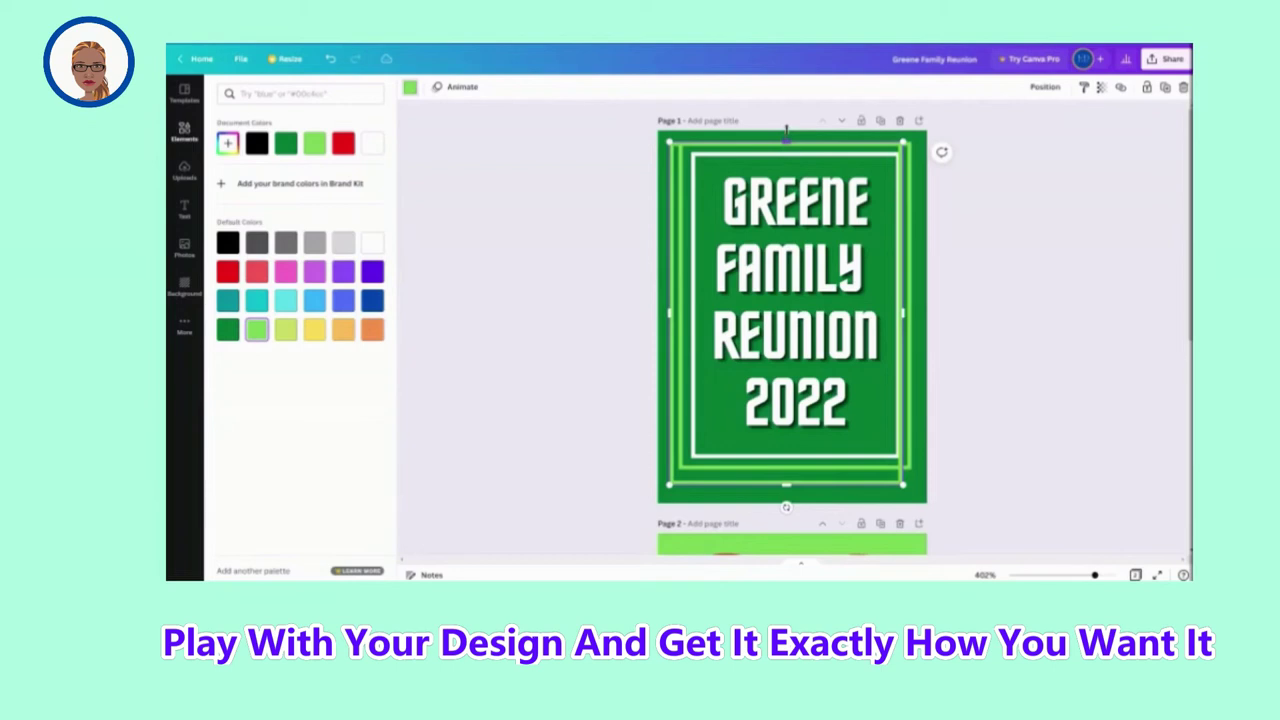
pyautogui.moveTo(786, 127); pyautogui.dragTo(786, 130)
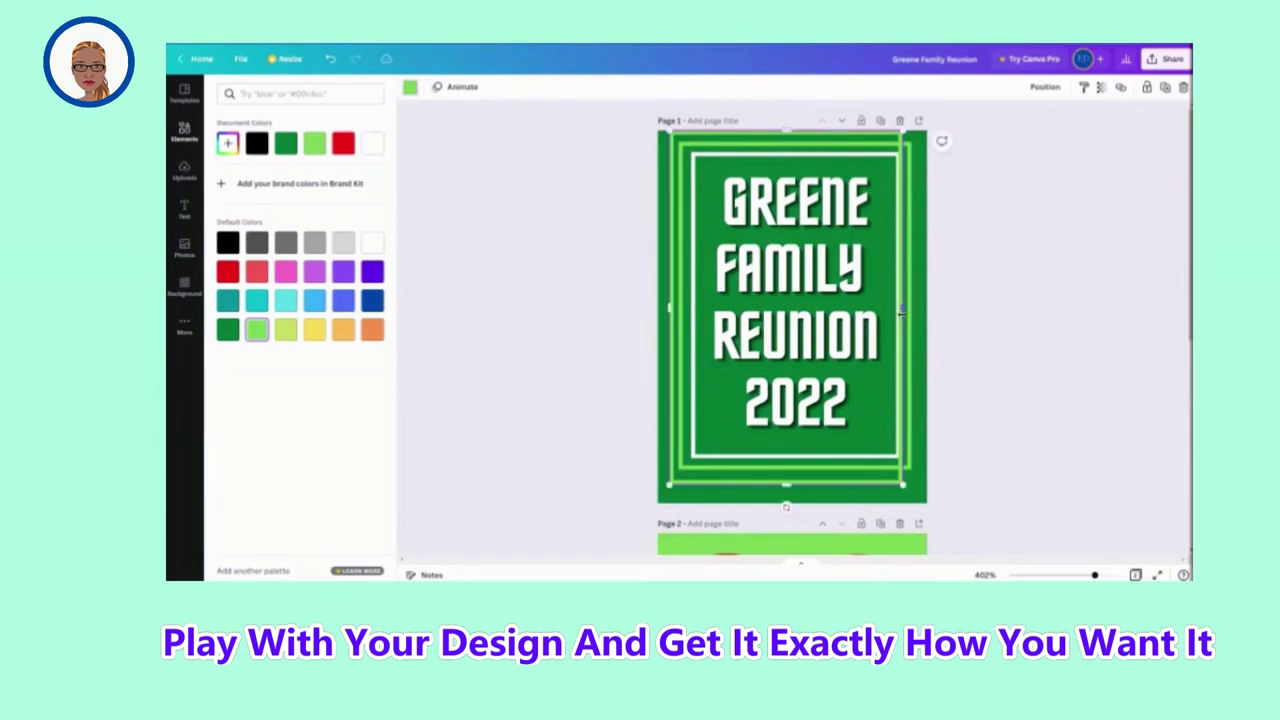
pyautogui.moveTo(902, 308); pyautogui.dragTo(920, 312)
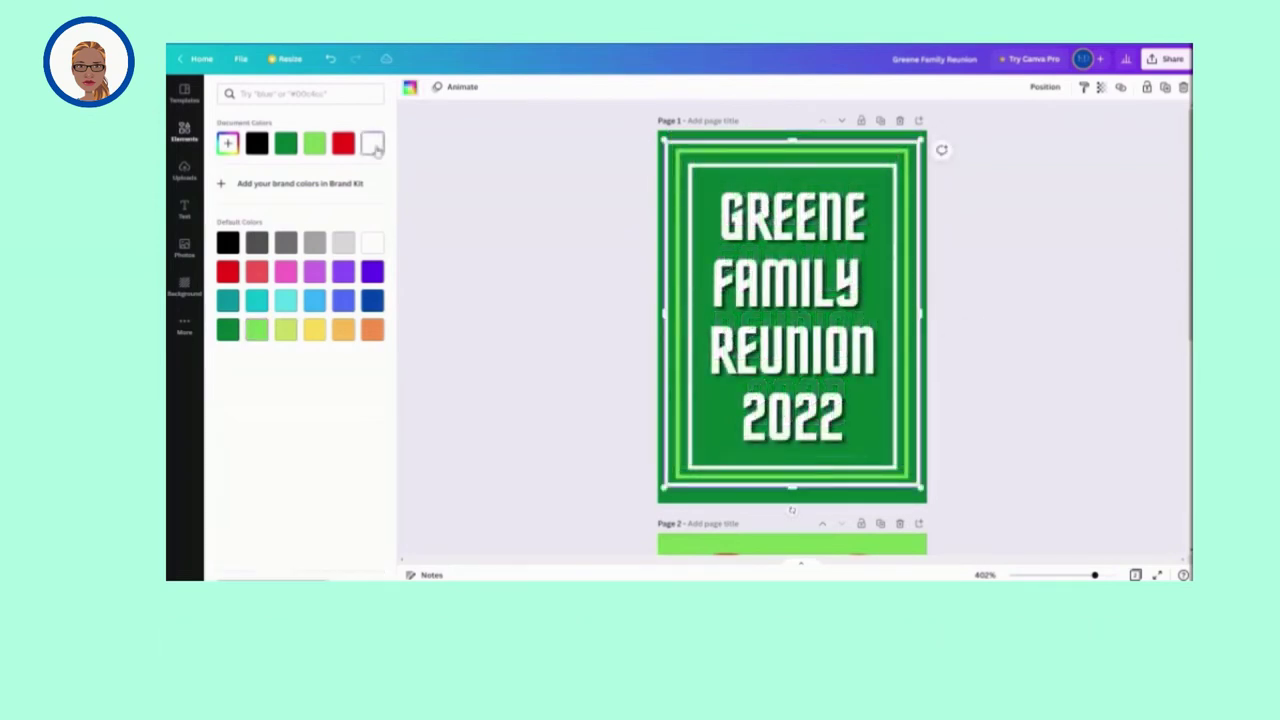
# Recolour the outermost frame on page 1 white and deselect it
pyautogui.click(376, 148)
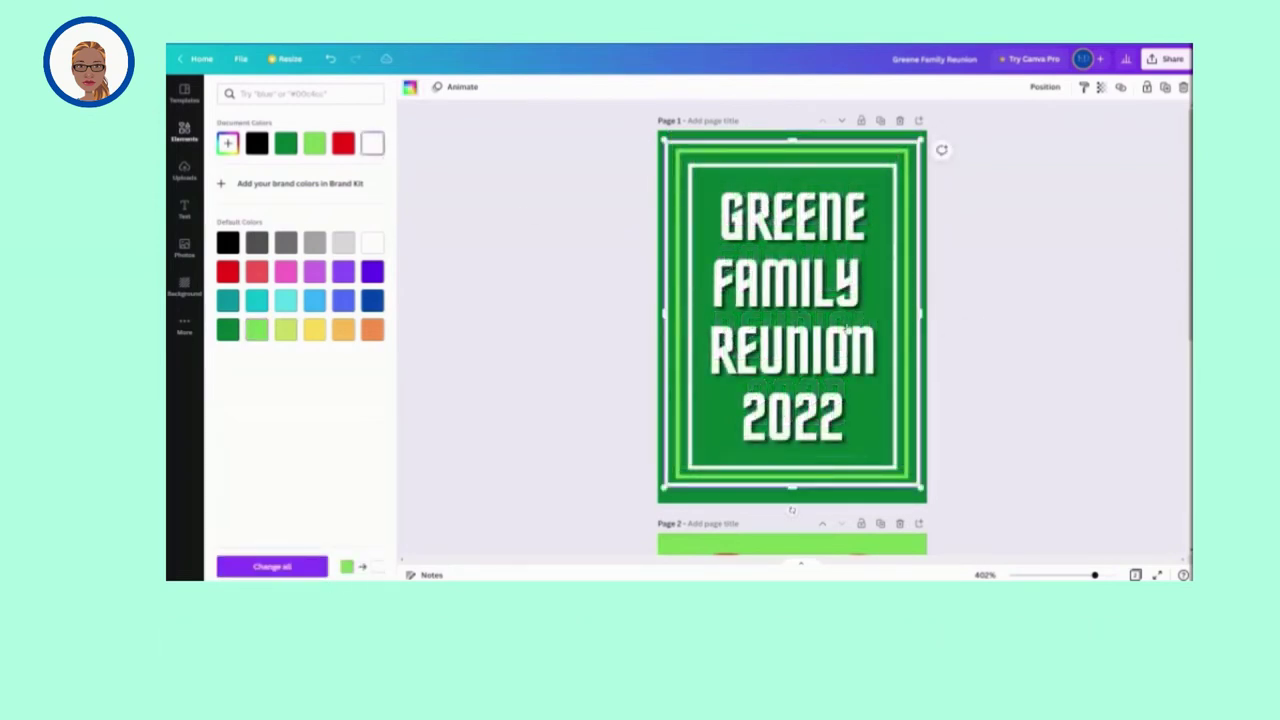
pyautogui.press('Escape')
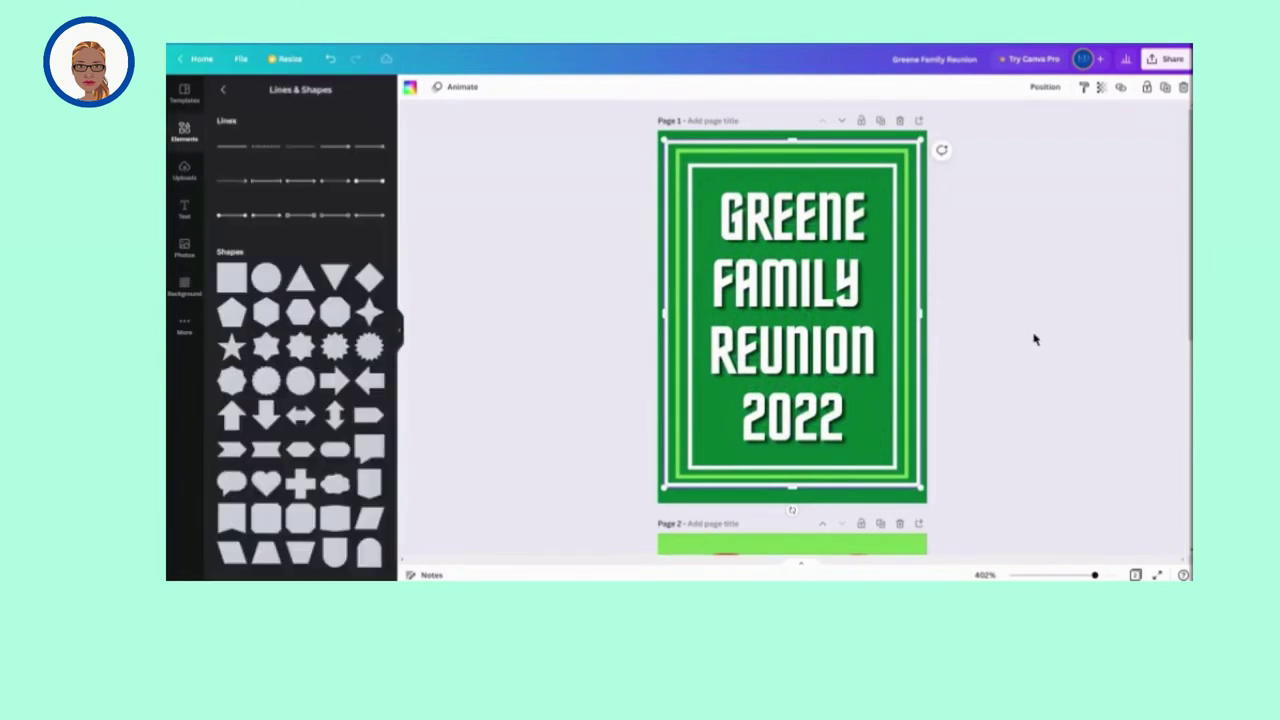
pyautogui.press('Escape')
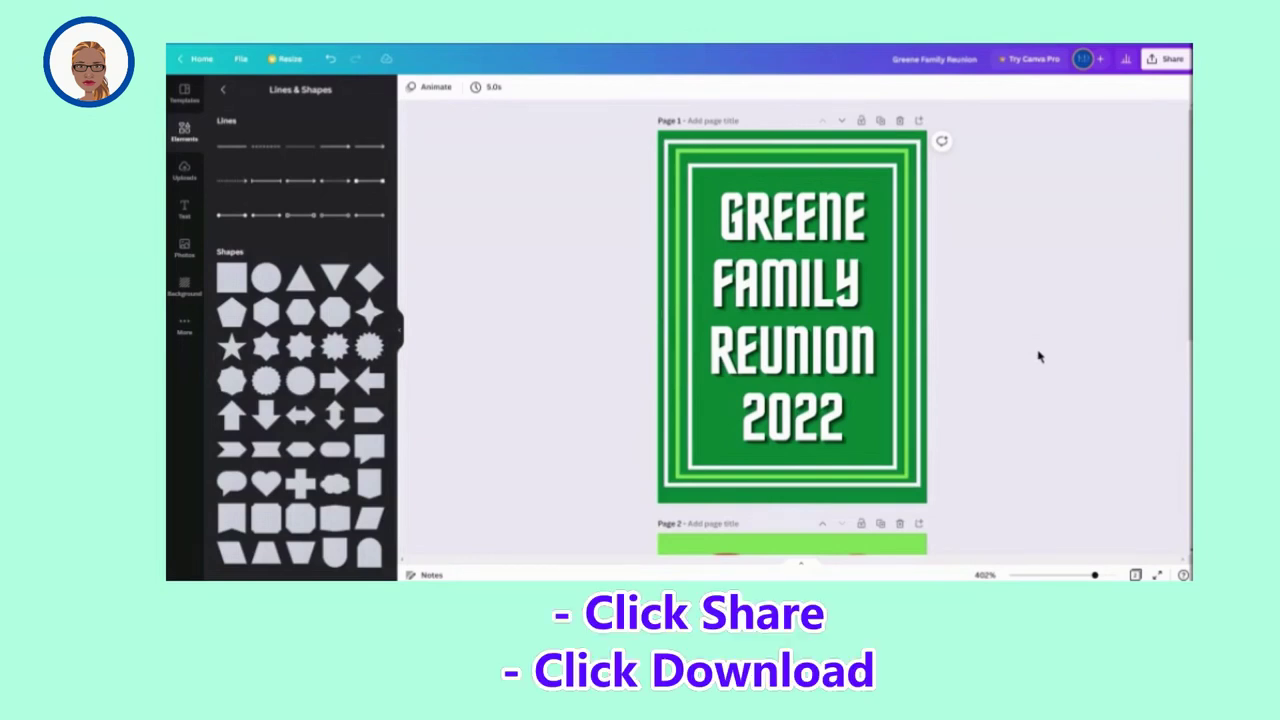
# Download all pages of the label design as PNG files
pyautogui.scroll(-6, 1039, 356)
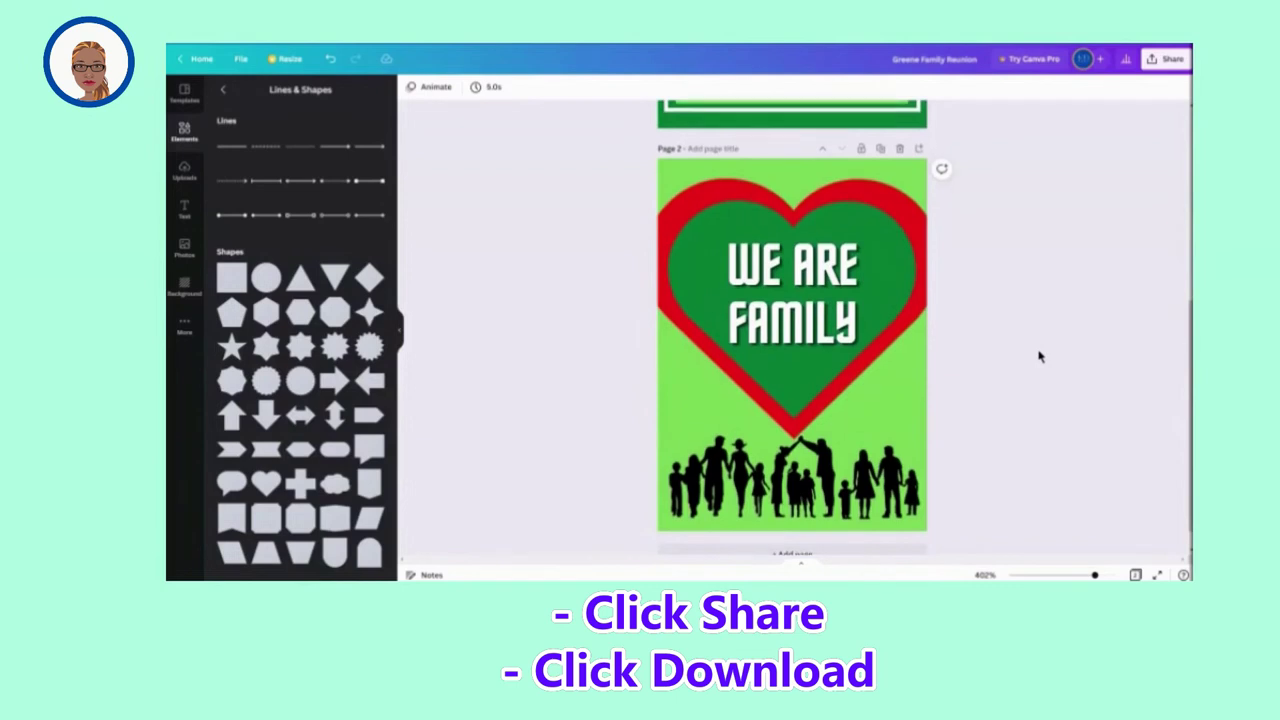
pyautogui.scroll(2, 1039, 356)
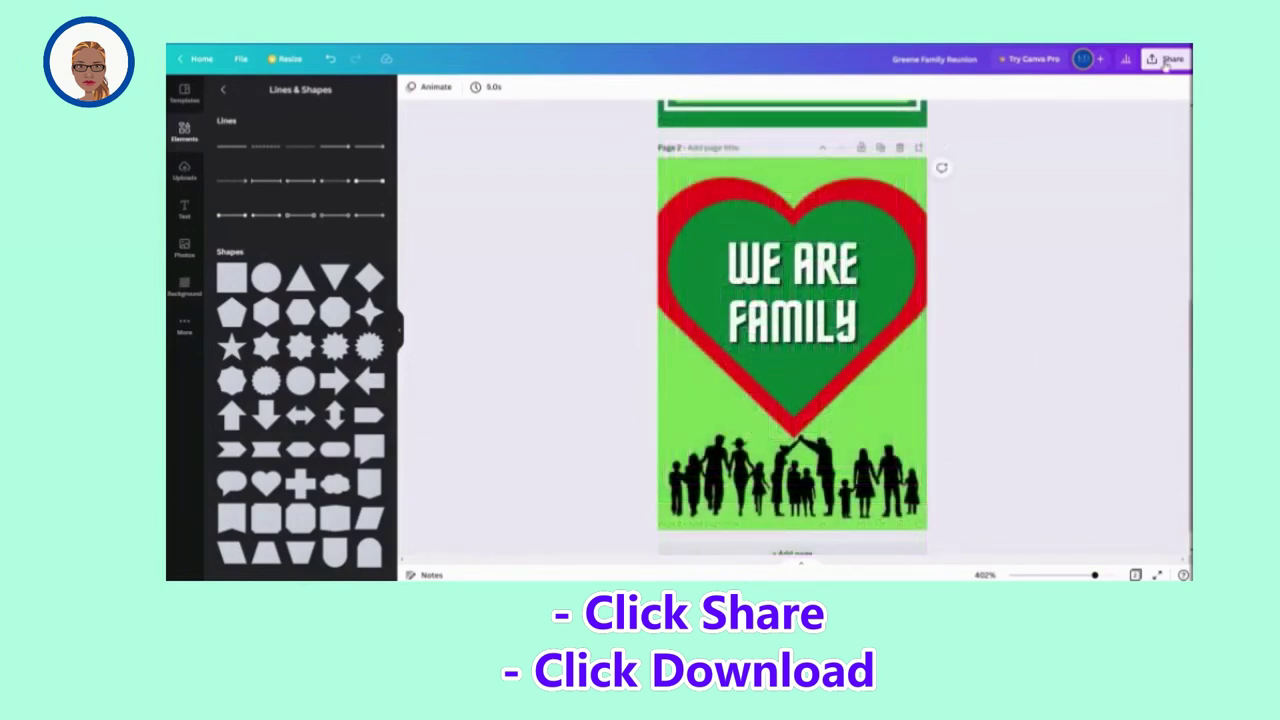
pyautogui.click(1166, 60)
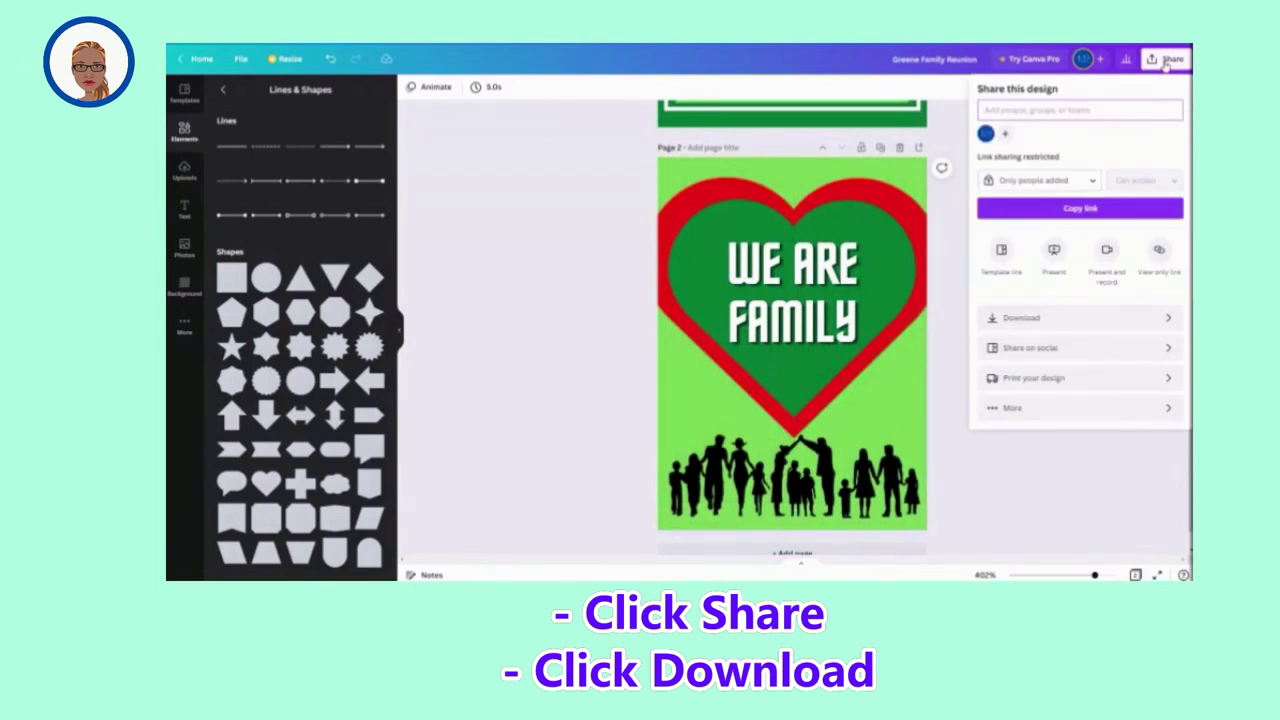
pyautogui.click(1168, 319)
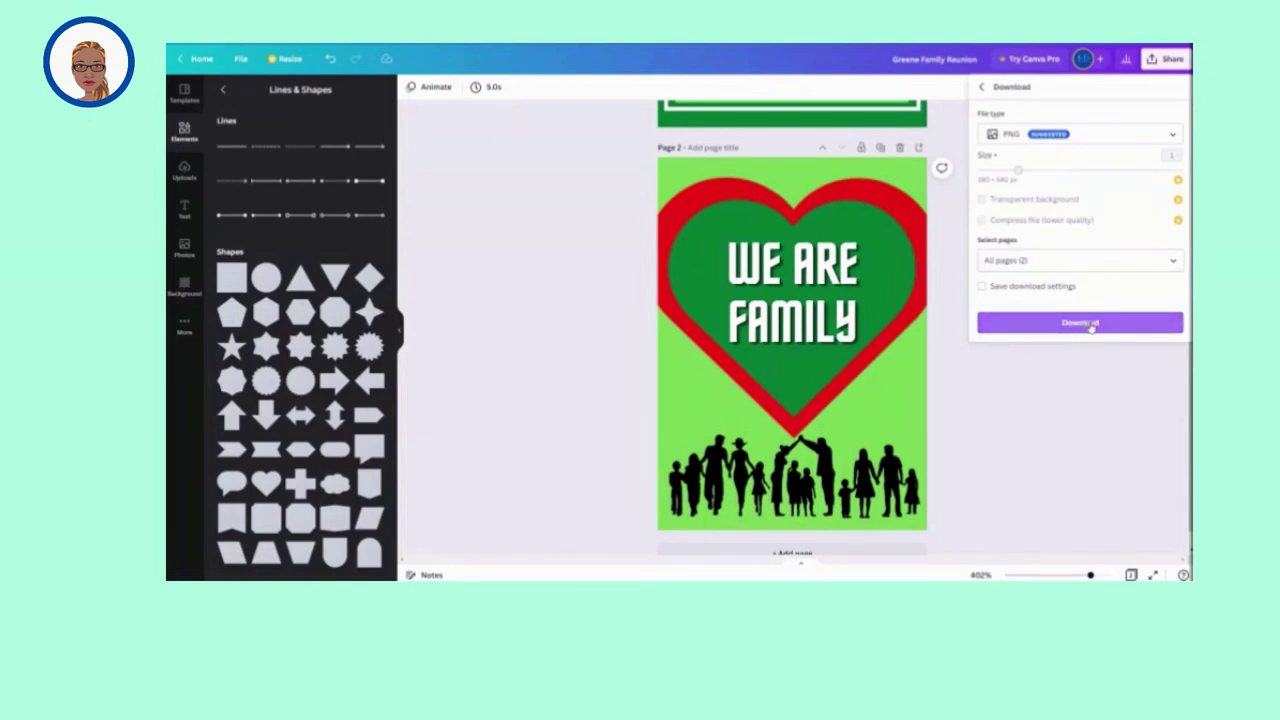
pyautogui.click(1090, 325)
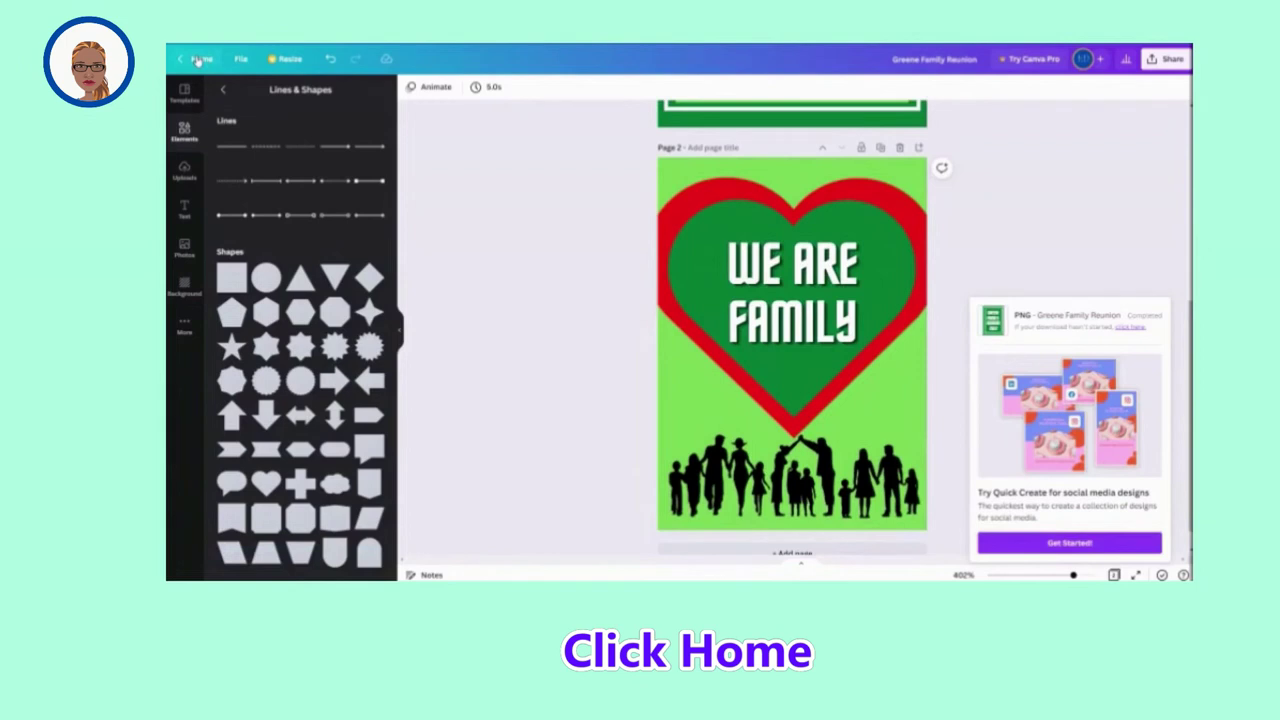
# Create a new blank Real Estate Flyer design and start uploading media to it
pyautogui.click(198, 60)
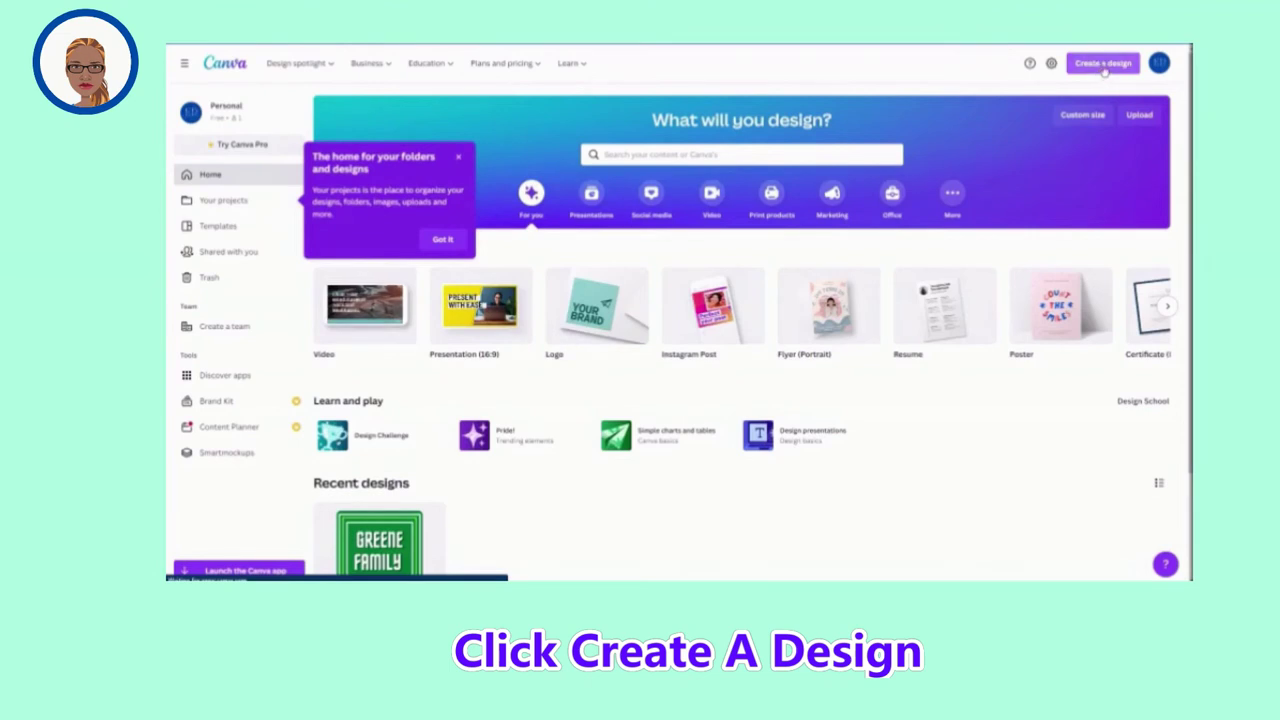
pyautogui.click(1105, 65)
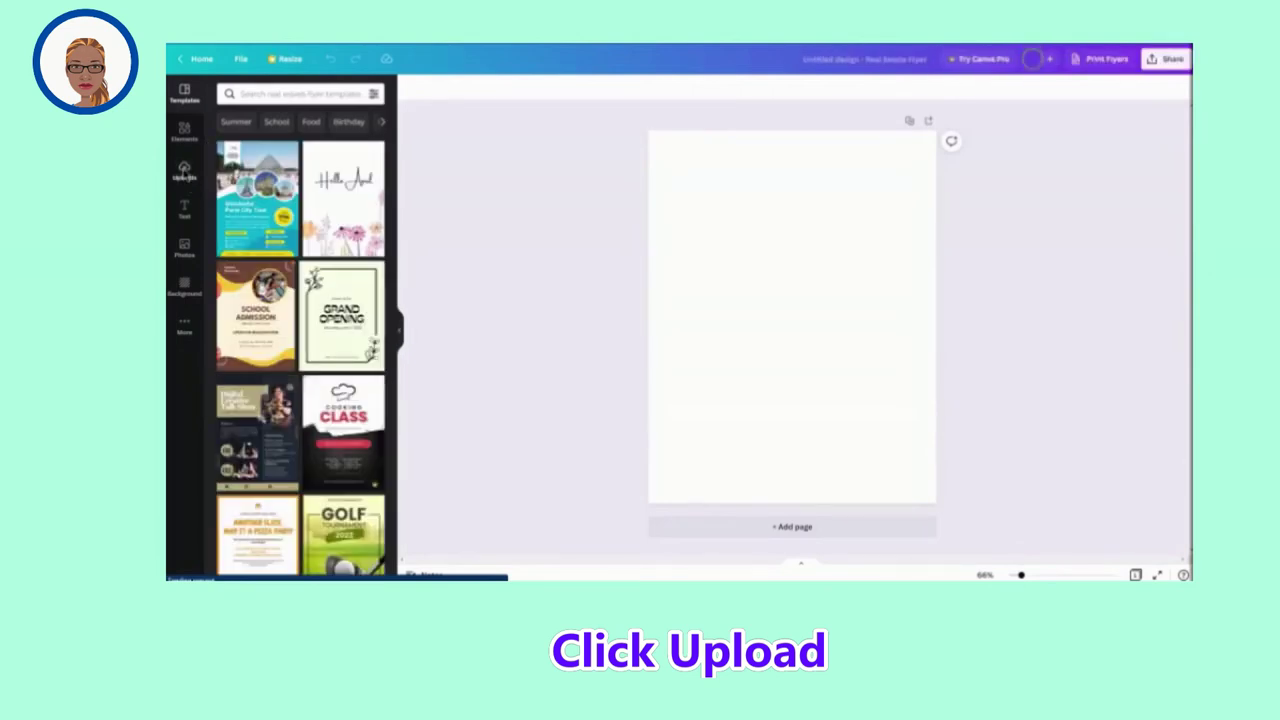
pyautogui.click(184, 172)
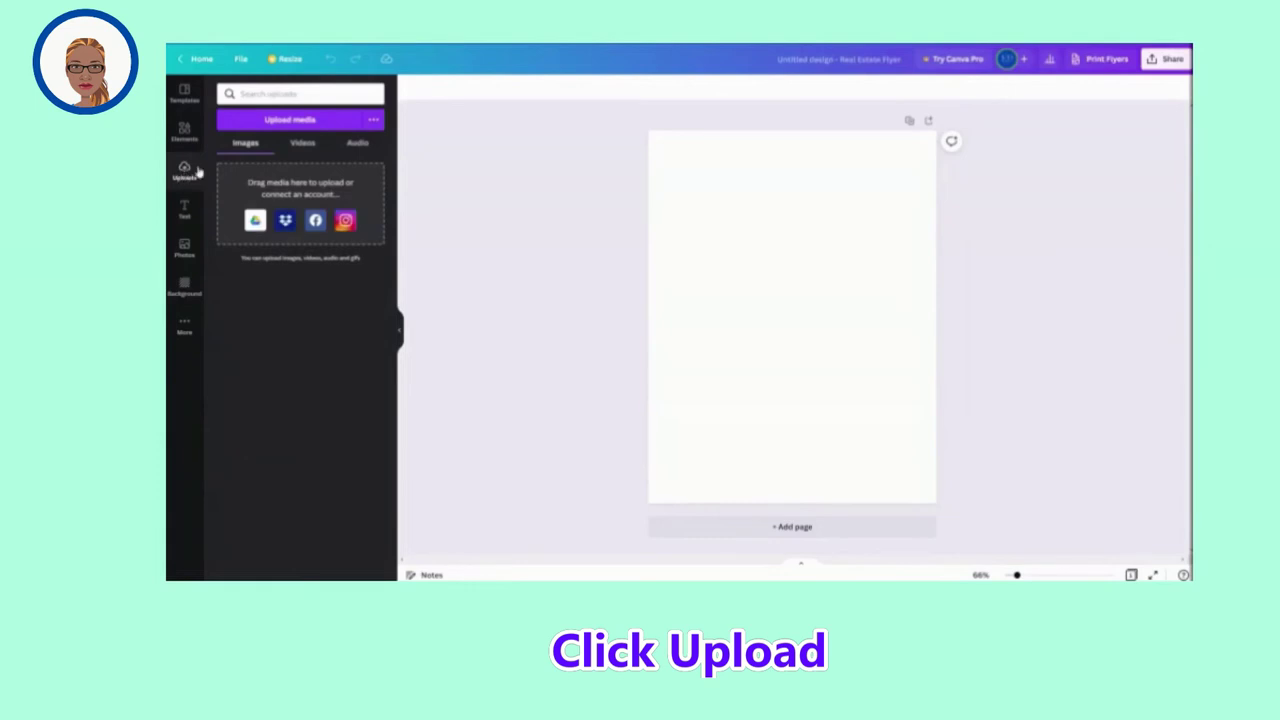
pyautogui.click(291, 122)
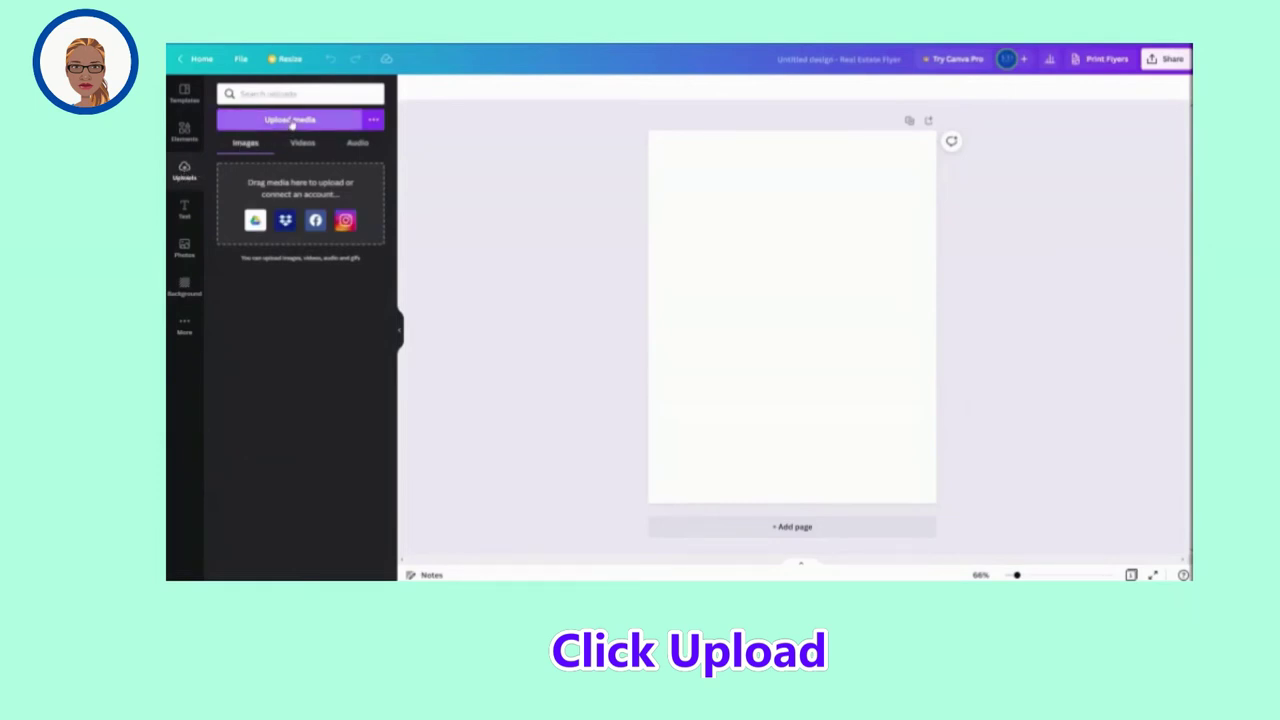